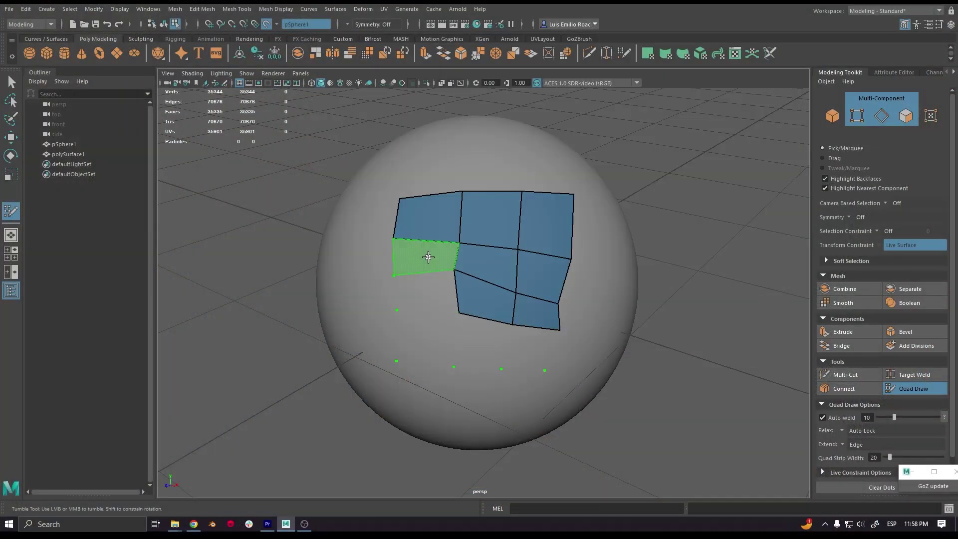
- Fill the remaining quads between the placed dots with Quad Draw and relax the grid on the egg-shaped surface
shift+click(427, 255)
shift+click(428, 292)
shift+click(430, 337)
shift+click(477, 343)
shift+click(526, 346)
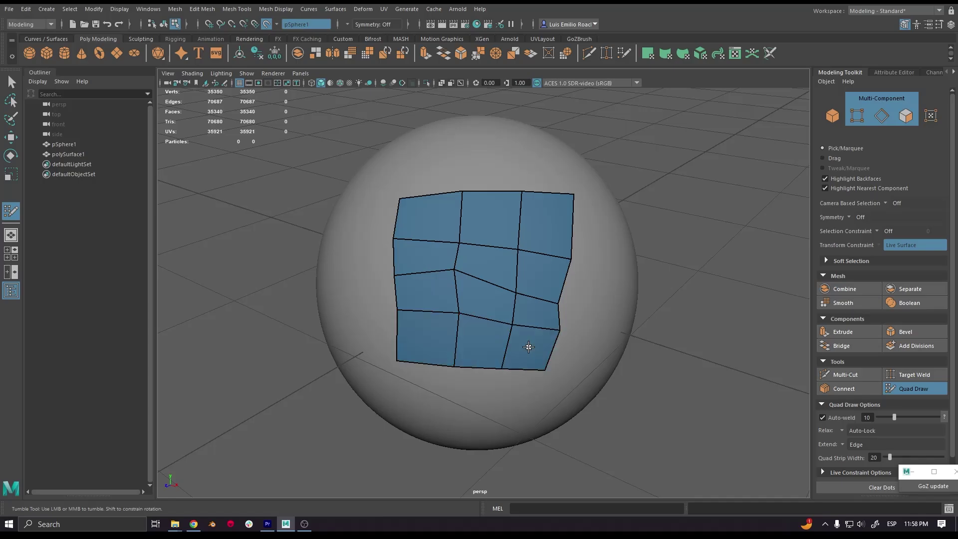
mouse_move(494, 279)
shift+mouse_down()
mouse_move(483, 253)
mouse_move(506, 304)
mouse_move(560, 257)
mouse_move(539, 293)
shift+mouse_up()
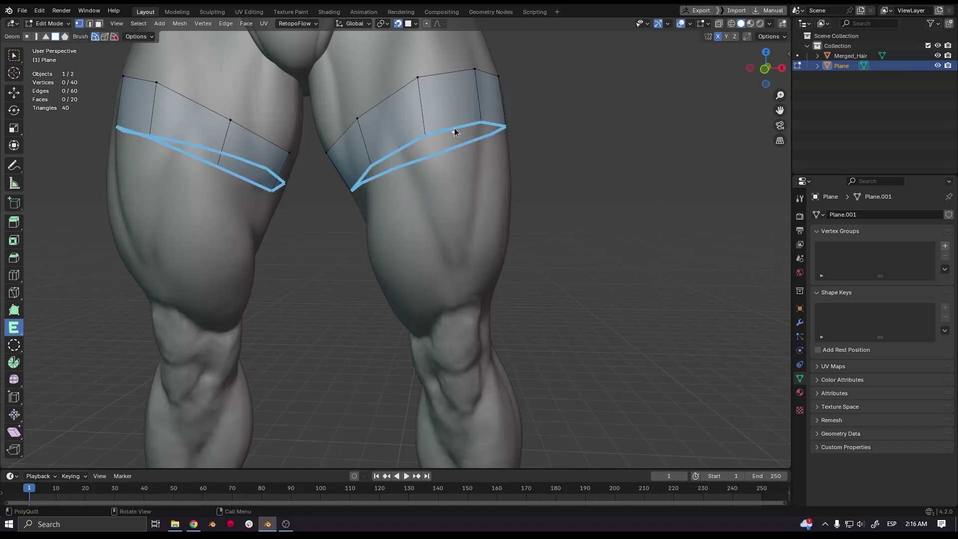
- Switch to Blender and extend the retopology bands down both thighs with successive mirrored edge-loop extrusions toward the knees
drag(454, 128, 450, 288)
shift+middle_drag(450, 288, 420, 159)
drag(420, 160, 428, 210)
drag(428, 211, 439, 262)
shift+middle_drag(439, 263, 407, 139)
drag(406, 138, 427, 365)
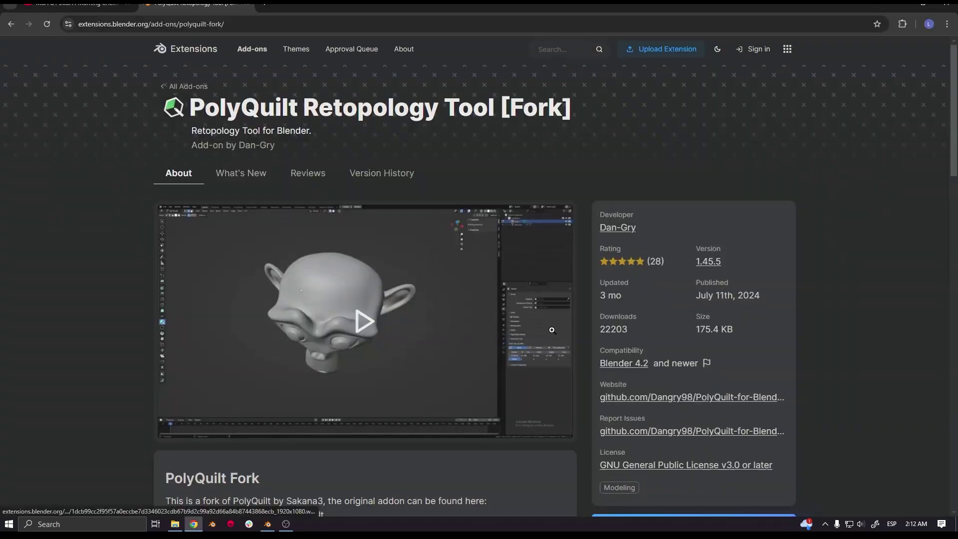
- Look over the PolyQuilt add-on page and the character's existing retopology mesh on the face and legs
scroll(552, 330, down, 6)
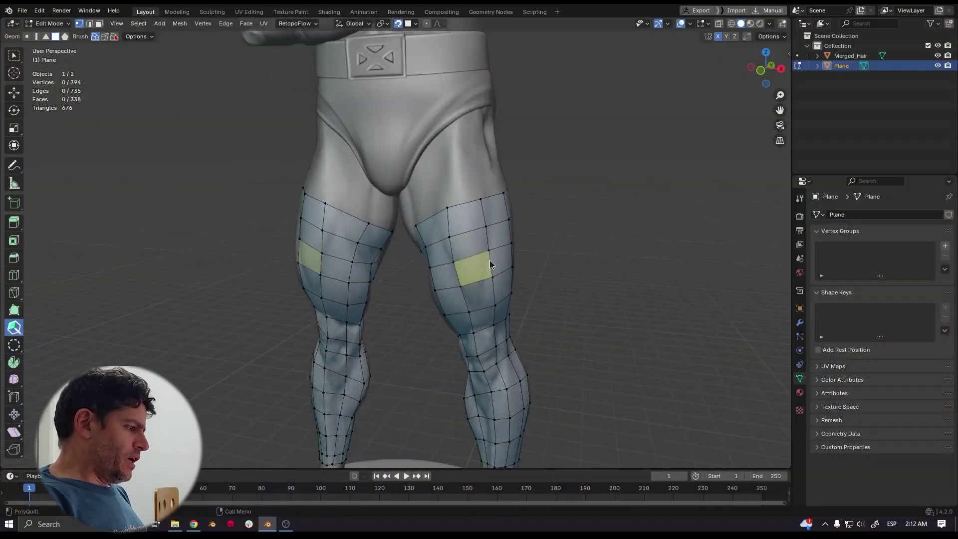
scroll(478, 241, down, 3)
shift+middle_drag(481, 148, 469, 229)
scroll(462, 234, up, 3)
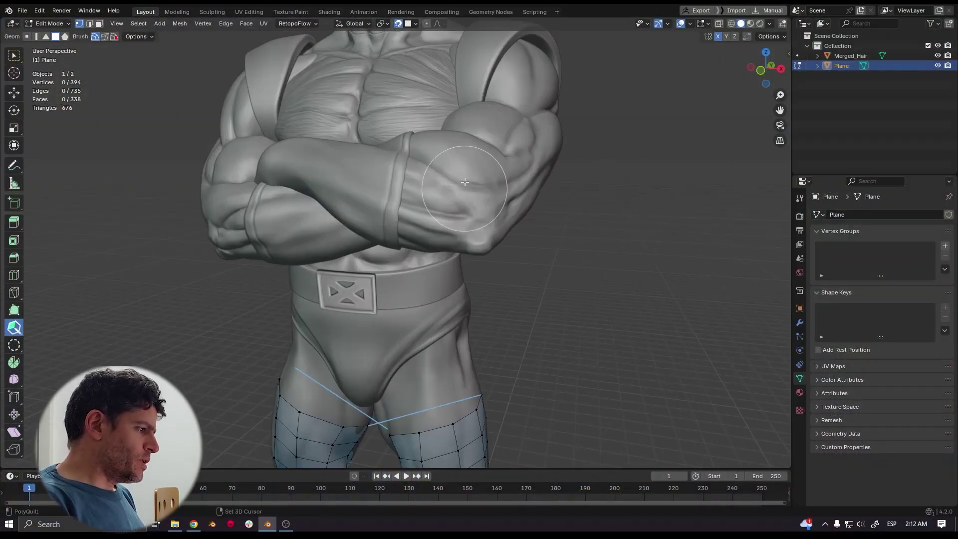
shift+middle_drag(464, 187, 459, 240)
scroll(452, 279, up, 3)
scroll(324, 245, up, 2)
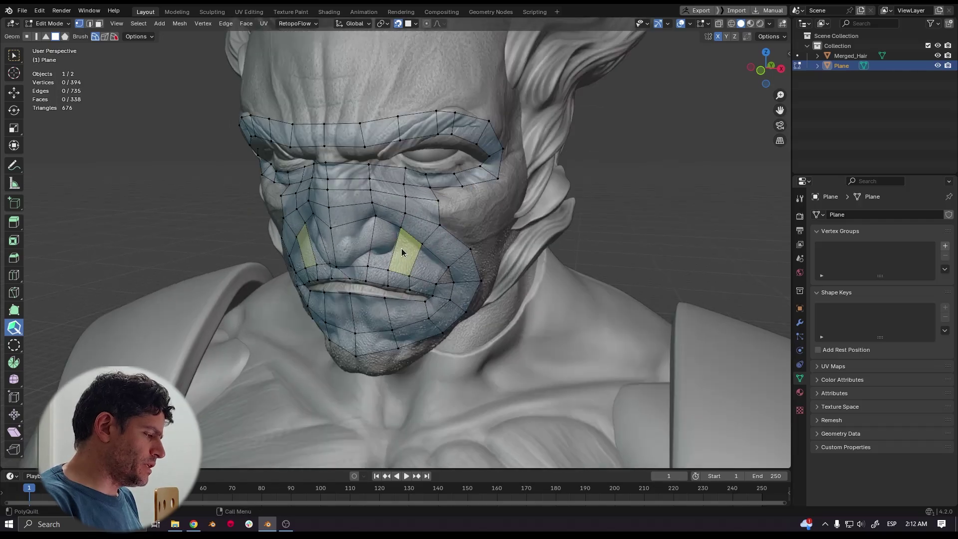
scroll(401, 247, up, 2)
scroll(453, 257, down, 6)
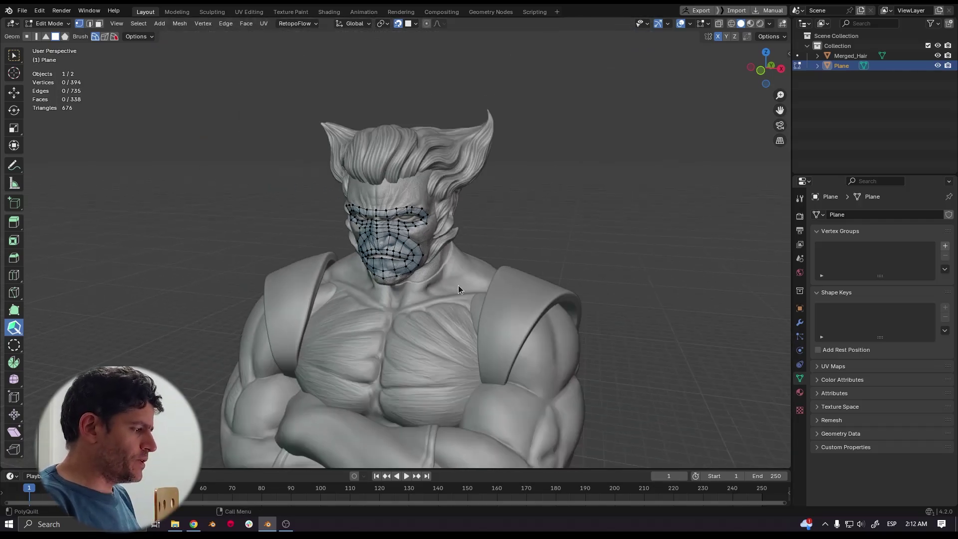
shift+middle_drag(452, 262, 444, 119)
shift+middle_drag(447, 319, 433, 190)
scroll(433, 259, up, 2)
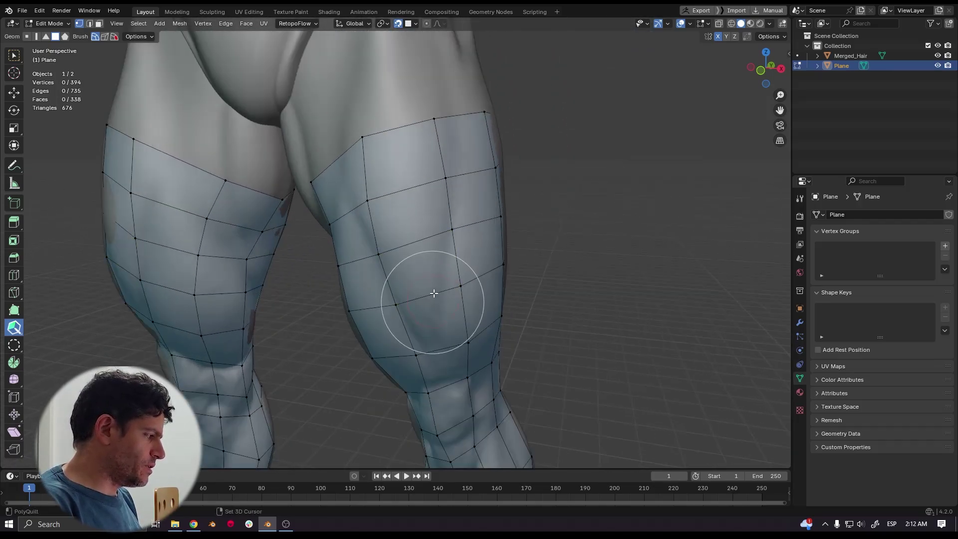
shift+middle_drag(433, 300, 426, 220)
mouse_move(441, 276)
middle_down()
mouse_move(459, 332)
mouse_move(421, 271)
mouse_move(385, 272)
mouse_move(455, 283)
middle_up()
scroll(496, 220, down, 8)
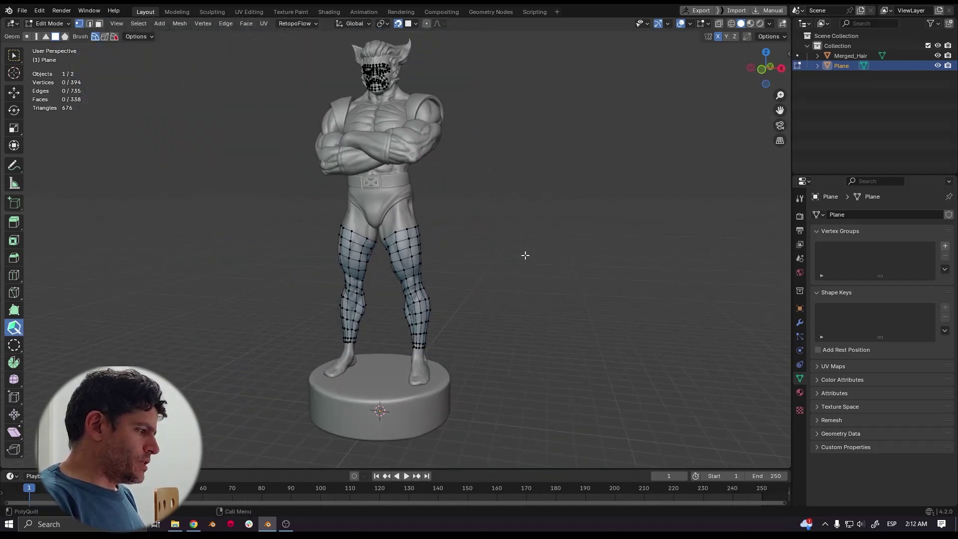
- Delete all vertices of the existing retopology mesh and activate the box selection tool
key(a)
key(x)
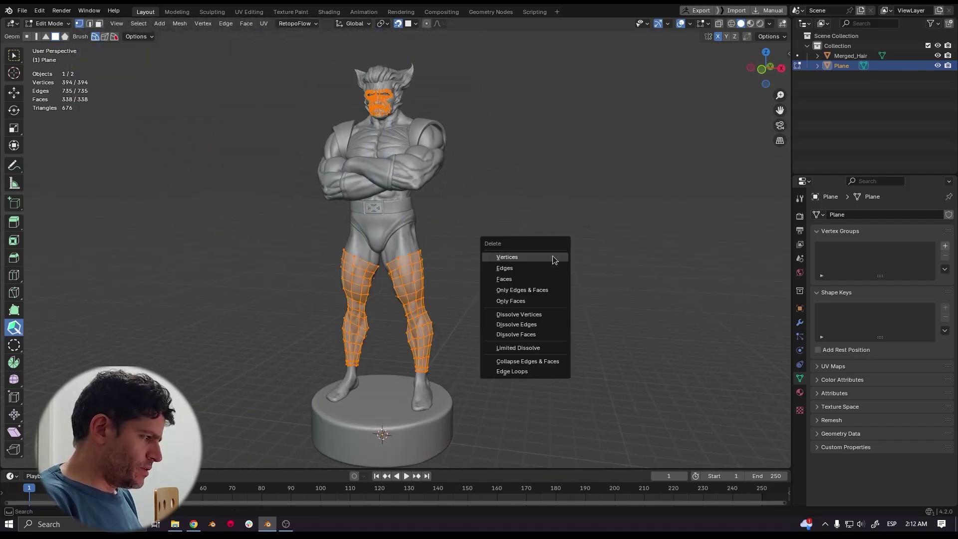
click(552, 256)
scroll(557, 272, up, 4)
click(15, 56)
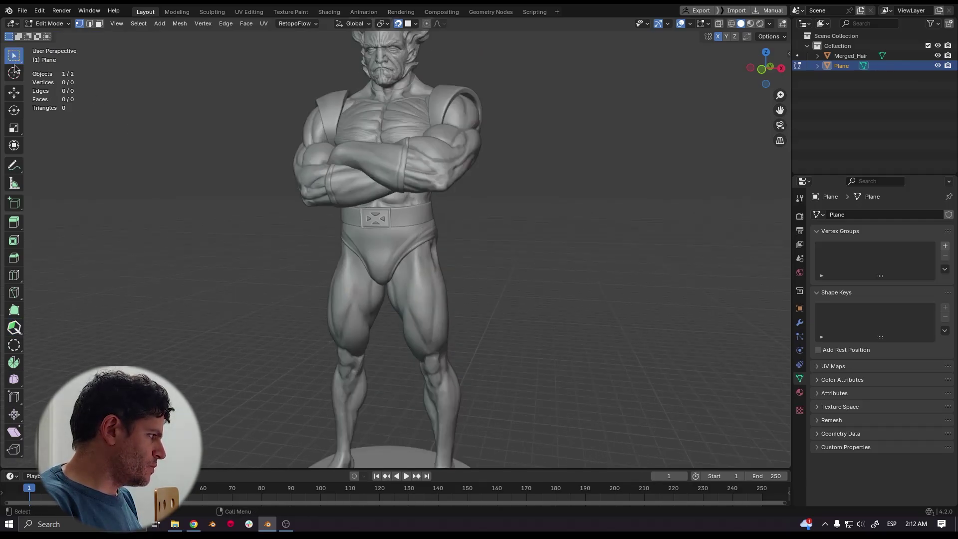
shift+middle_drag(526, 195, 526, 281)
scroll(527, 281, up, 2)
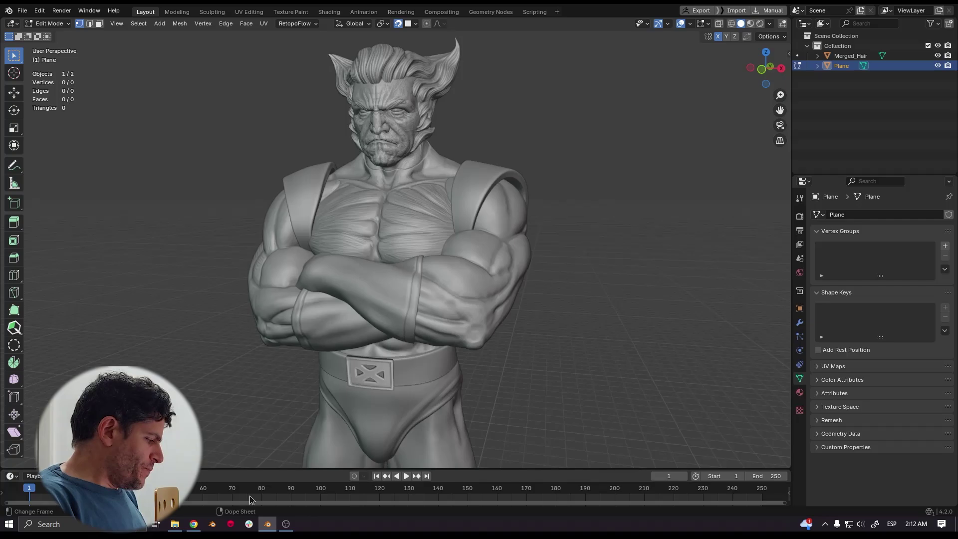
- Switch to the browser, open the PolyQuilt Retopology Tool [Fork] page from the search results and request the add-on
click(194, 523)
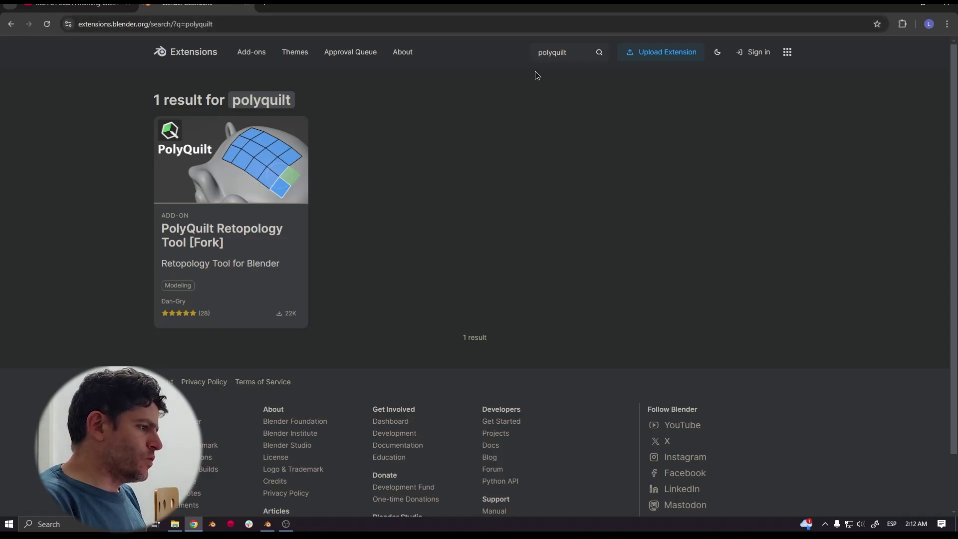
click(240, 185)
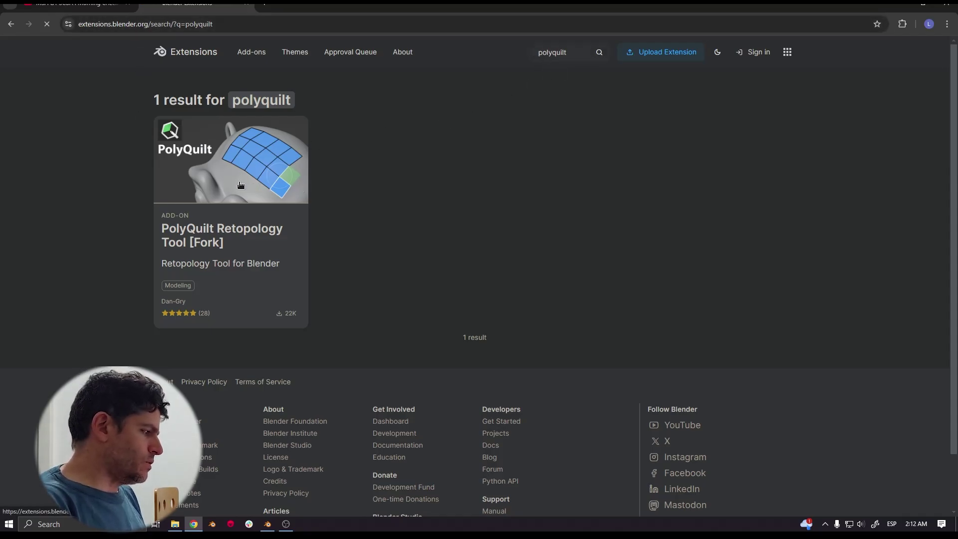
scroll(557, 350, down, 6)
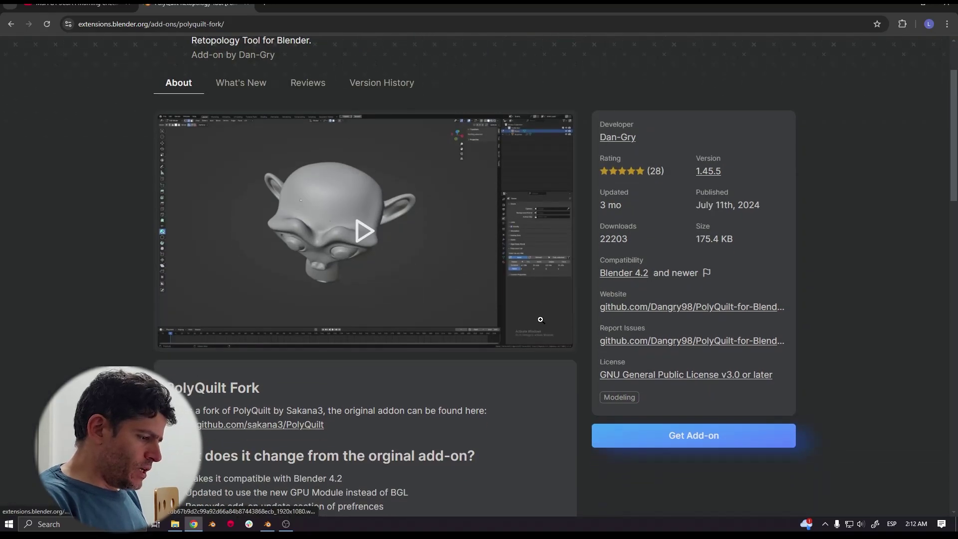
click(702, 369)
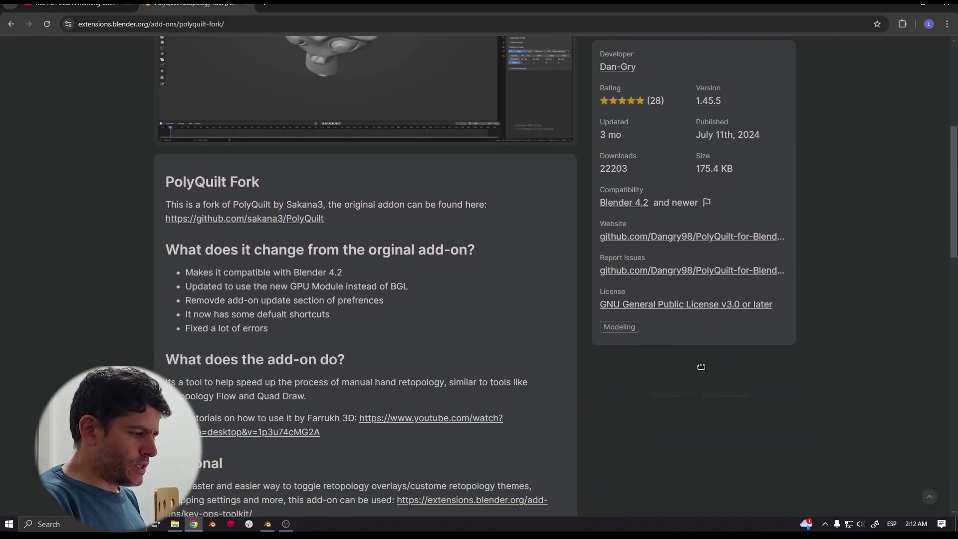
- Try to install the PolyQuilt add-on by transferring it from its web page into Blender's viewport, and dismiss the installation dialog
click(267, 524)
key(alt+Tab)
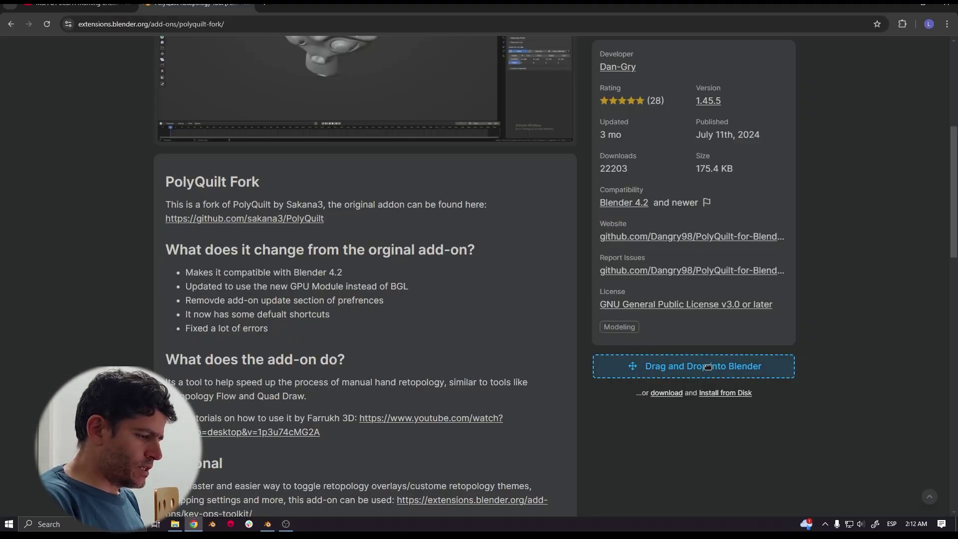
drag(707, 367, 579, 346)
key(alt+Tab)
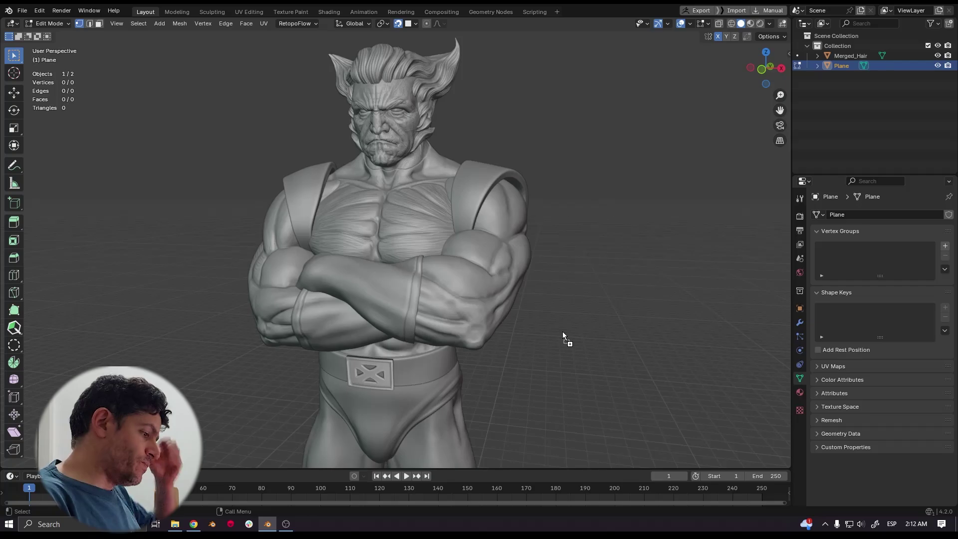
drag(561, 331, 562, 333)
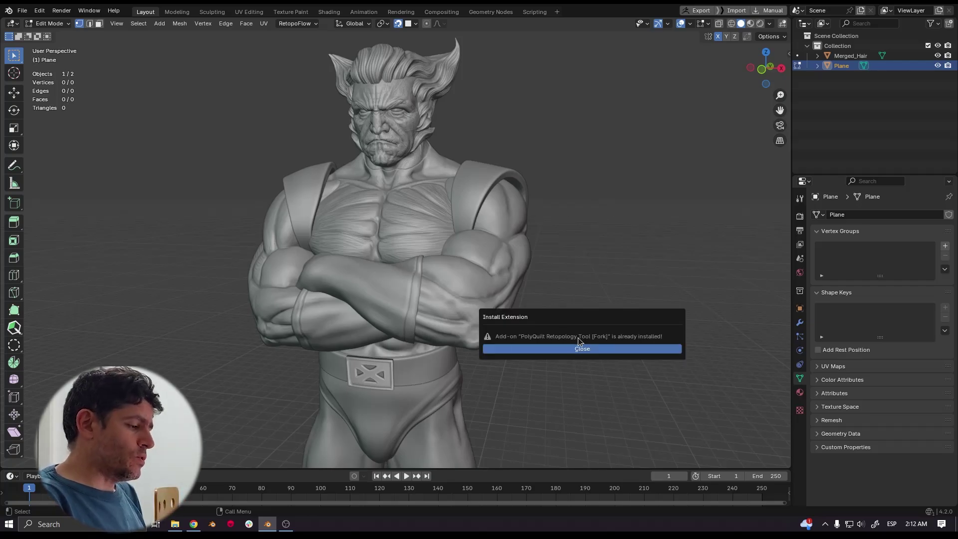
click(582, 351)
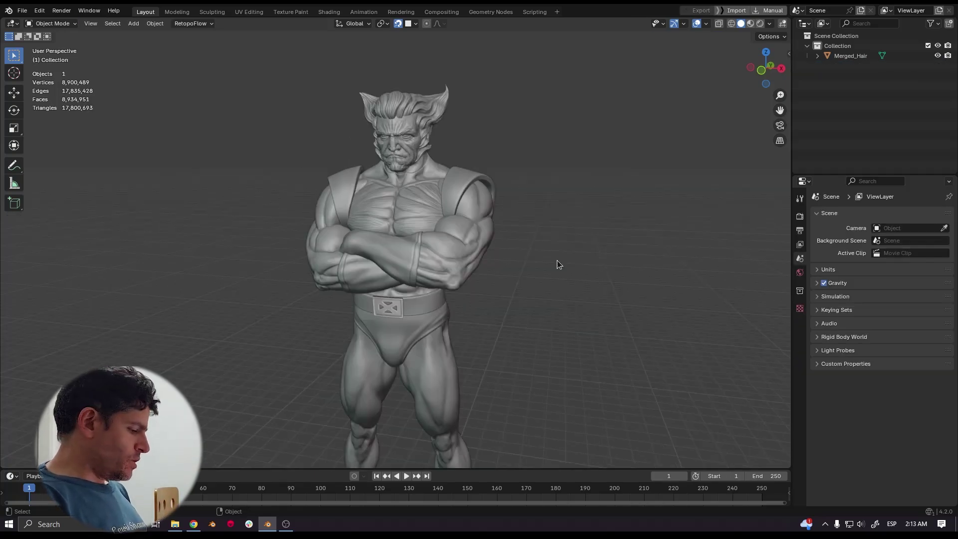
- Add a plane mesh to the scene and enter Edit Mode on it
key(shift+a)
mouse_move(556, 261)
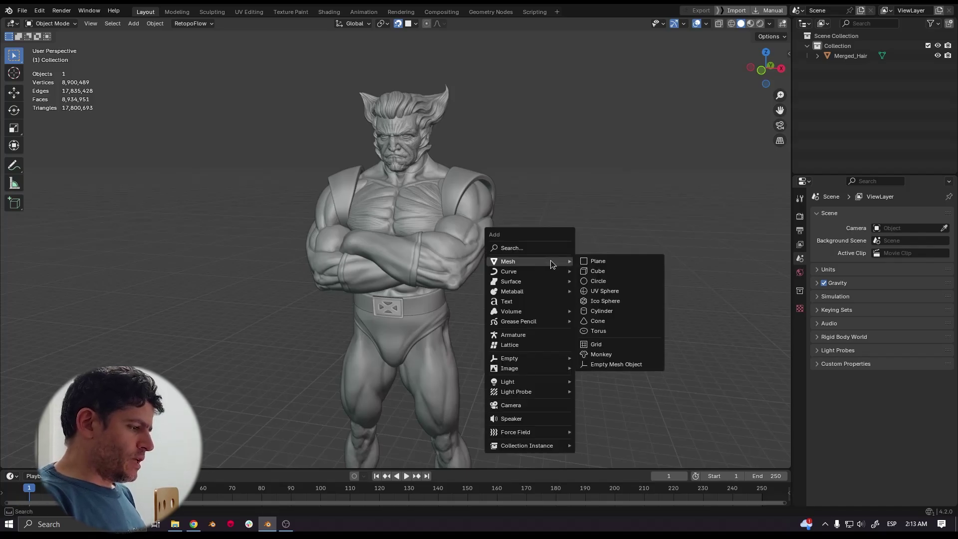
click(600, 262)
scroll(522, 297, down, 5)
shift+middle_drag(521, 321, 515, 266)
scroll(515, 266, up, 2)
key(Tab)
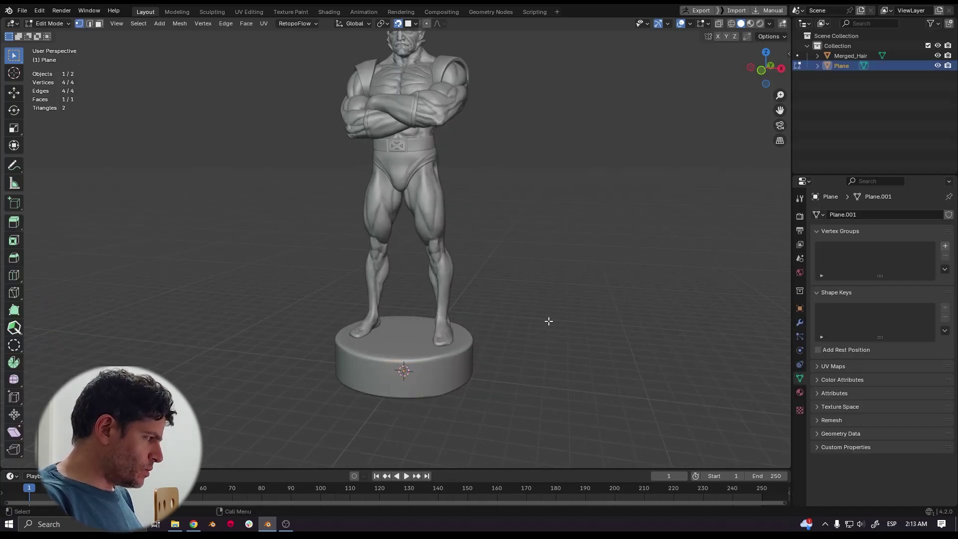
- Delete all of the plane's geometry in wireframe view and return the viewport to solid shading
key(x)
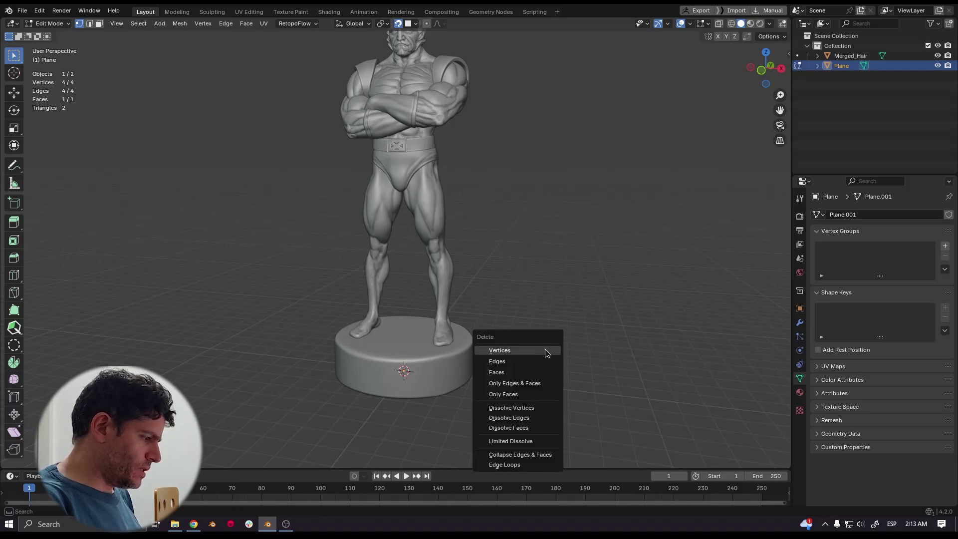
key(Escape)
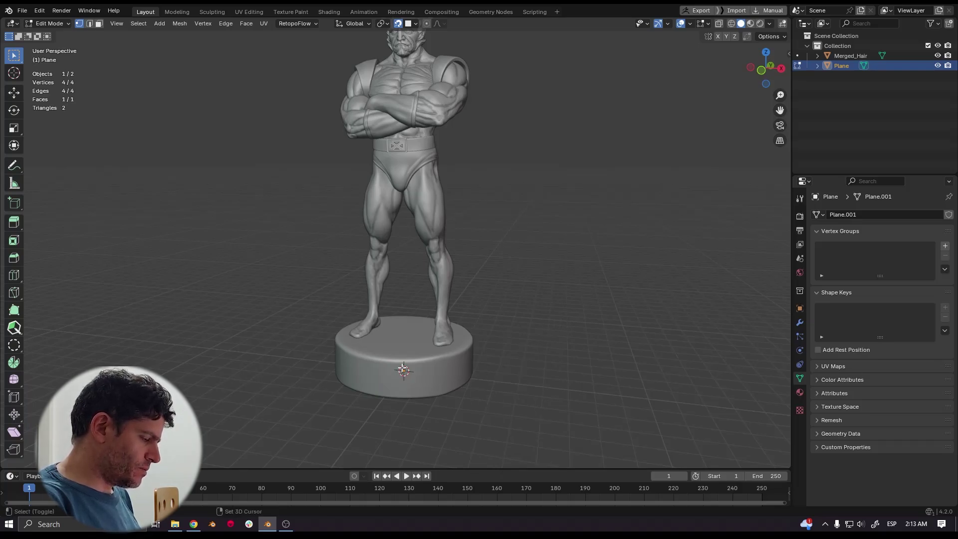
key(shift+z)
scroll(409, 360, up, 5)
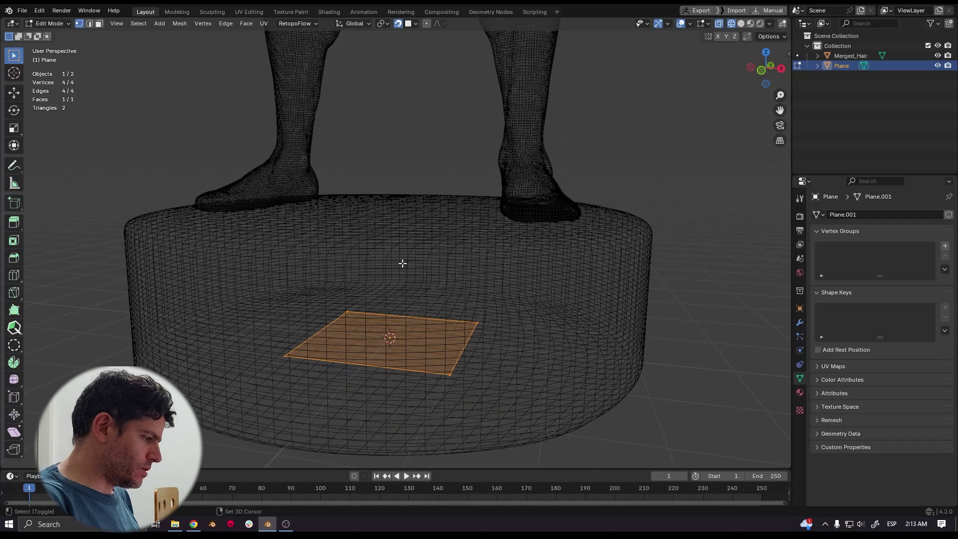
key(x)
click(618, 267)
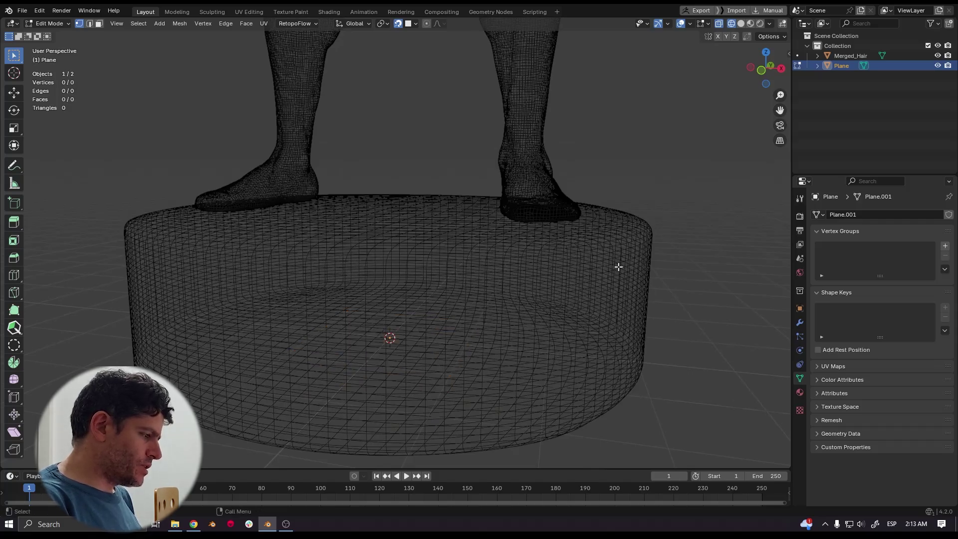
scroll(574, 254, down, 6)
key(shift+z)
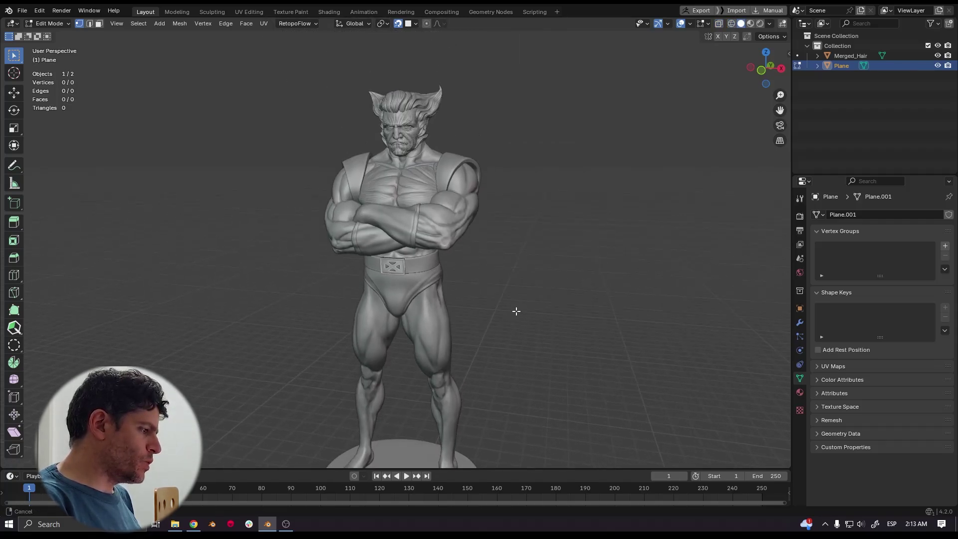
- Activate the PolyQuilt tool for editing the empty plane object
scroll(516, 312, up, 5)
shift+middle_drag(537, 330, 528, 265)
shift+middle_drag(552, 351, 534, 244)
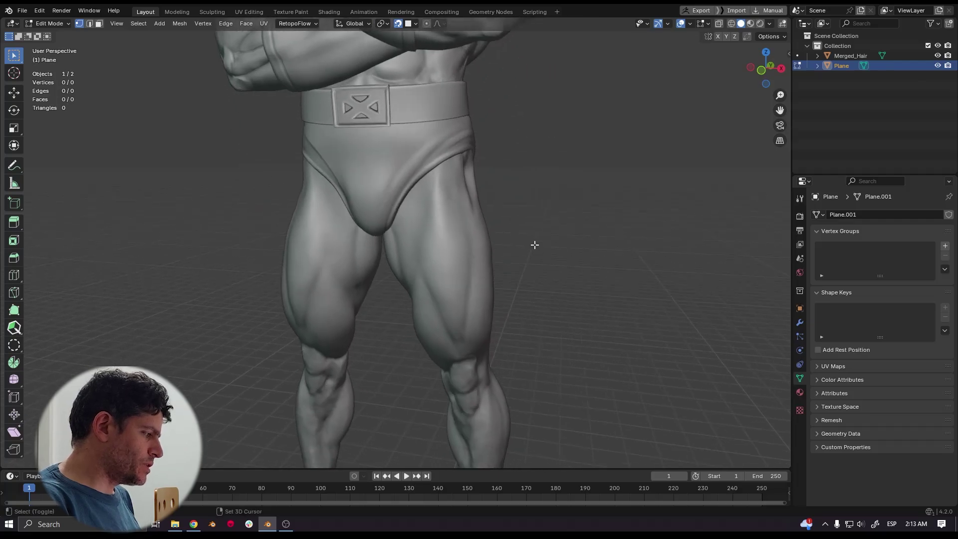
click(14, 328)
shift+scroll(381, 274, up, 5)
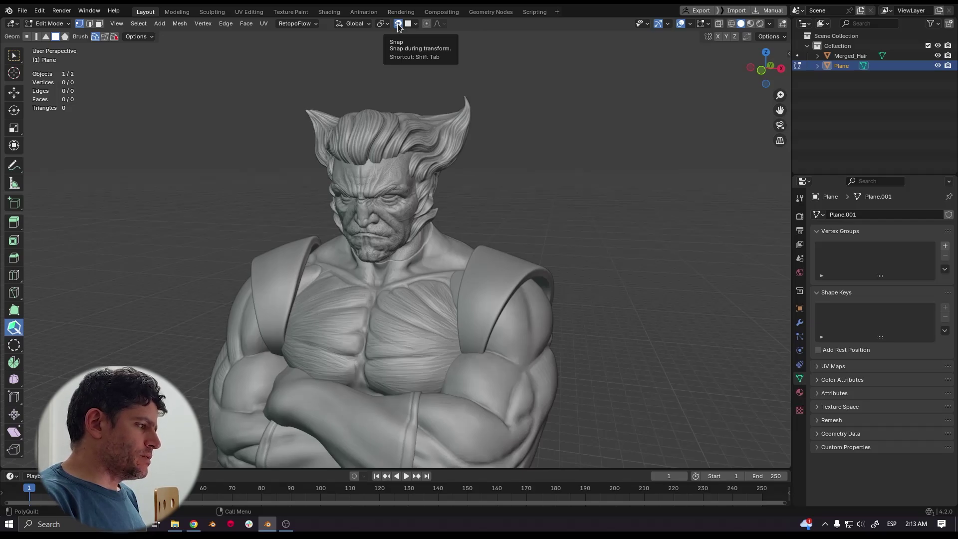
- Enable X-axis mirroring for the mesh, and check the Face snap target and the 0.2 m Retopology overlay
click(415, 24)
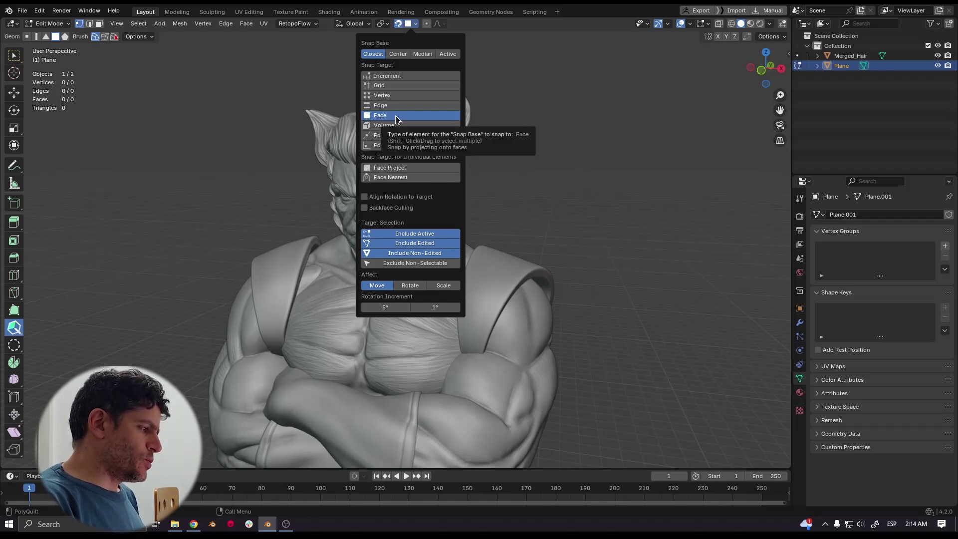
click(717, 37)
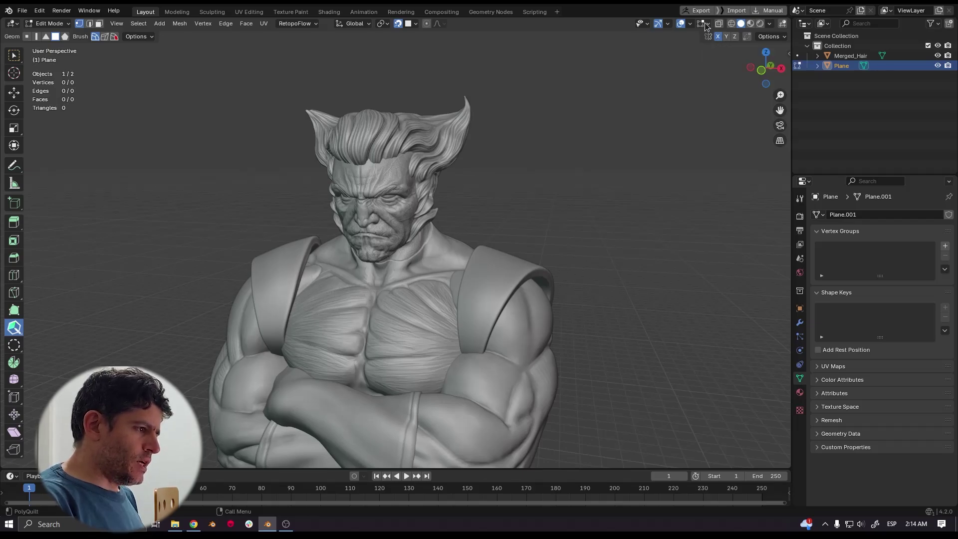
click(708, 23)
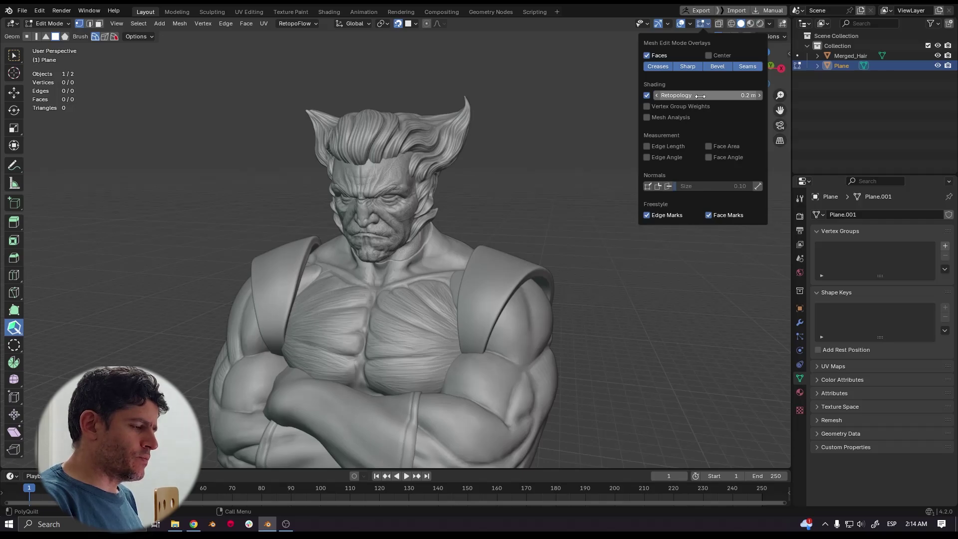
- Draw a four-vertex quad with PolyQuilt on the front of the figure's upper thigh, mirrored onto the other leg
shift+middle_drag(441, 350, 441, 170)
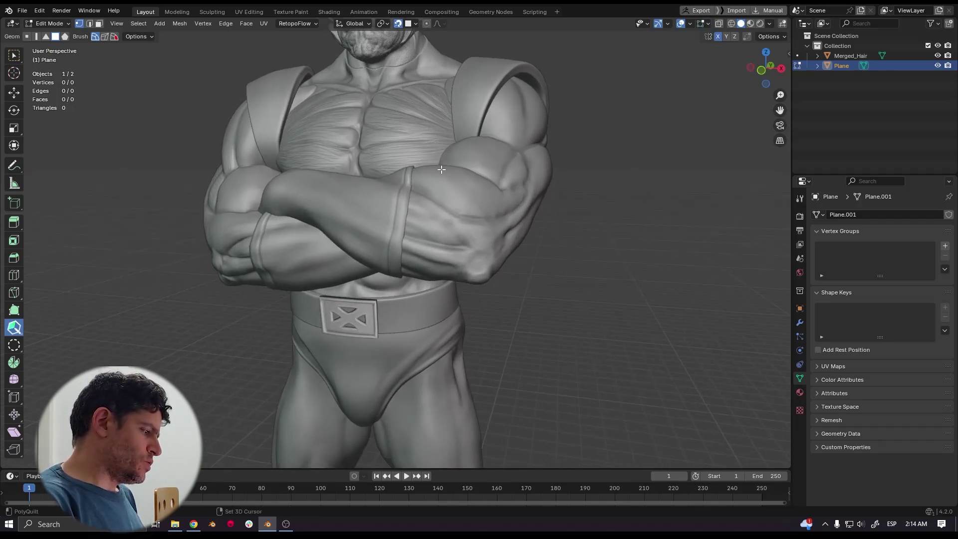
shift+middle_drag(452, 367, 449, 75)
scroll(445, 172, up, 1)
scroll(447, 212, up, 2)
shift+middle_drag(445, 172, 433, 198)
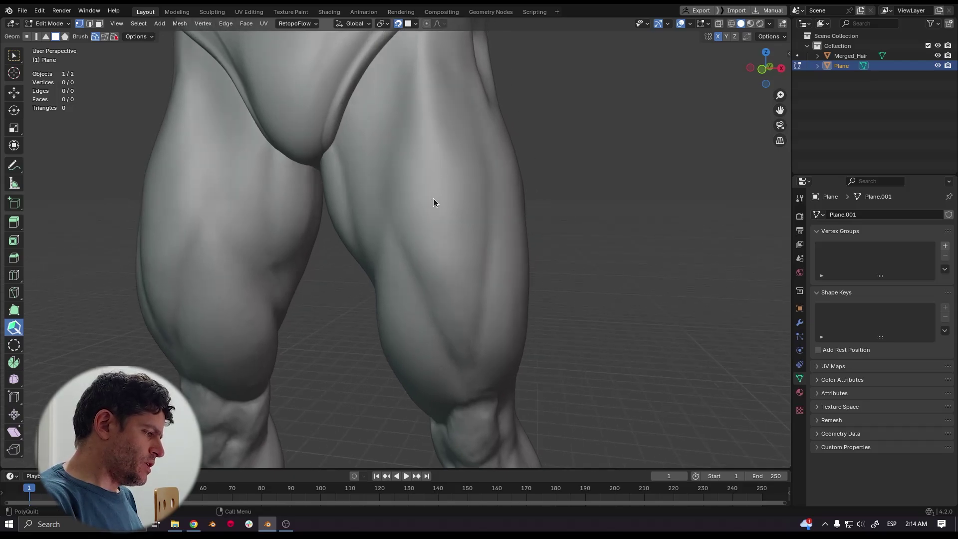
click(439, 223)
click(495, 214)
click(483, 164)
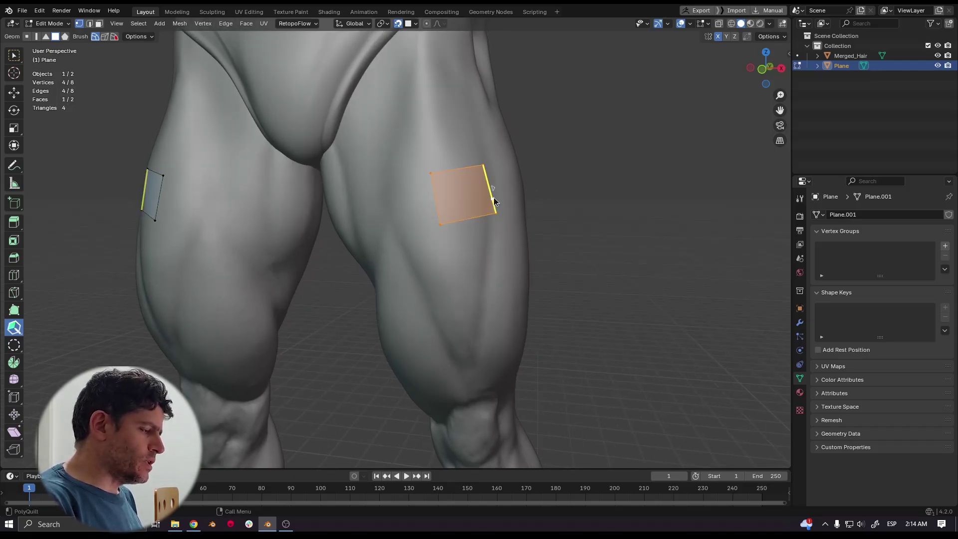
- Draw a second quad on the outer upper thigh, joined to the outer edge of the first quad
middle_drag(492, 197, 431, 202)
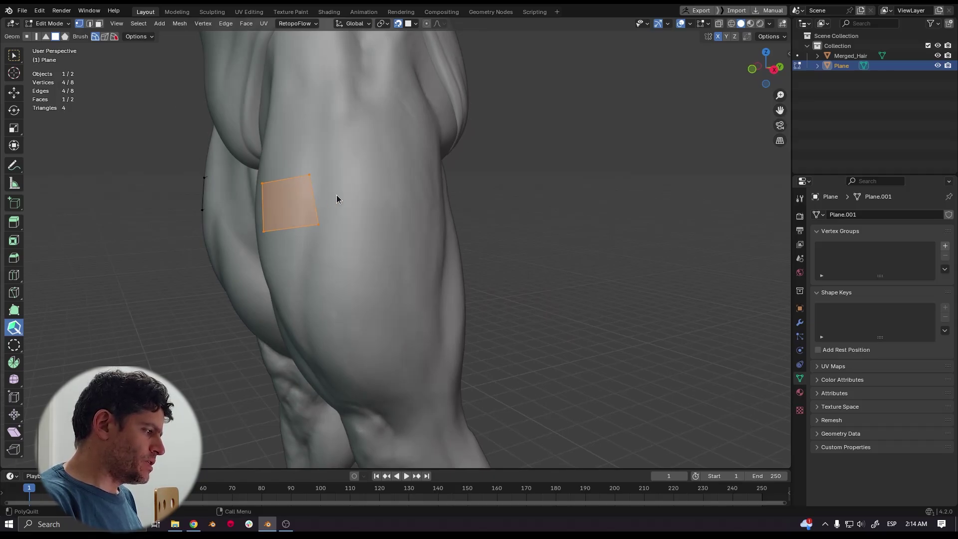
click(373, 169)
click(379, 223)
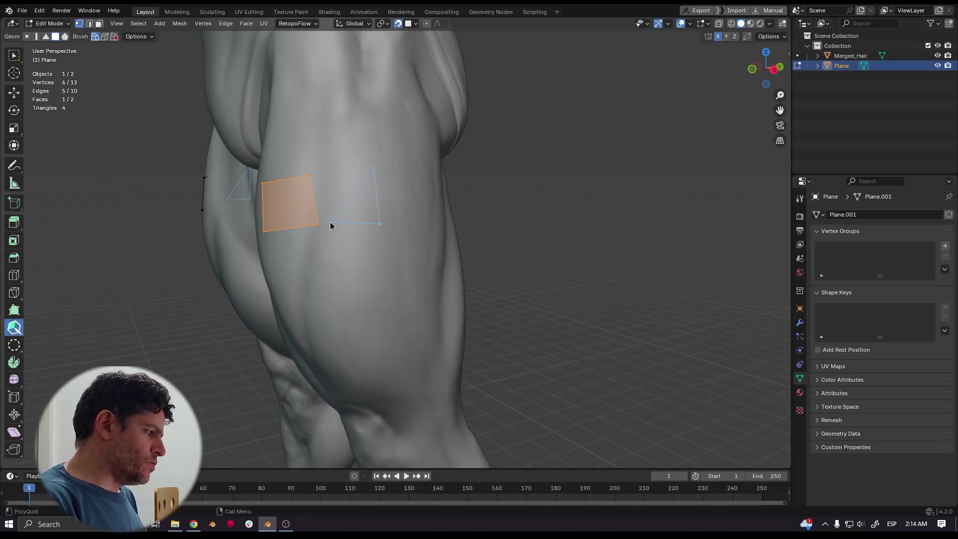
click(319, 224)
click(309, 175)
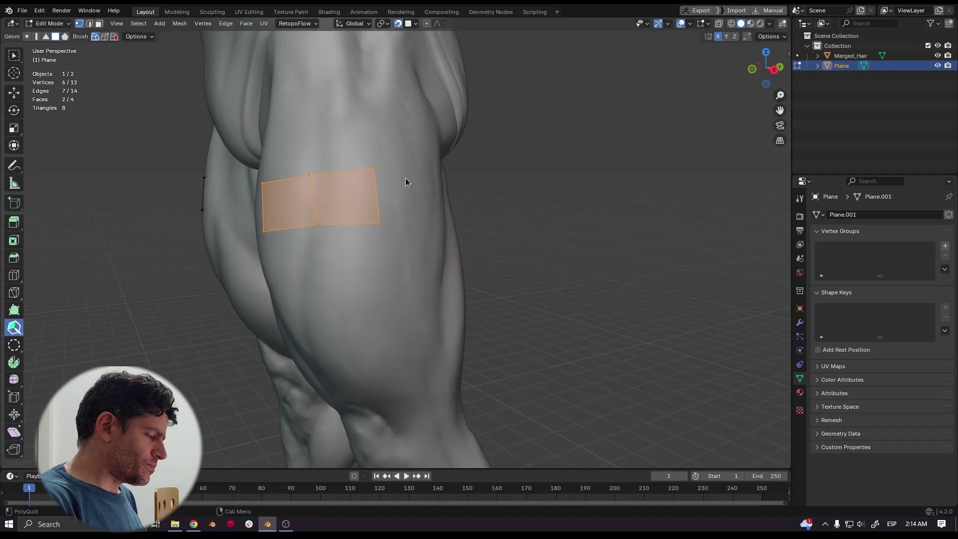
- Continue the strip with two more quads around the outer thigh toward the back of the leg
middle_drag(414, 181, 369, 193)
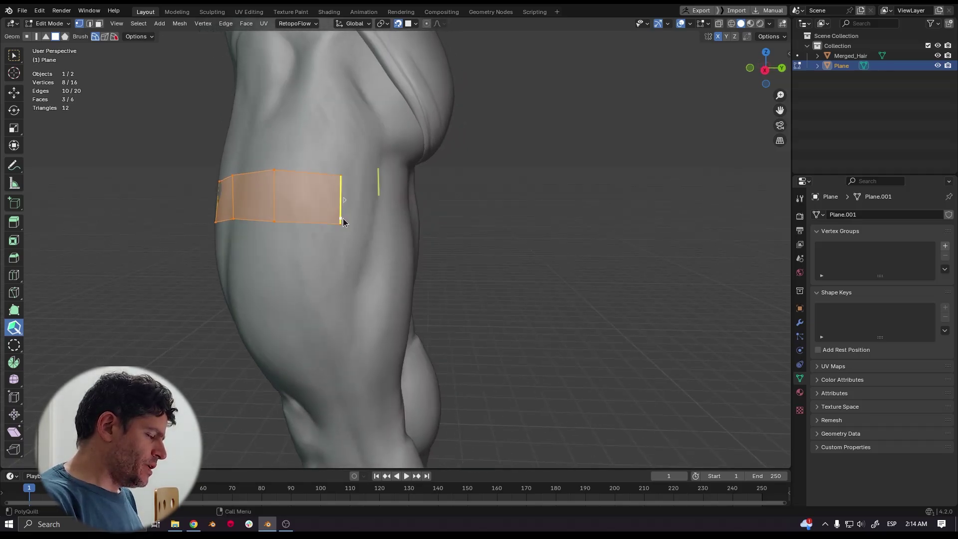
middle_drag(342, 218, 302, 229)
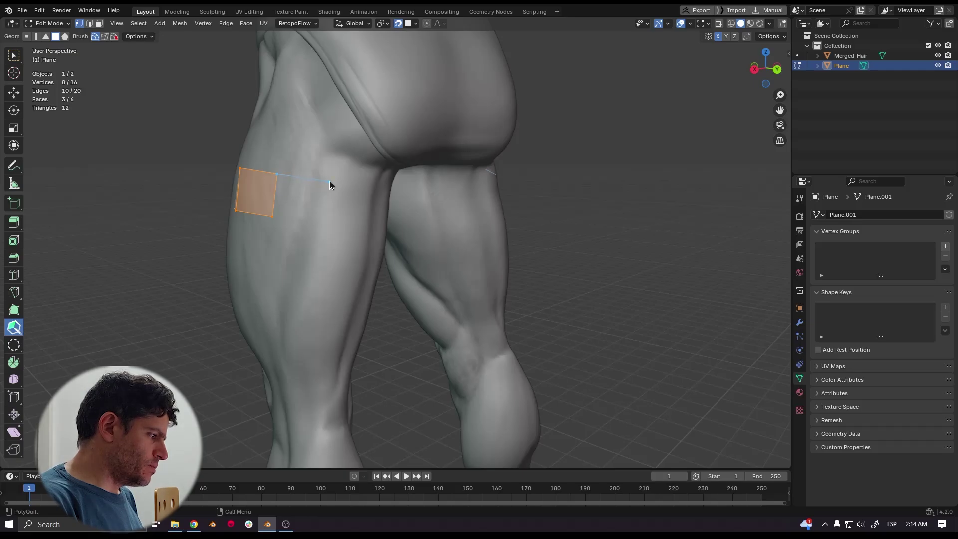
click(323, 225)
middle_drag(295, 217, 286, 220)
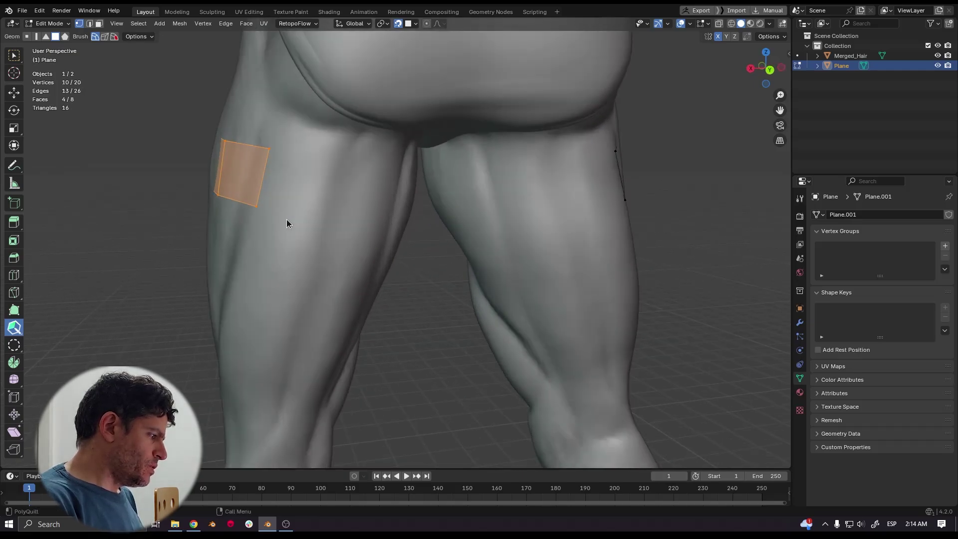
- Extrude the strip's open end edge three times across the back of the thigh
drag(262, 176, 312, 193)
middle_drag(328, 201, 302, 205)
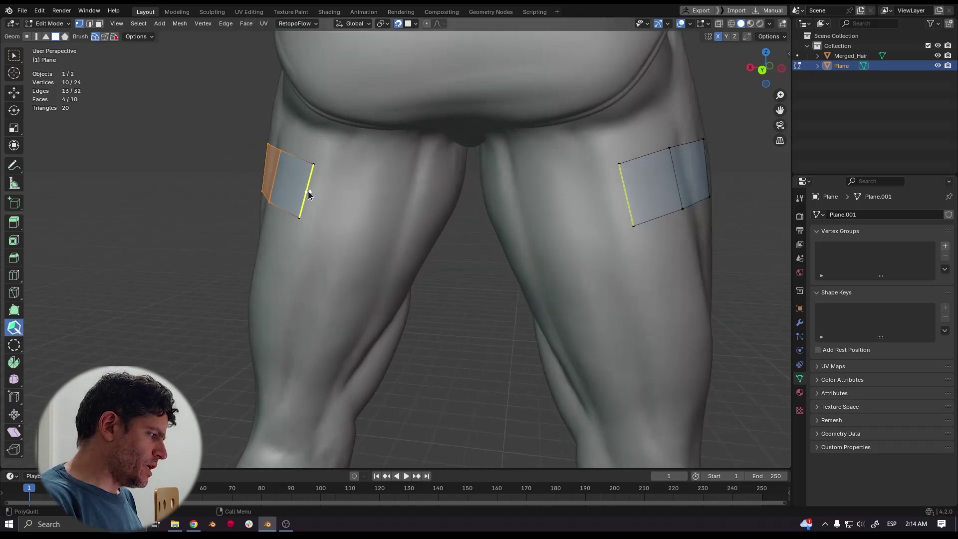
drag(307, 190, 364, 210)
middle_drag(364, 211, 352, 208)
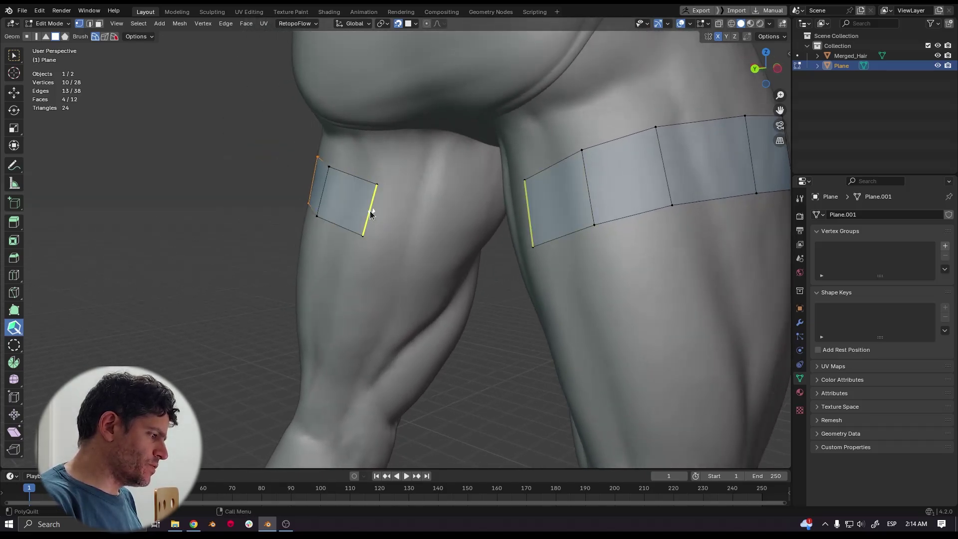
drag(371, 213, 430, 229)
middle_drag(430, 228, 413, 199)
- Extrude the strip around the inner thigh and join it to the first quad to close the ring
drag(414, 205, 476, 172)
middle_drag(476, 172, 465, 205)
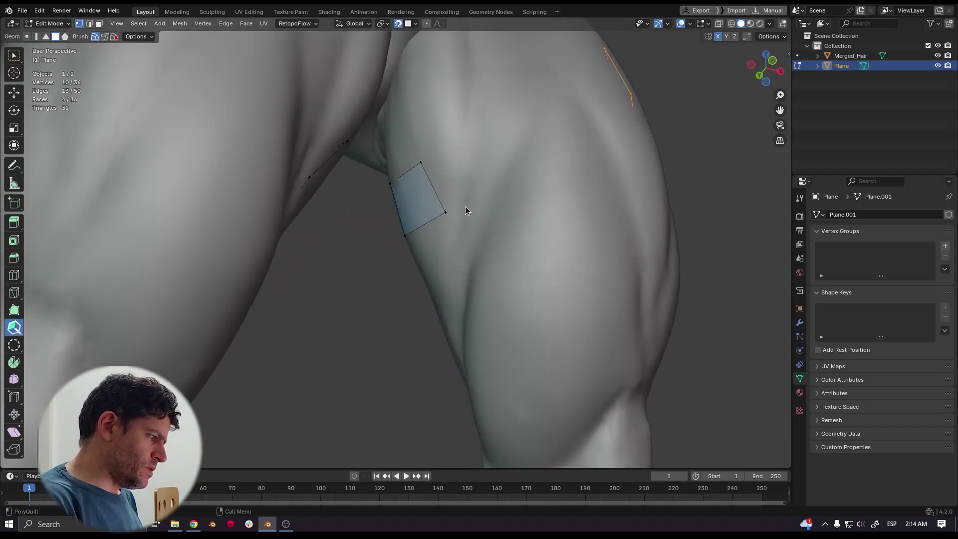
drag(435, 190, 514, 142)
middle_drag(515, 142, 441, 202)
drag(408, 226, 479, 153)
- Reposition the ring's vertices on the front and outer thigh to space the quads more evenly
middle_drag(417, 238, 422, 163)
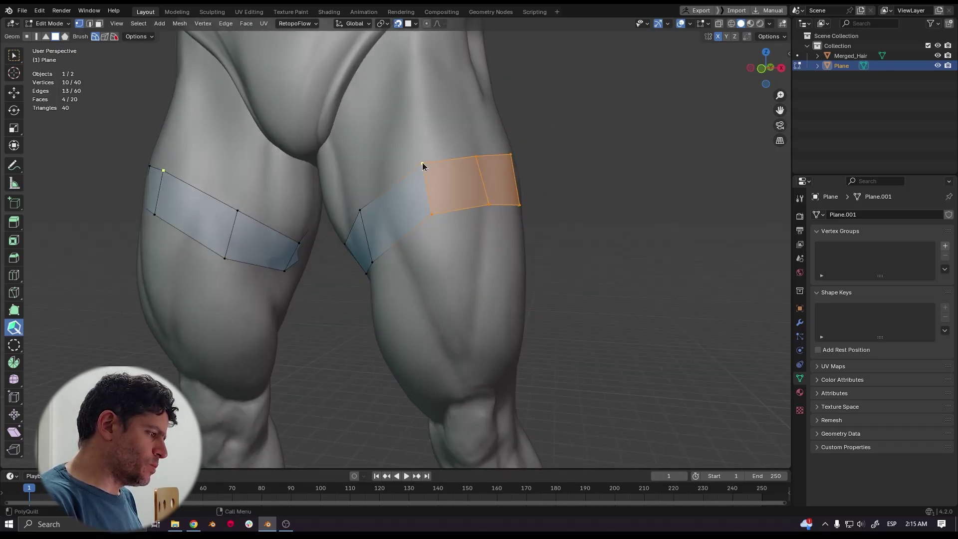
drag(432, 214, 417, 226)
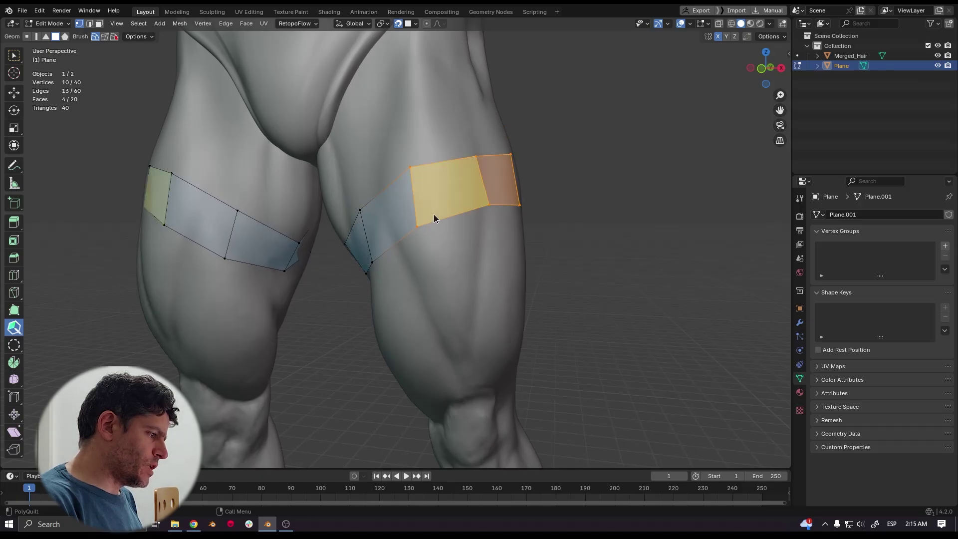
middle_drag(458, 174, 432, 173)
drag(404, 161, 404, 157)
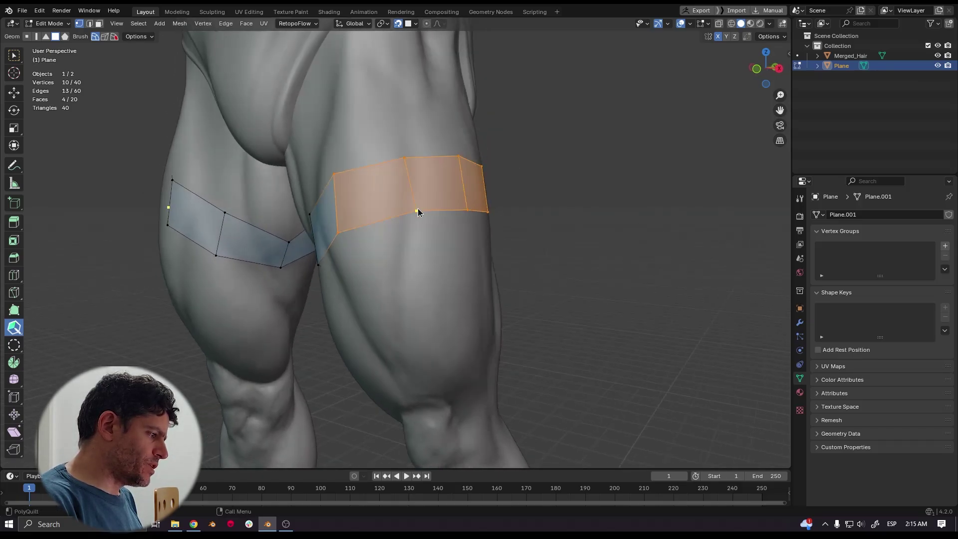
middle_drag(414, 211, 358, 180)
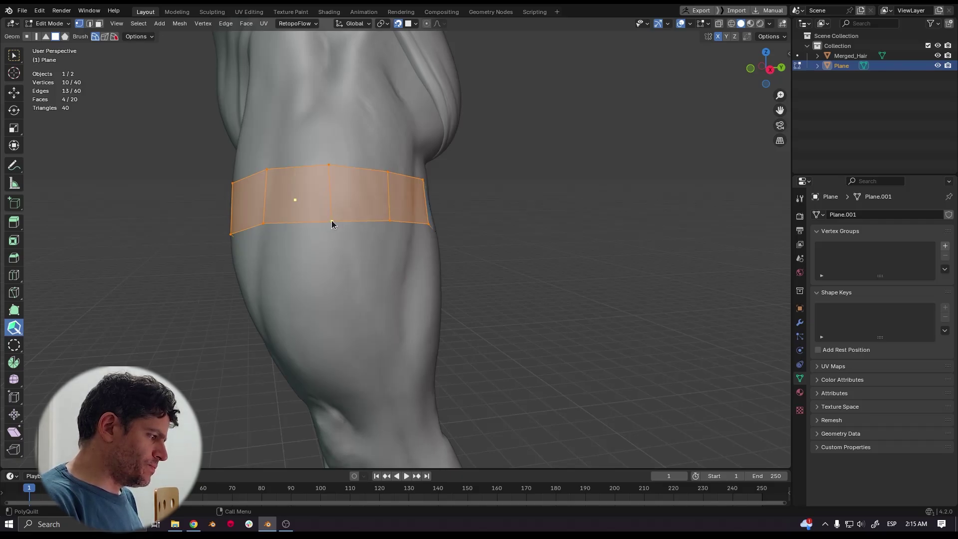
middle_drag(332, 223, 305, 176)
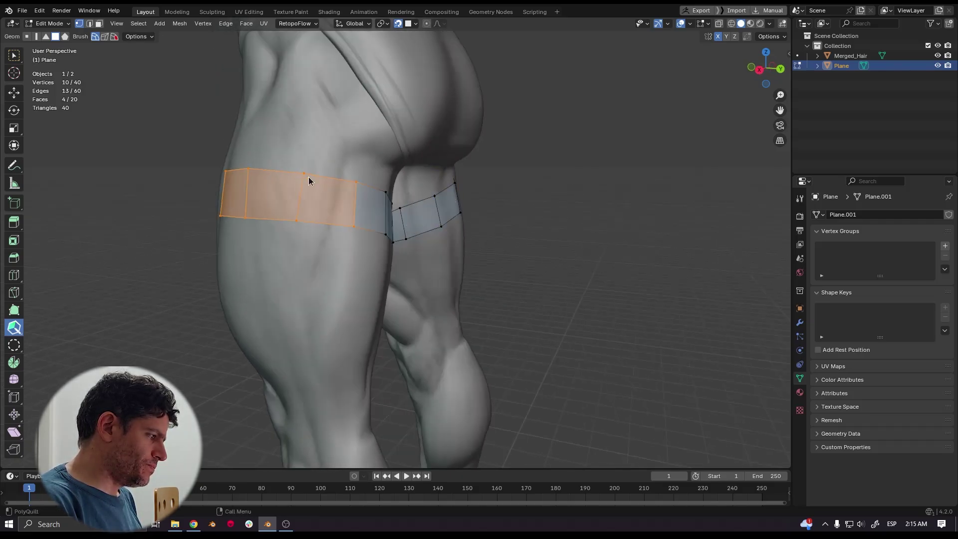
scroll(484, 229, down, 4)
middle_drag(407, 227, 409, 171)
scroll(488, 233, up, 5)
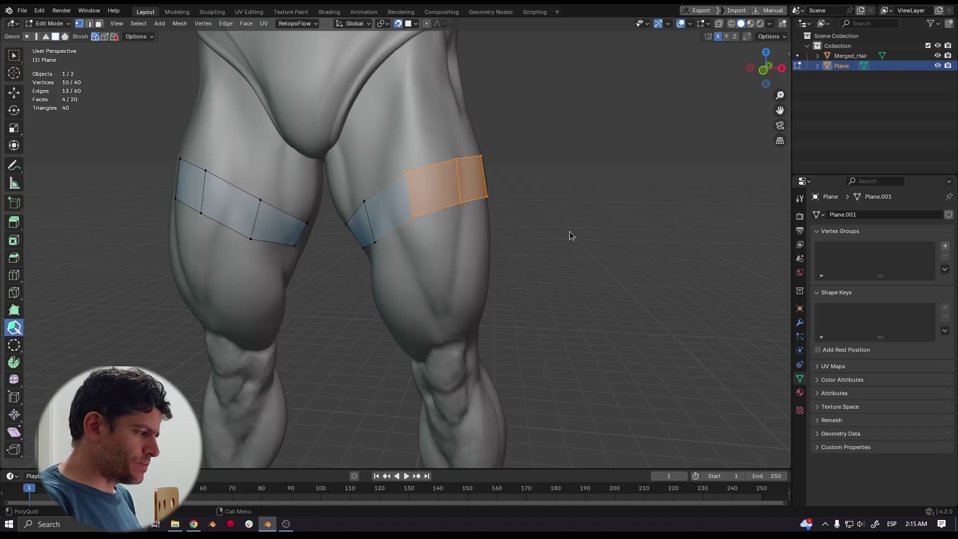
- Deselect everything and reposition the ring's upper and lower vertices on the inner thigh
key(alt+a)
middle_drag(569, 232, 504, 208)
scroll(507, 229, up, 1)
scroll(411, 190, up, 1)
drag(417, 176, 413, 156)
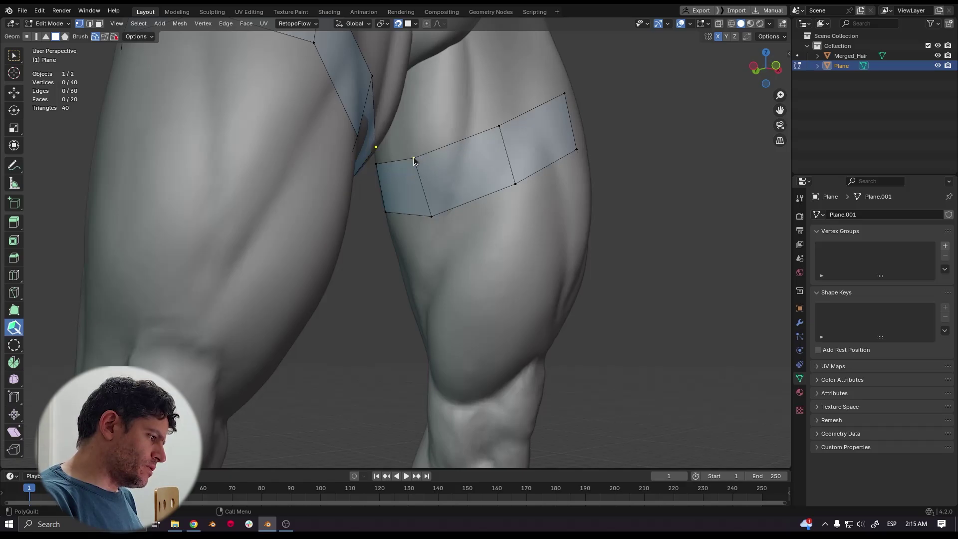
drag(431, 215, 427, 212)
middle_drag(509, 208, 463, 180)
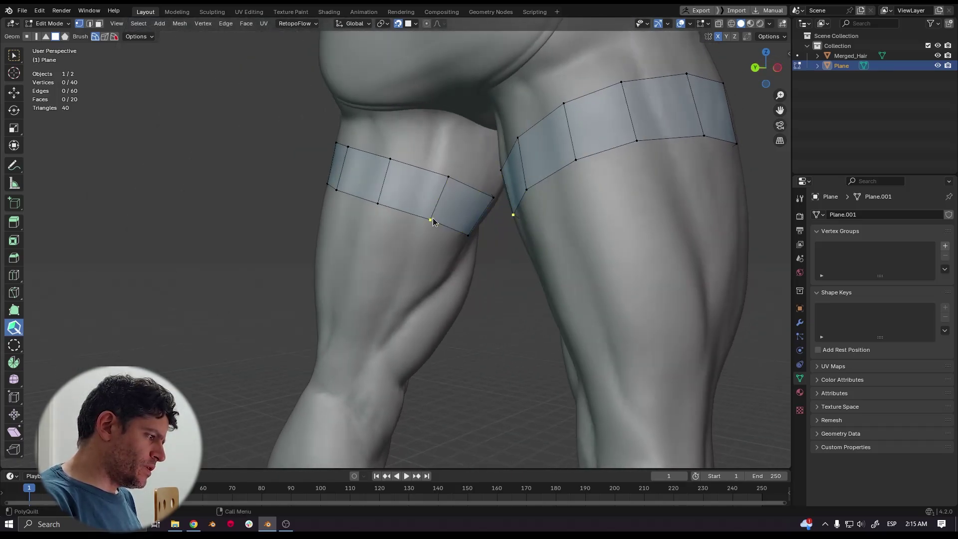
middle_drag(432, 222, 584, 205)
scroll(585, 206, up, 6)
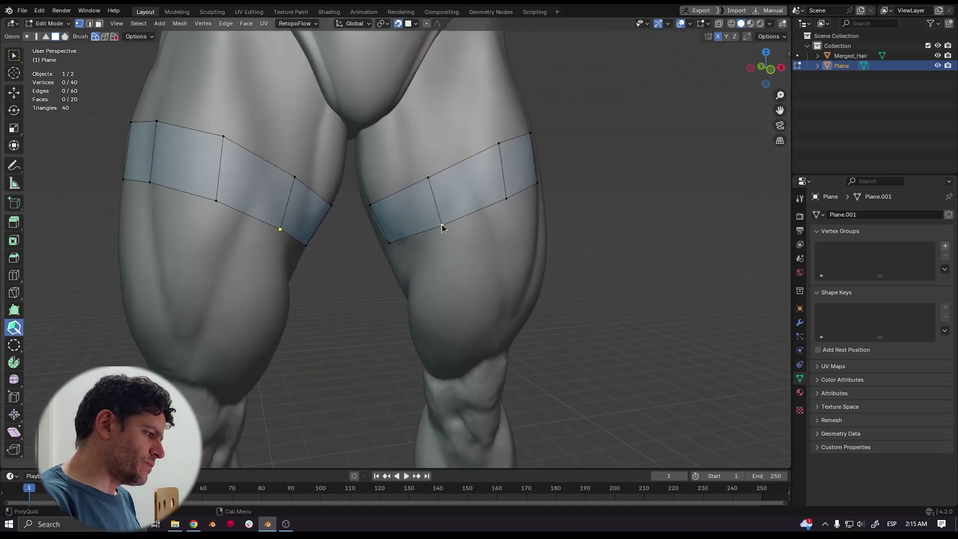
- Try extruding the ring's bottom edges downward one at a time on the front and outer thigh, and undo these extrusions
scroll(470, 224, down, 2)
scroll(470, 224, down, 3)
middle_drag(461, 241, 501, 240)
scroll(502, 240, up, 4)
scroll(502, 241, up, 4)
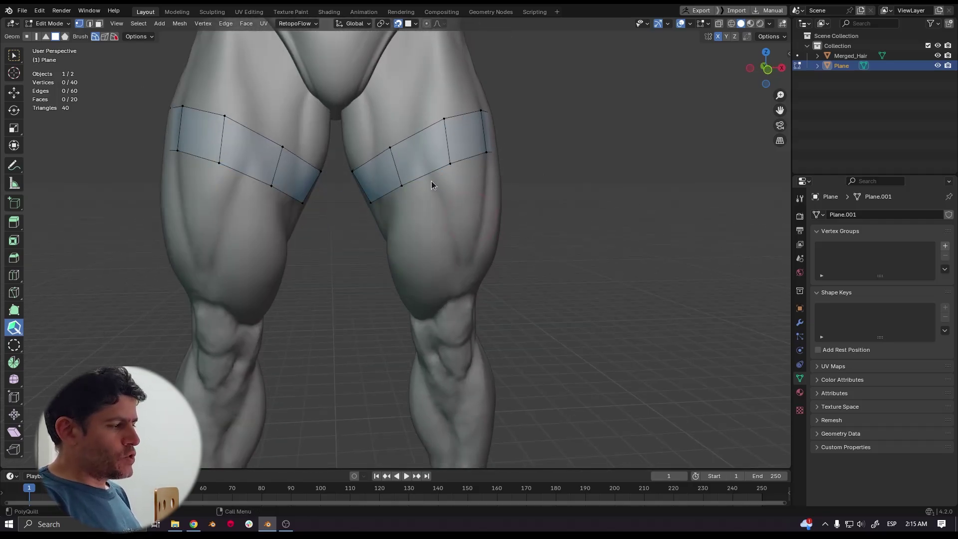
middle_drag(374, 181, 516, 151)
scroll(514, 195, up, 2)
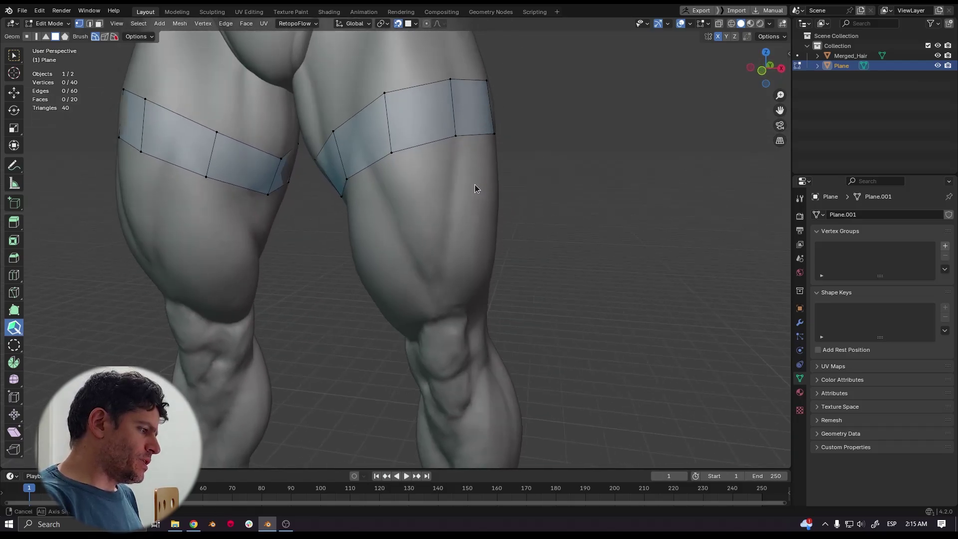
drag(418, 144, 422, 182)
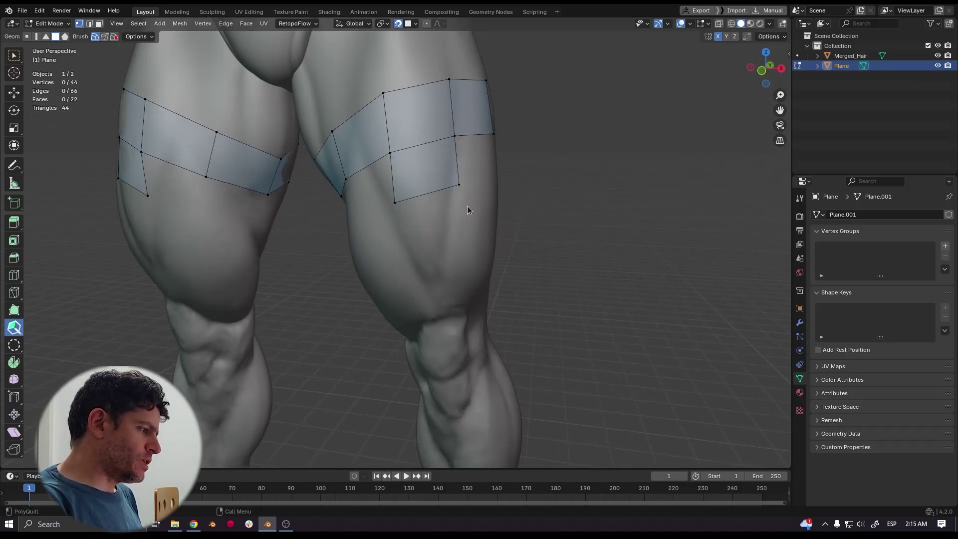
middle_drag(467, 206, 408, 151)
drag(339, 133, 340, 181)
middle_drag(340, 181, 342, 189)
drag(319, 139, 325, 184)
middle_drag(325, 183, 485, 181)
key(ctrl+z)
key(ctrl+z)
key(ctrl+z)
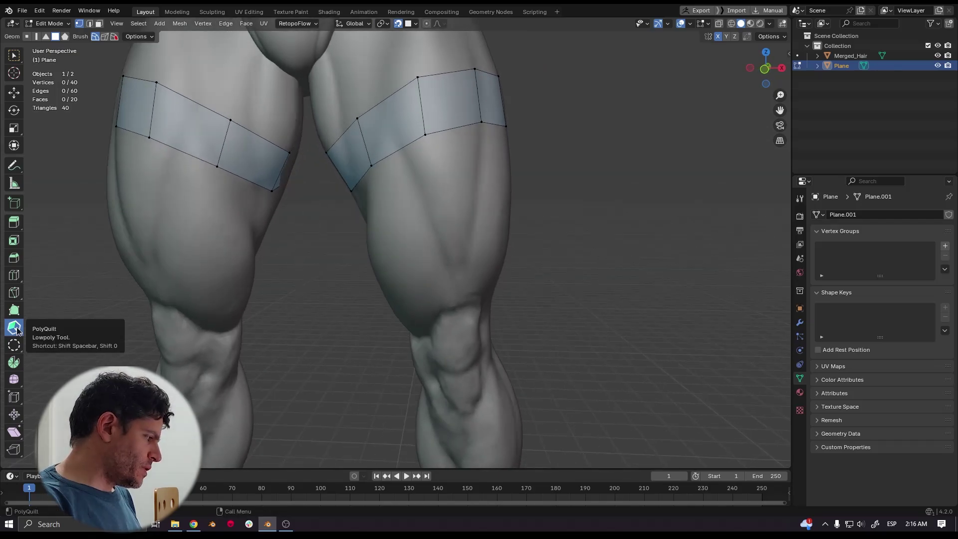
- Switch to the PolyQuilt:EdgeLoop tool and extrude the ring's whole bottom edge loop down the thigh to above the knee
click(18, 330)
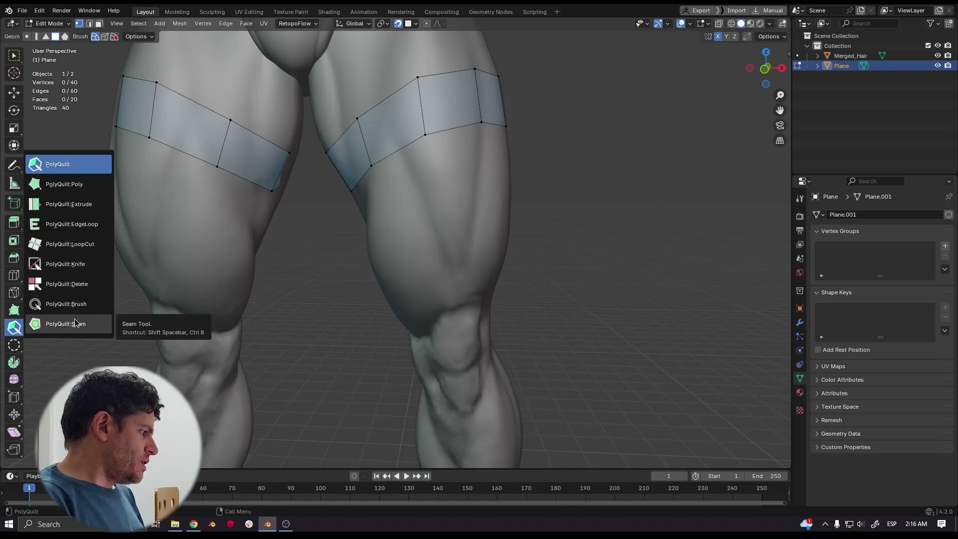
click(70, 224)
drag(445, 128, 447, 181)
key(ctrl+z)
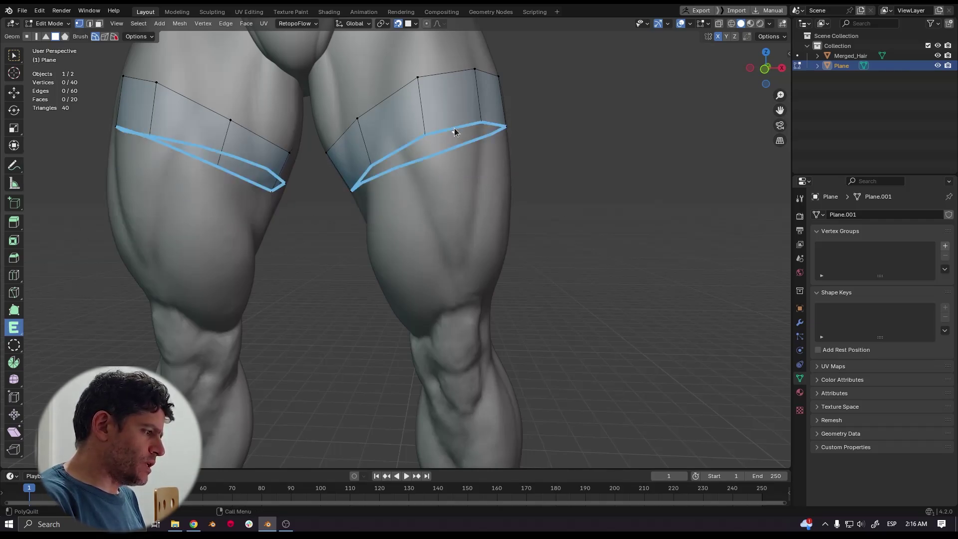
drag(454, 127, 460, 301)
- Extrude the bottom edge loop further down over the knee and shin to just above the ankle
shift+middle_drag(463, 336, 431, 212)
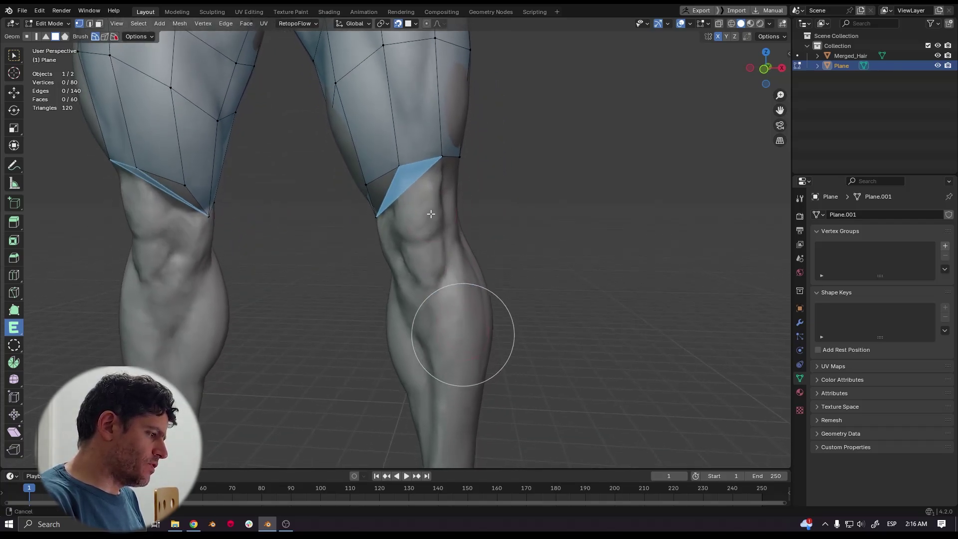
drag(413, 159, 460, 342)
key(ctrl+z)
shift+middle_drag(459, 342, 418, 220)
drag(418, 220, 444, 370)
scroll(437, 282, down, 3)
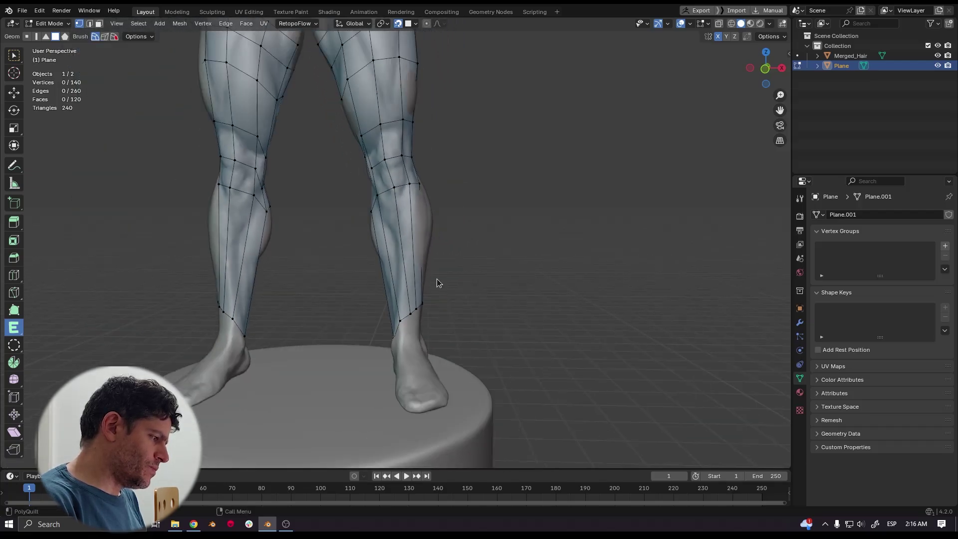
- Switch back to the main PolyQuilt tool and insert three edge loops across the long lower-leg faces
mouse_move(436, 279)
middle_down()
mouse_move(529, 277)
mouse_move(440, 262)
middle_up()
scroll(440, 262, up, 3)
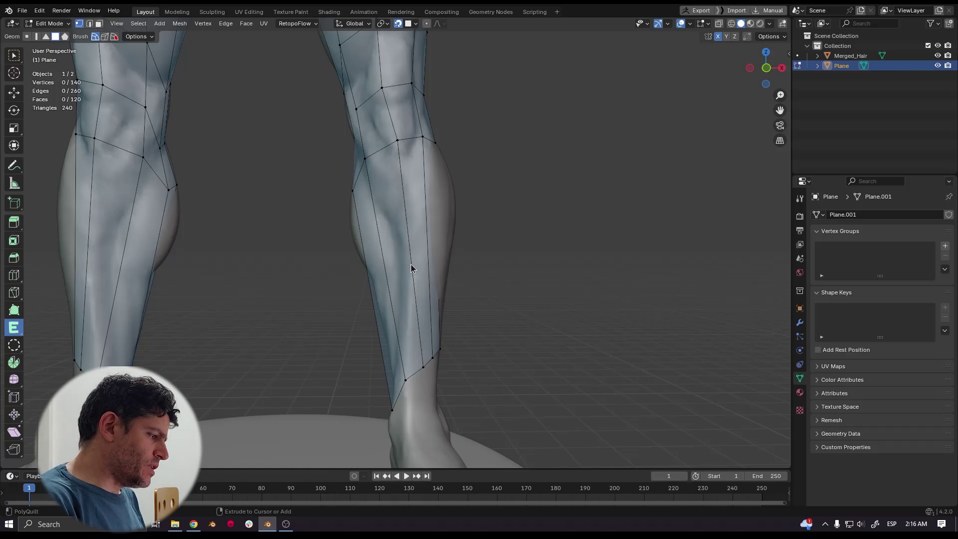
drag(18, 327, 53, 225)
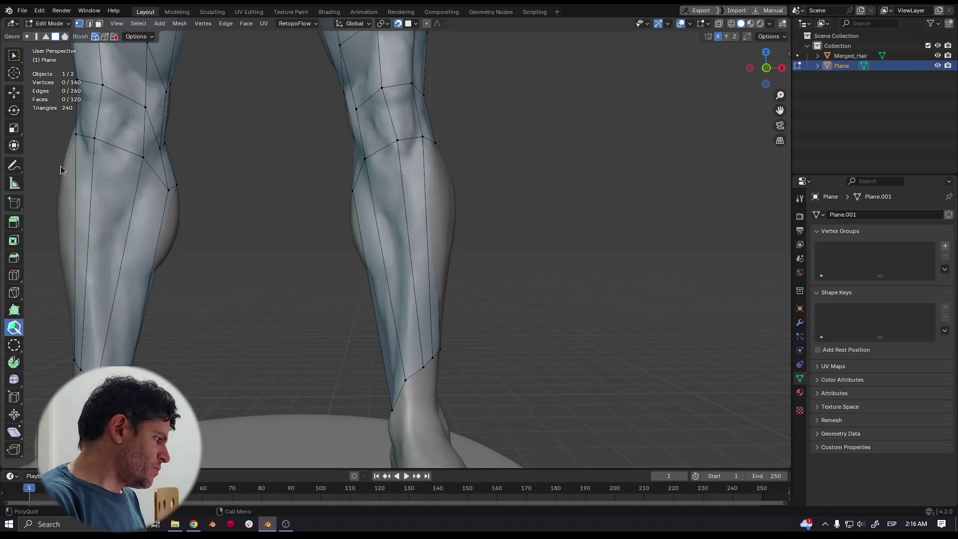
click(411, 247)
click(406, 204)
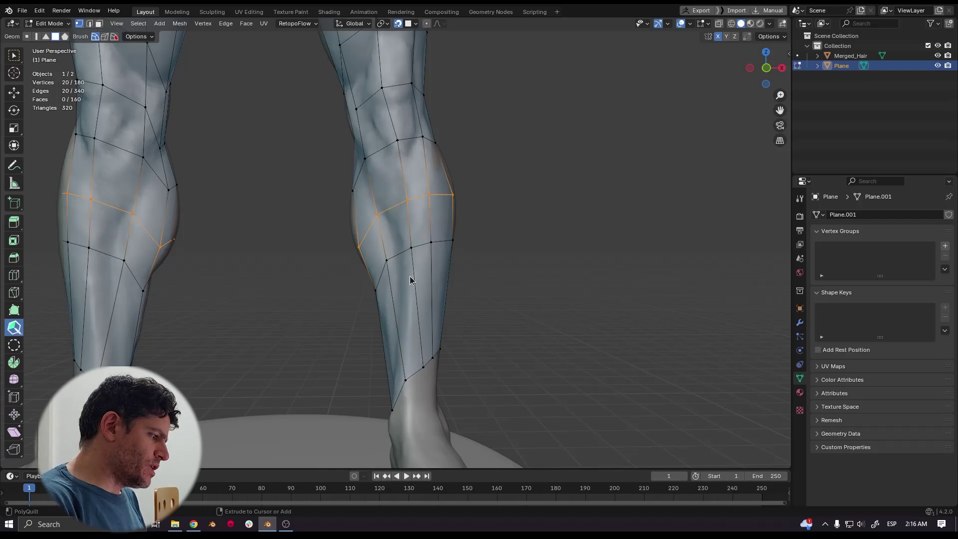
click(416, 308)
- Insert another edge loop across the lower shin between the calf and the ankle, and start evening out the mesh
scroll(424, 313, down, 4)
mouse_move(424, 313)
middle_down()
mouse_move(270, 312)
mouse_move(476, 280)
middle_up()
scroll(367, 296, up, 5)
middle_drag(394, 230, 468, 229)
drag(427, 245, 397, 235)
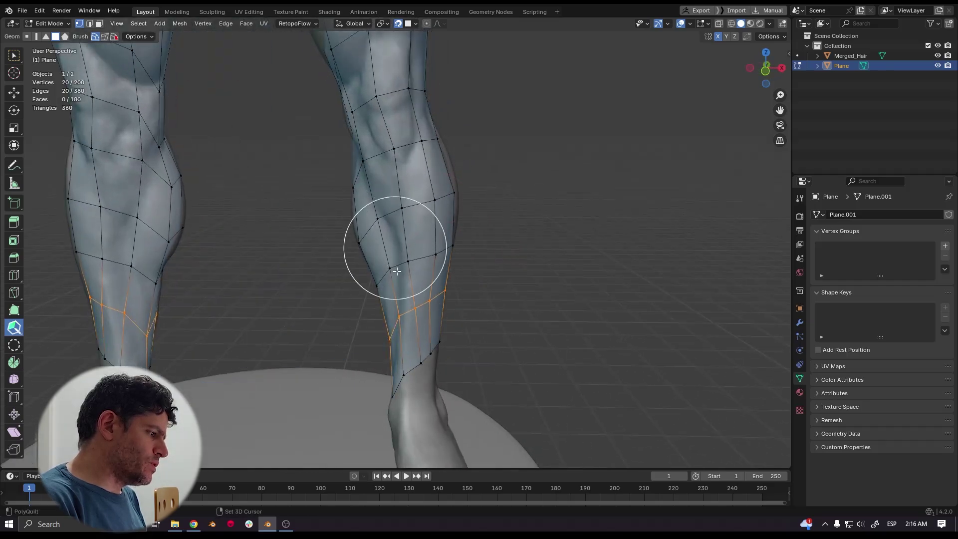
- Smooth the leg mesh around the knee, calf and shin, working from the front, sides and back
middle_drag(413, 293, 453, 258)
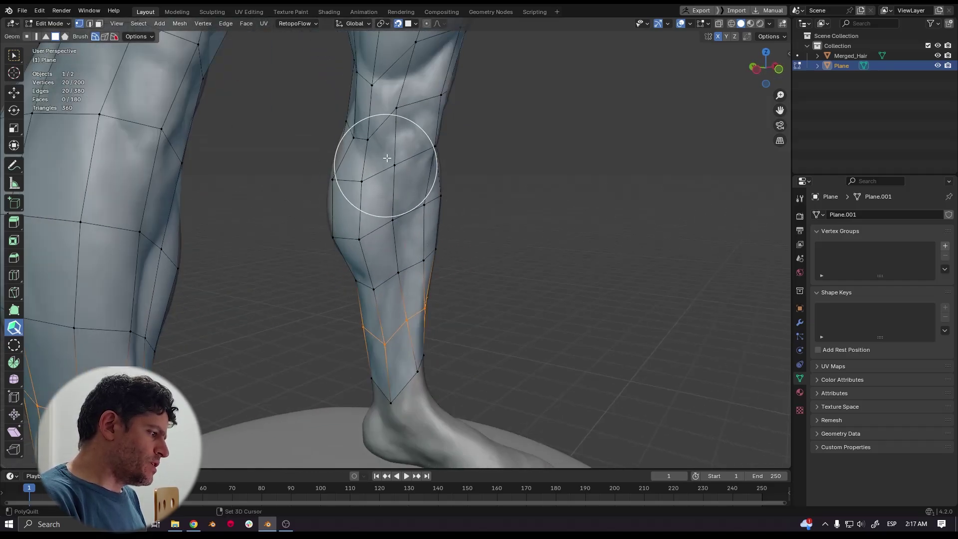
mouse_move(387, 158)
middle_down()
mouse_move(344, 195)
mouse_move(471, 207)
middle_up()
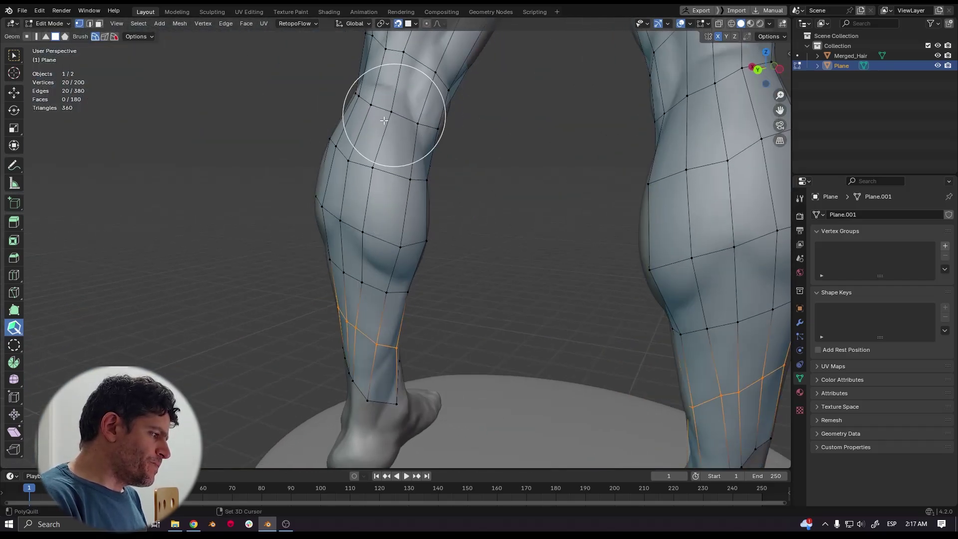
mouse_move(379, 252)
middle_down()
mouse_move(404, 256)
mouse_move(371, 290)
mouse_move(383, 238)
middle_up()
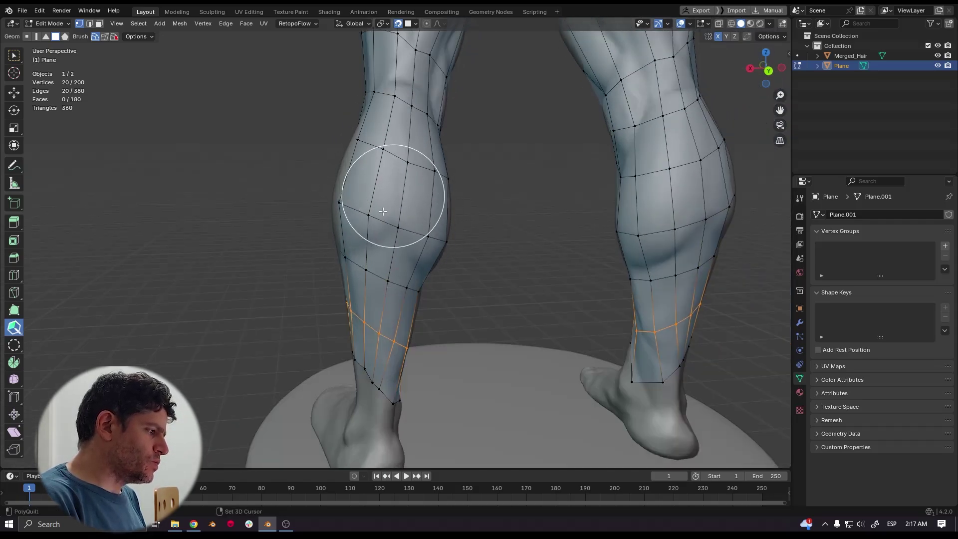
mouse_move(406, 132)
middle_down()
mouse_move(438, 216)
mouse_move(402, 195)
mouse_move(439, 216)
mouse_move(439, 182)
middle_up()
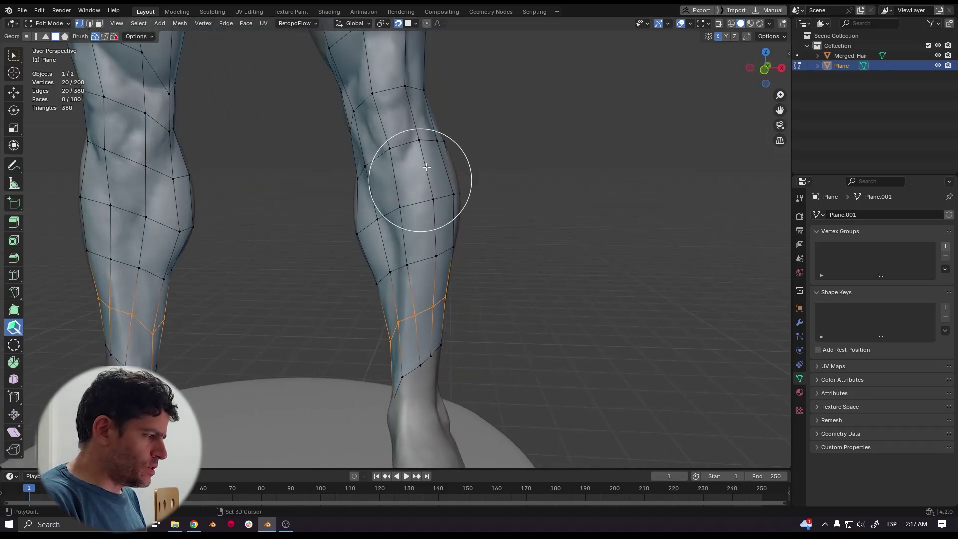
middle_drag(414, 275, 382, 277)
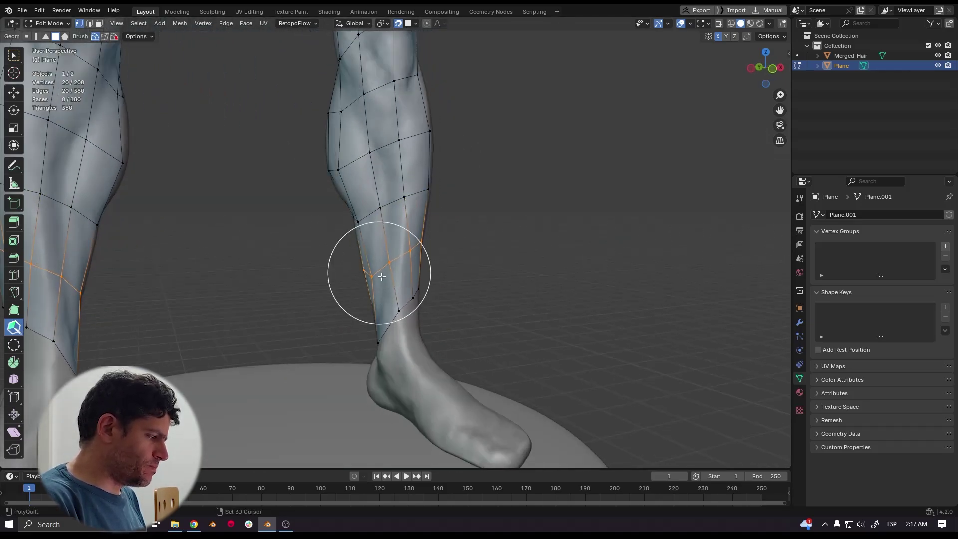
scroll(381, 277, down, 6)
scroll(399, 209, up, 4)
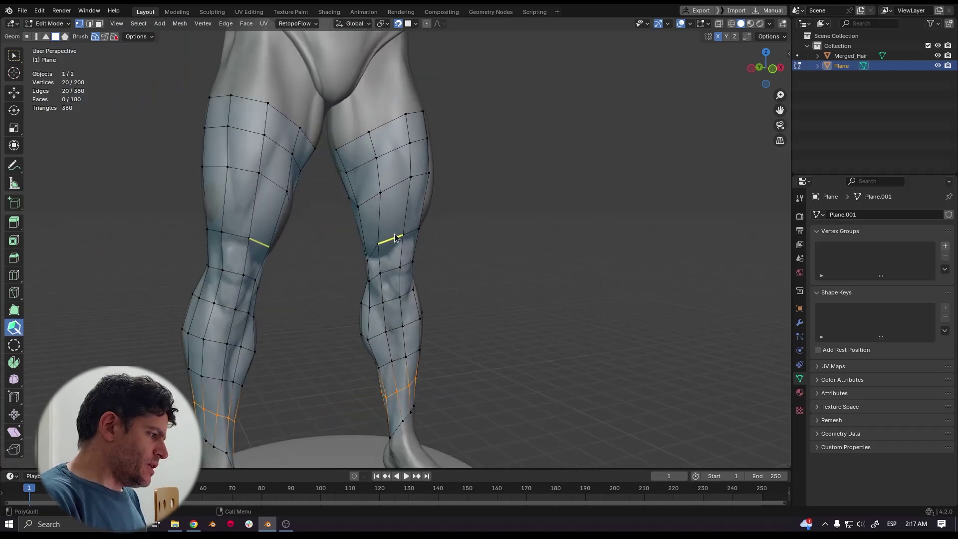
- Smooth the quads on the back of the thigh and behind the knee
mouse_move(394, 233)
middle_down()
mouse_move(442, 137)
mouse_move(336, 180)
middle_up()
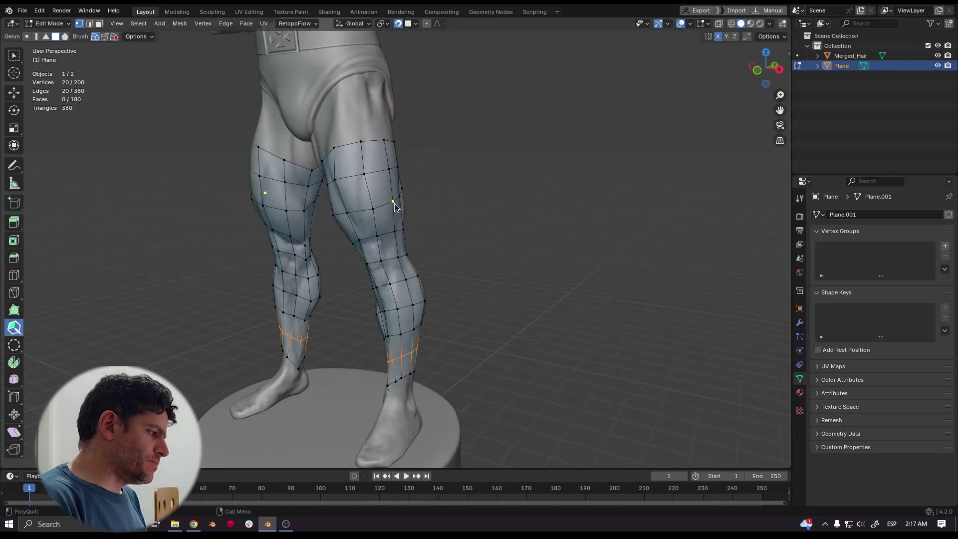
mouse_move(395, 207)
middle_down()
mouse_move(368, 207)
mouse_move(385, 207)
middle_up()
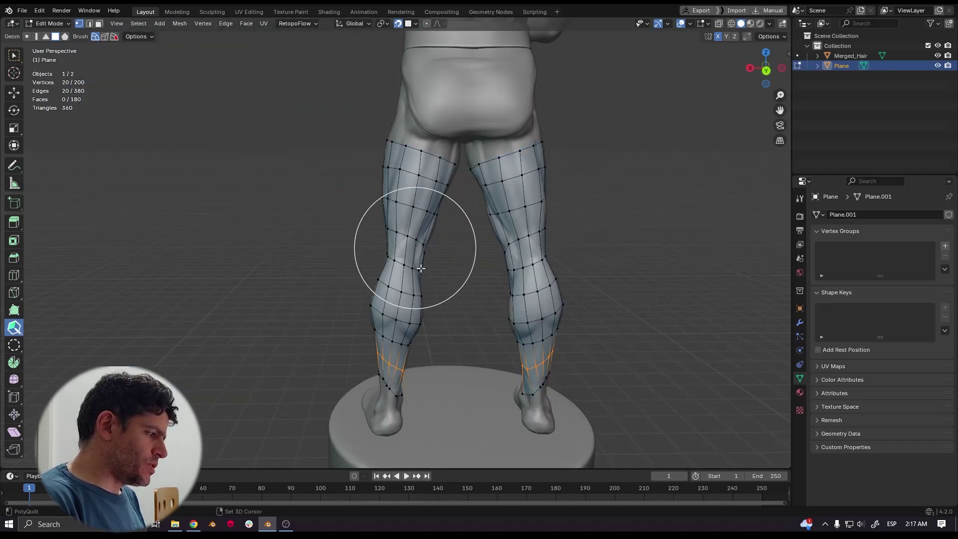
scroll(420, 264, down, 4)
scroll(419, 261, up, 4)
middle_drag(419, 261, 402, 167)
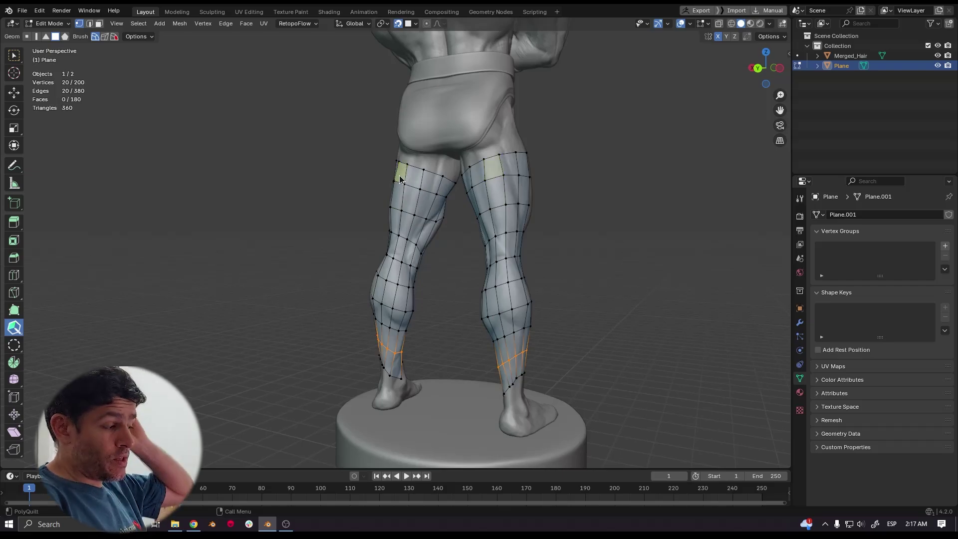
scroll(418, 184, up, 4)
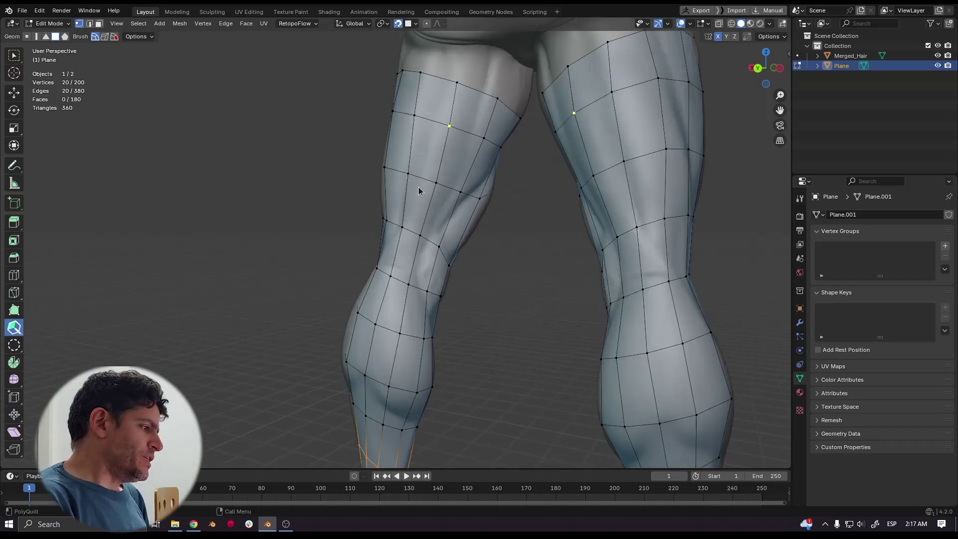
shift+middle_drag(445, 136, 419, 201)
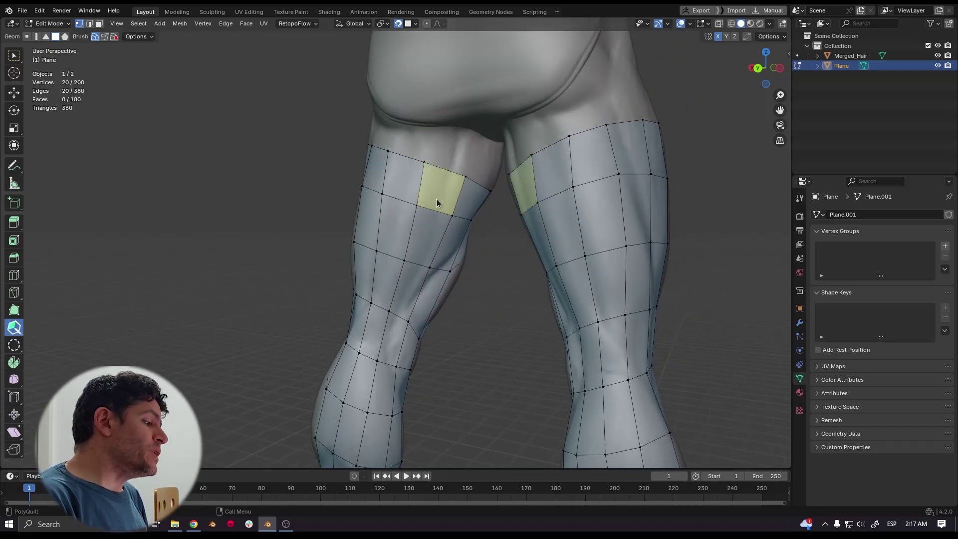
mouse_move(408, 172)
shift+mouse_down()
mouse_move(428, 174)
mouse_move(421, 248)
shift+mouse_up()
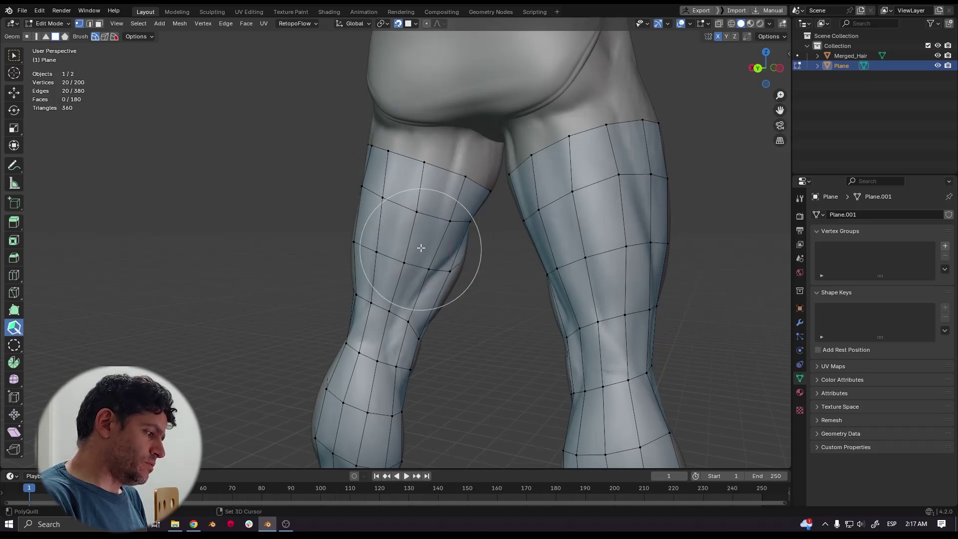
- Smooth the mesh along the front of the thigh and over the knee
scroll(421, 248, down, 3)
middle_drag(421, 248, 349, 256)
mouse_move(406, 273)
shift+middle_down()
mouse_move(398, 166)
mouse_move(415, 179)
mouse_move(429, 174)
mouse_move(398, 141)
shift+middle_up()
shift+drag(397, 142, 433, 189)
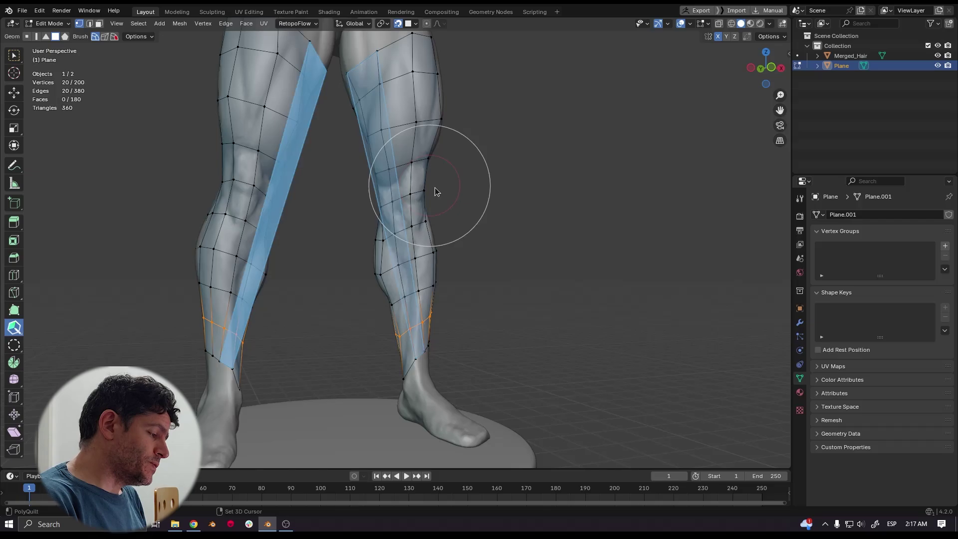
- Smooth the lower-leg rings above the ankle, along the side and back of the leg
middle_drag(433, 189, 391, 186)
mouse_move(432, 274)
shift+middle_down()
mouse_move(413, 208)
mouse_move(250, 223)
mouse_move(432, 230)
shift+middle_up()
scroll(413, 208, down, 4)
mouse_move(406, 157)
shift+middle_down()
mouse_move(429, 240)
mouse_move(409, 40)
shift+middle_up()
scroll(434, 236, up, 7)
middle_drag(406, 239, 361, 235)
mouse_move(361, 234)
shift+mouse_down()
mouse_move(369, 231)
mouse_move(366, 257)
shift+mouse_up()
mouse_move(397, 242)
middle_down()
mouse_move(316, 244)
mouse_move(345, 255)
middle_up()
mouse_move(421, 270)
shift+mouse_down()
mouse_move(396, 259)
mouse_move(407, 258)
shift+mouse_up()
middle_drag(477, 202, 419, 194)
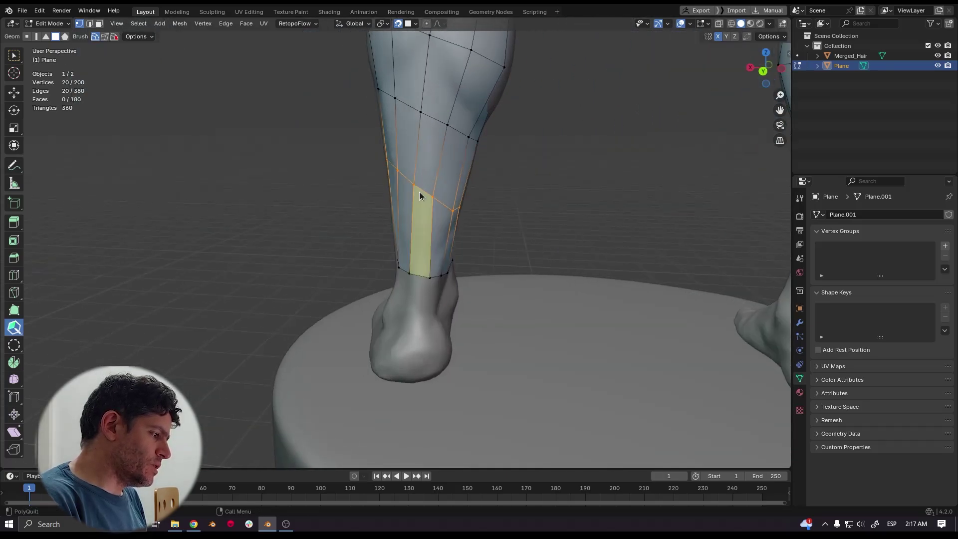
mouse_move(393, 181)
shift+mouse_down()
mouse_move(403, 184)
mouse_move(434, 126)
mouse_move(440, 164)
mouse_move(427, 211)
shift+mouse_up()
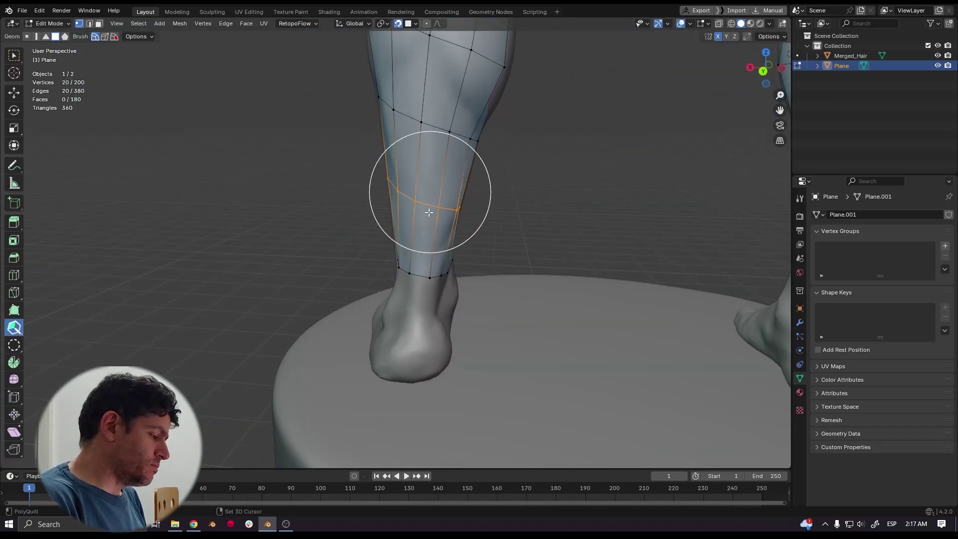
- Smooth the lower-shin edge loops on the front and side of the leg so the quads are evenly spaced above the ankle
middle_drag(419, 212, 544, 216)
shift+drag(402, 170, 371, 174)
middle_drag(344, 177, 412, 163)
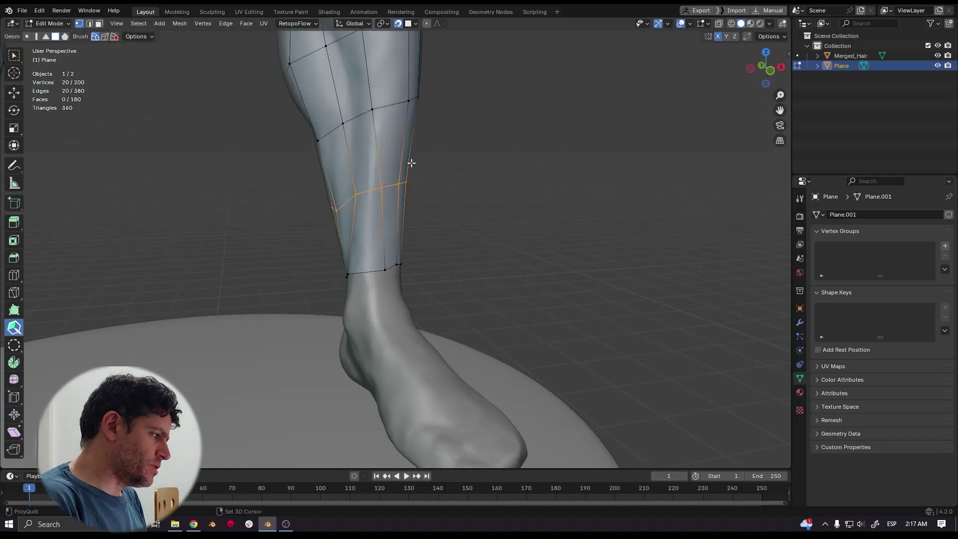
mouse_move(366, 167)
shift+mouse_down()
mouse_move(354, 155)
mouse_move(350, 184)
shift+mouse_up()
mouse_move(351, 184)
middle_down()
mouse_move(376, 202)
mouse_move(397, 196)
middle_up()
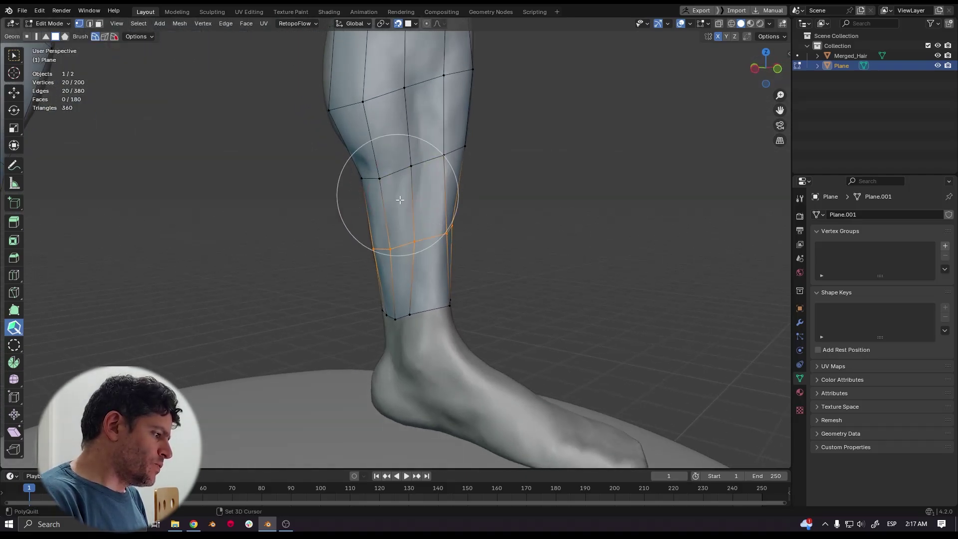
shift+drag(397, 195, 407, 227)
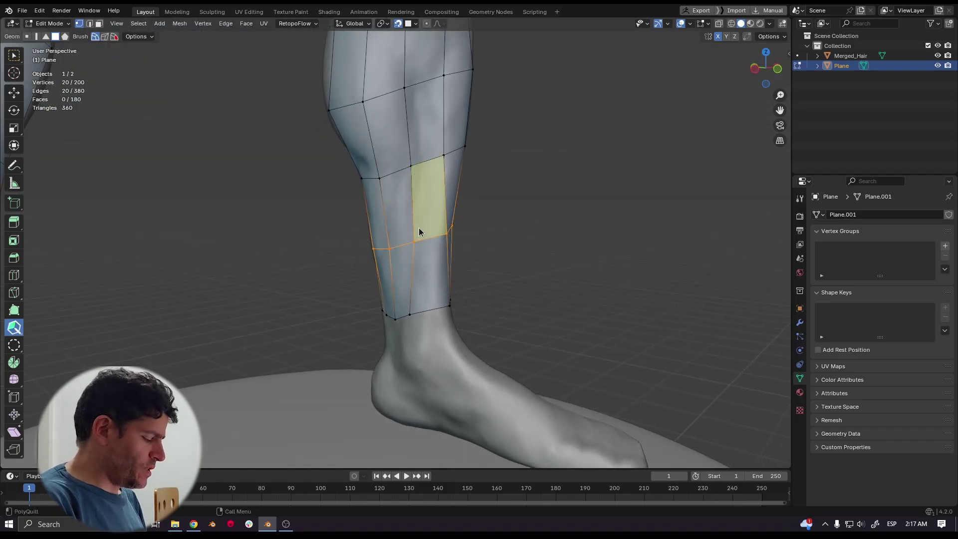
mouse_move(420, 188)
shift+mouse_down()
mouse_move(411, 161)
mouse_move(389, 187)
mouse_move(436, 160)
mouse_move(376, 143)
mouse_move(399, 111)
mouse_move(424, 225)
shift+mouse_up()
- Smooth the shin, calf and thigh quads further over the whole length of the leg
scroll(426, 210, down, 3)
middle_drag(429, 197, 395, 213)
scroll(398, 215, up, 2)
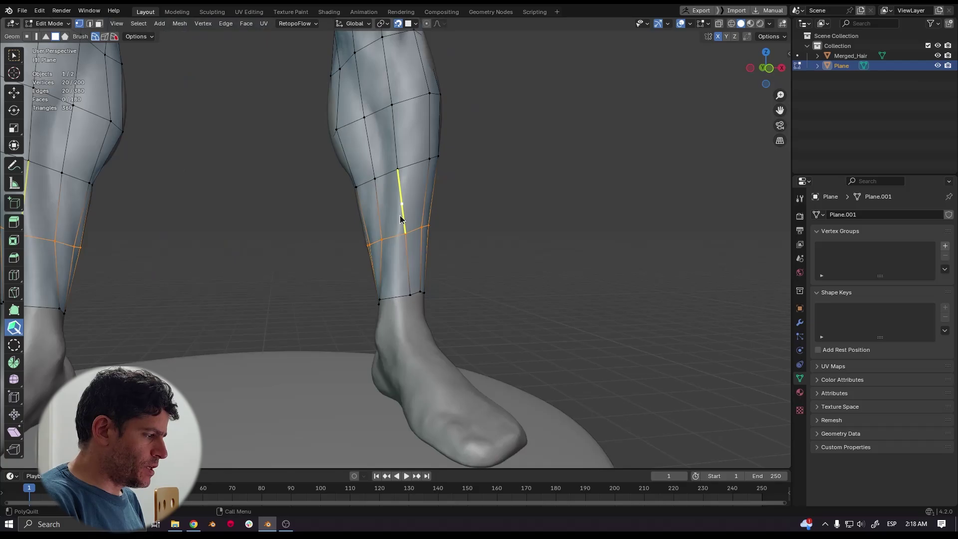
mouse_move(414, 219)
shift+mouse_down()
mouse_move(403, 133)
mouse_move(385, 154)
mouse_move(389, 135)
shift+mouse_up()
shift+middle_drag(389, 135, 433, 279)
mouse_move(408, 236)
shift+mouse_down()
mouse_move(427, 156)
mouse_move(444, 195)
shift+mouse_up()
scroll(443, 197, down, 1)
scroll(443, 200, down, 4)
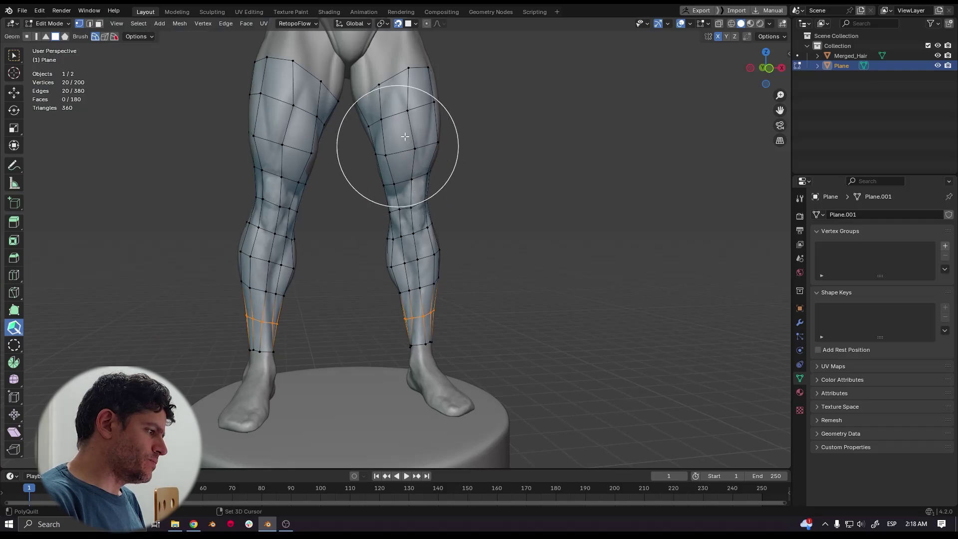
mouse_move(395, 166)
middle_down()
mouse_move(324, 223)
mouse_move(309, 221)
middle_up()
shift+drag(357, 176, 381, 310)
- Examine the retopologized legs from the side, back and front
scroll(381, 290, down, 4)
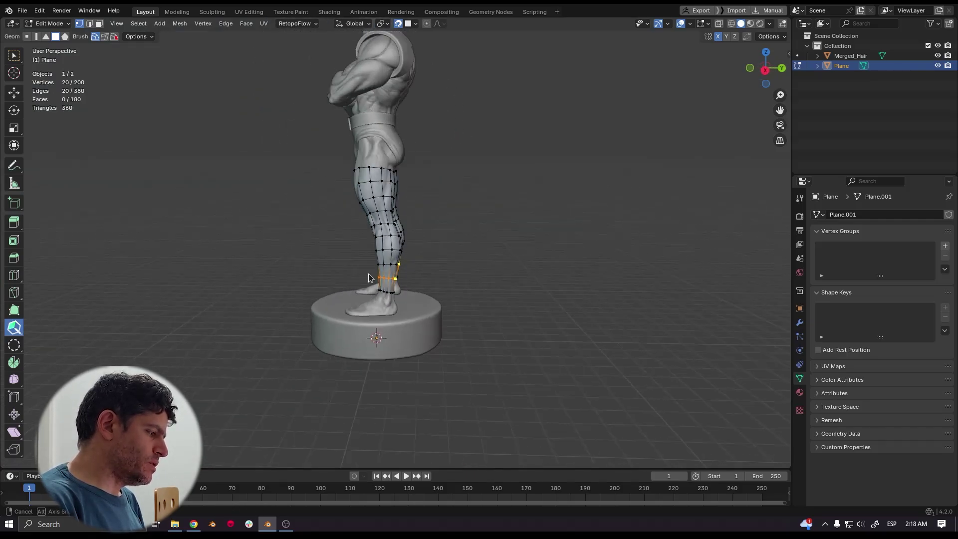
middle_drag(398, 267, 300, 272)
scroll(378, 276, up, 4)
middle_drag(386, 253, 406, 220)
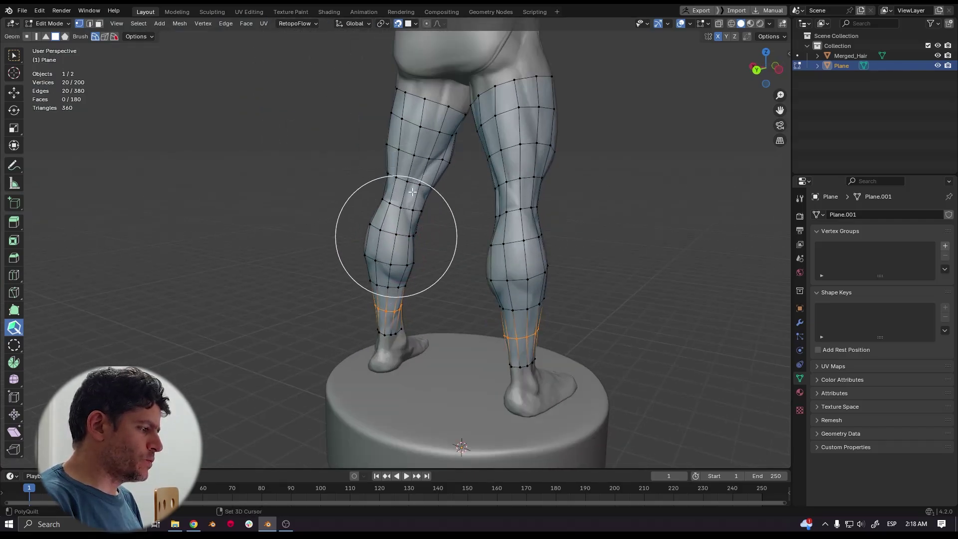
scroll(399, 262, down, 4)
middle_drag(399, 262, 510, 246)
scroll(509, 246, up, 4)
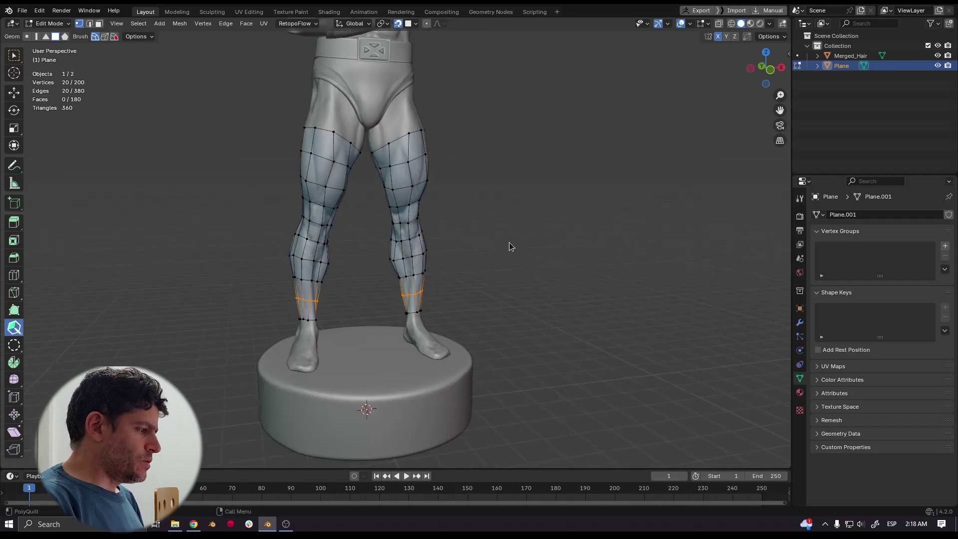
- Create a single quad on the character's cheek beside the nose by placing its four corner points
scroll(404, 189, up, 3)
mouse_move(449, 132)
middle_down()
mouse_move(394, 130)
mouse_move(363, 160)
mouse_move(422, 236)
mouse_move(513, 240)
mouse_move(489, 252)
middle_up()
scroll(425, 103, down, 2)
scroll(439, 195, up, 3)
shift+middle_drag(439, 194, 352, 191)
scroll(426, 283, up, 4)
scroll(455, 265, up, 2)
click(345, 169)
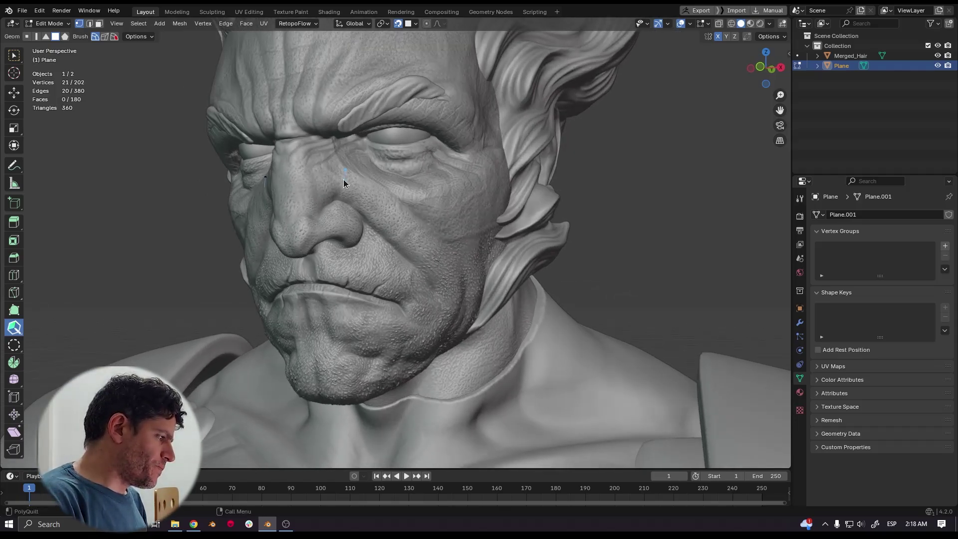
click(336, 195)
click(363, 211)
click(380, 186)
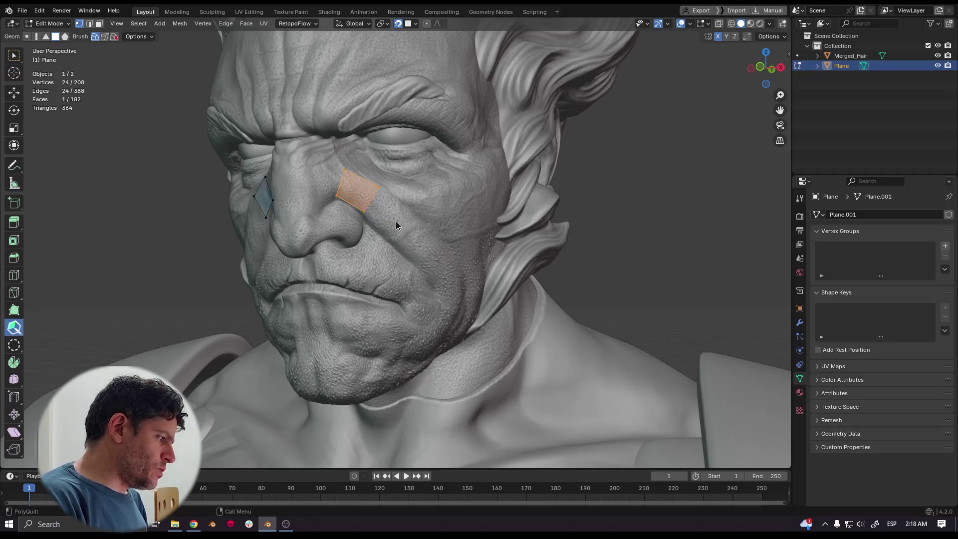
- Extrude the quad's lower edge down the cheek past the mouth level and divide the new strip with three edge loops
drag(373, 198, 444, 261)
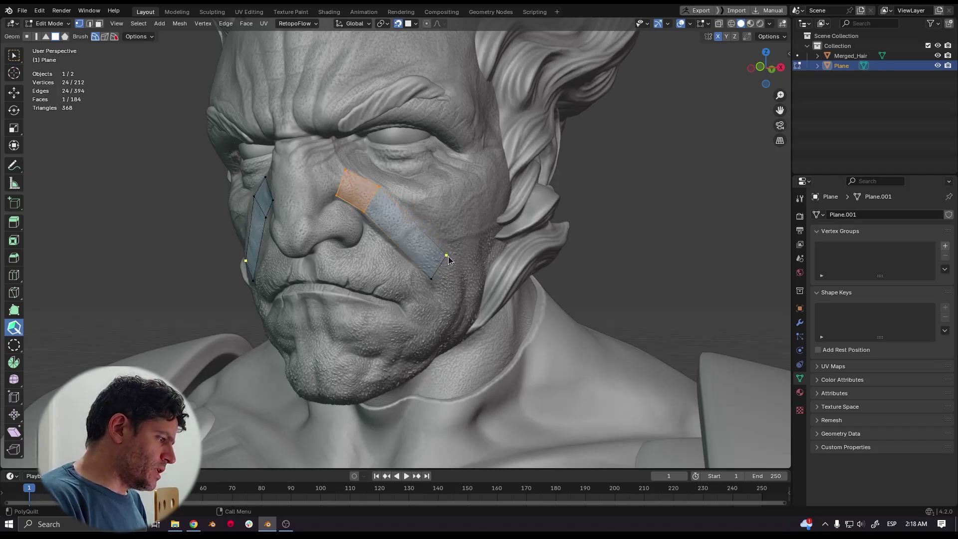
click(420, 235)
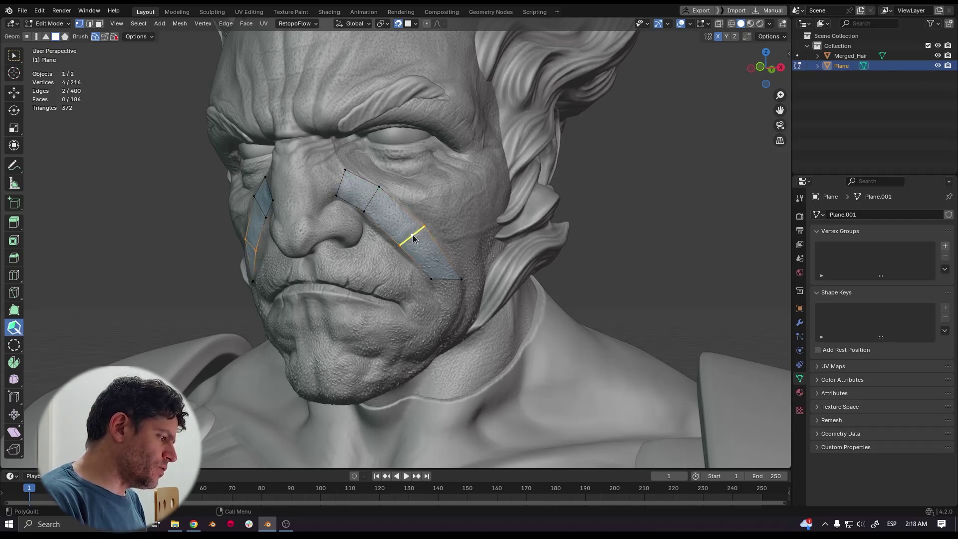
scroll(412, 235, up, 3)
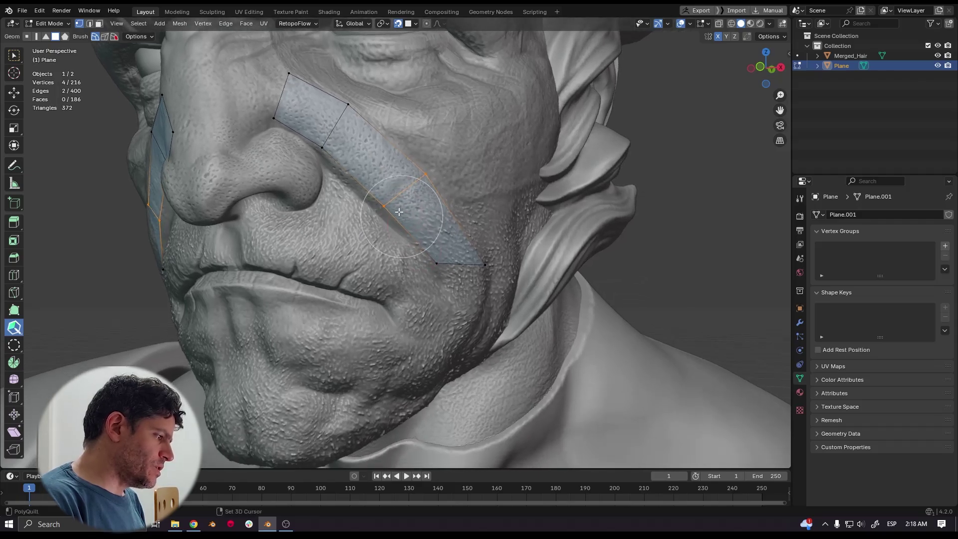
click(382, 144)
click(455, 223)
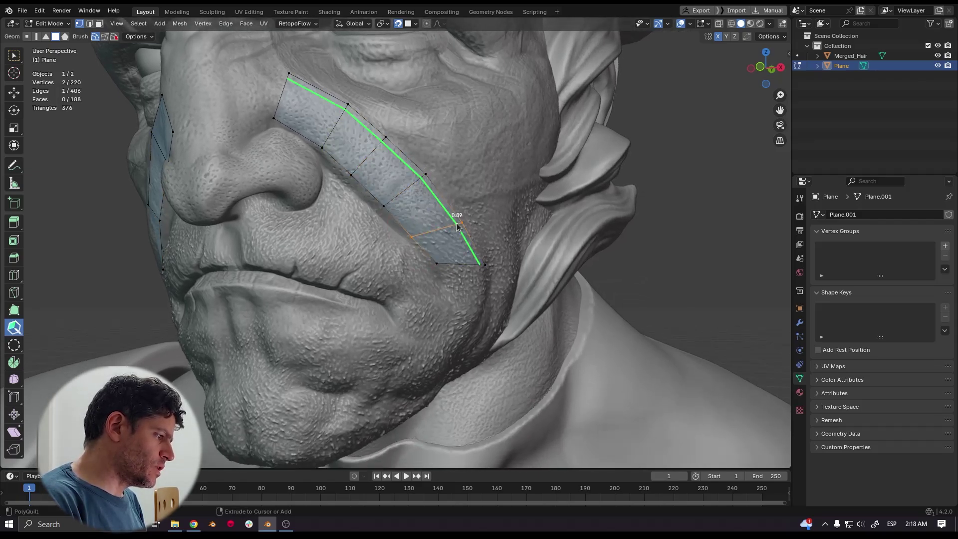
- Extend the cheek strip with two more quads curving around the mouth corner toward the chin
shift+scroll(444, 221, down, 6)
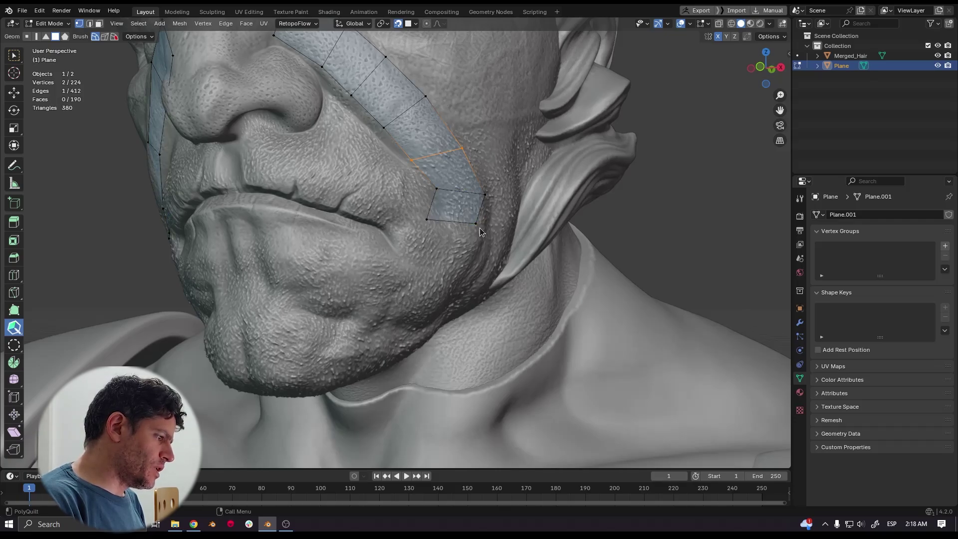
drag(455, 226, 424, 271)
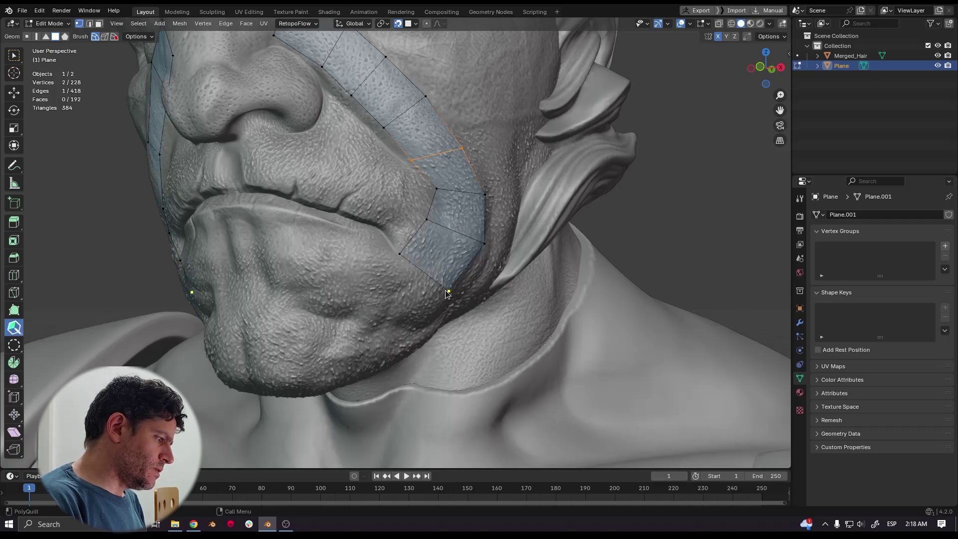
middle_drag(426, 300, 421, 279)
middle_drag(472, 184, 432, 265)
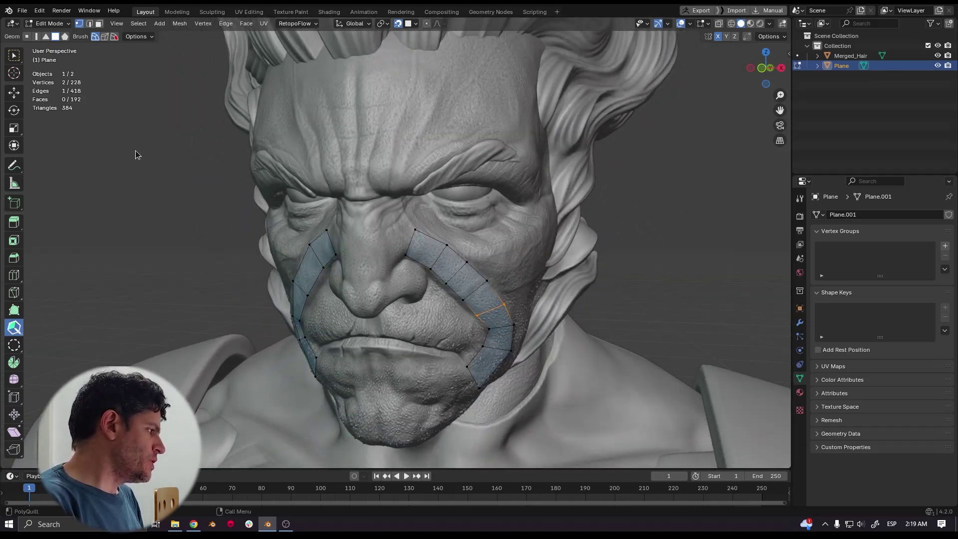
- Switch to the Select Box tool and select the mirrored face strips on both cheeks
click(19, 55)
drag(620, 192, 294, 402)
middle_drag(295, 402, 394, 283)
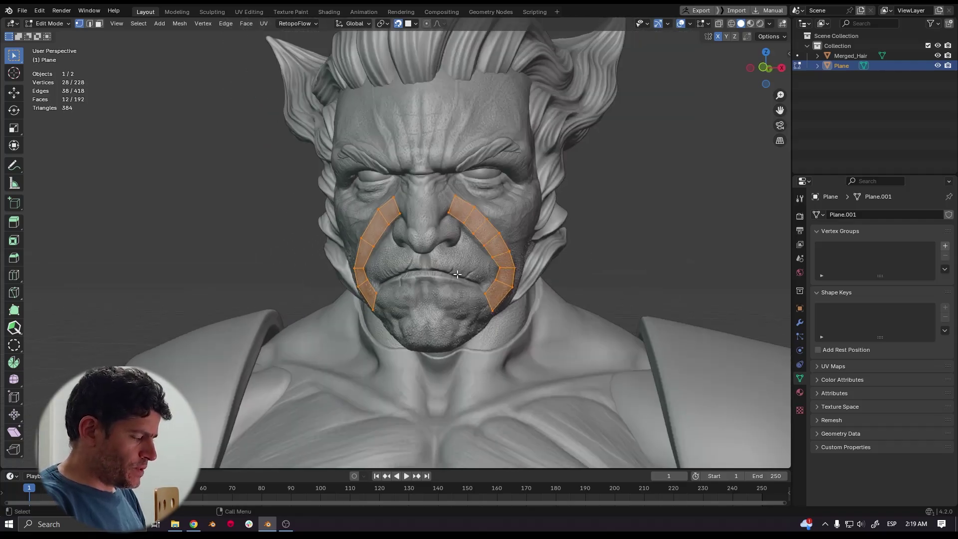
scroll(457, 274, up, 3)
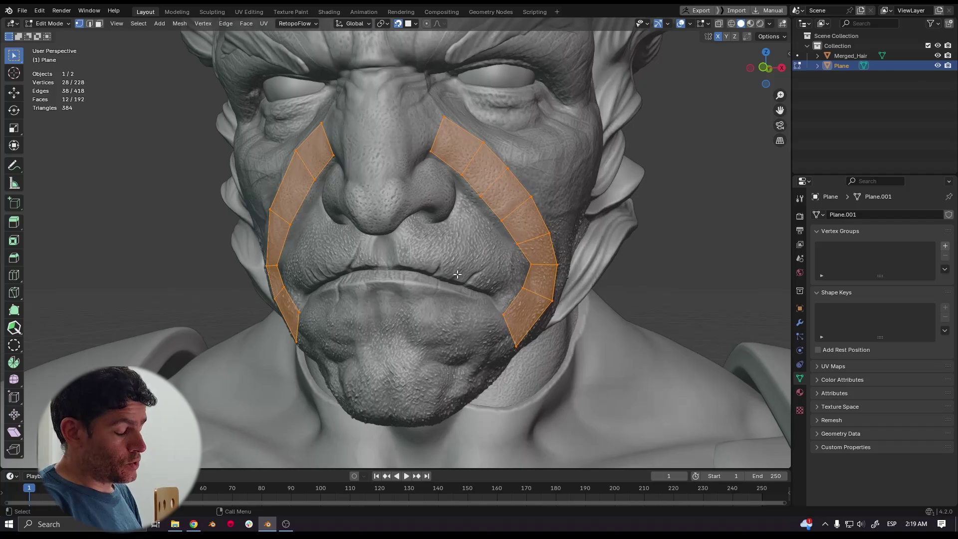
- Switch back to the PolyQuilt tool and clear the face selection on the cheek strips
scroll(460, 274, down, 3)
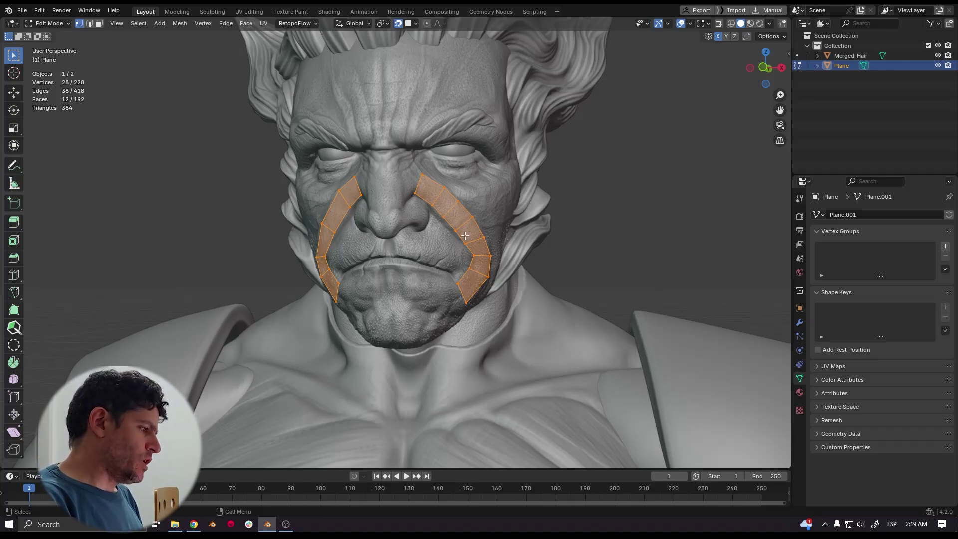
middle_drag(465, 235, 370, 292)
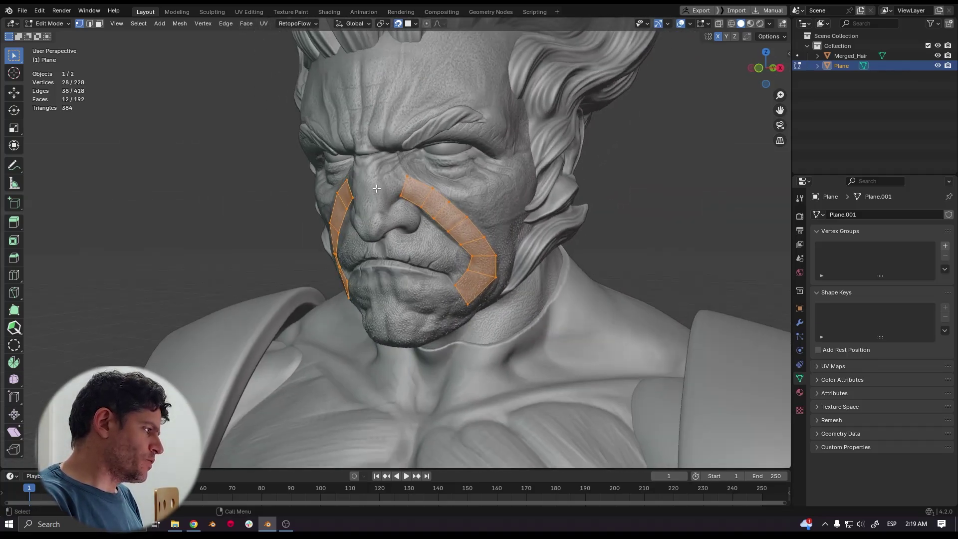
click(16, 328)
scroll(462, 270, up, 2)
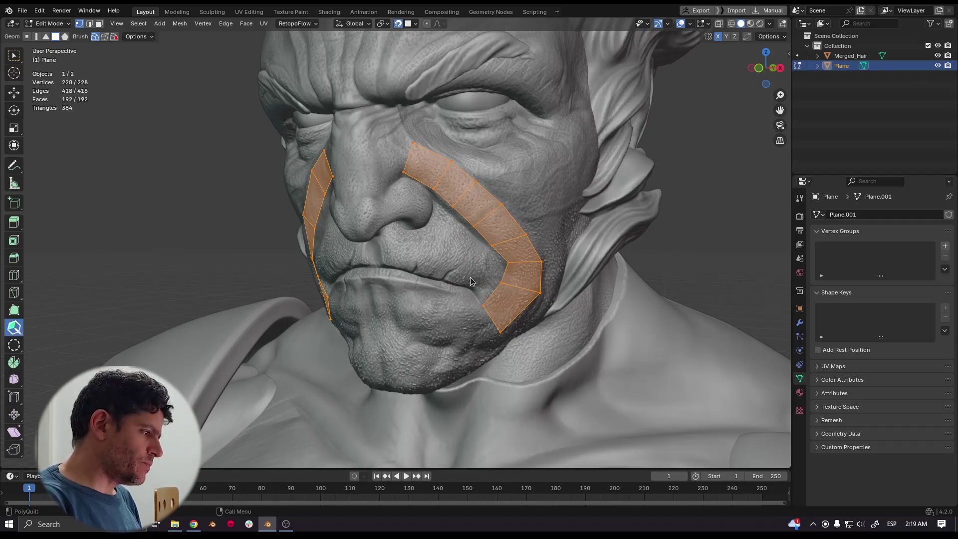
key(alt+a)
middle_drag(470, 281, 473, 248)
scroll(474, 279, up, 2)
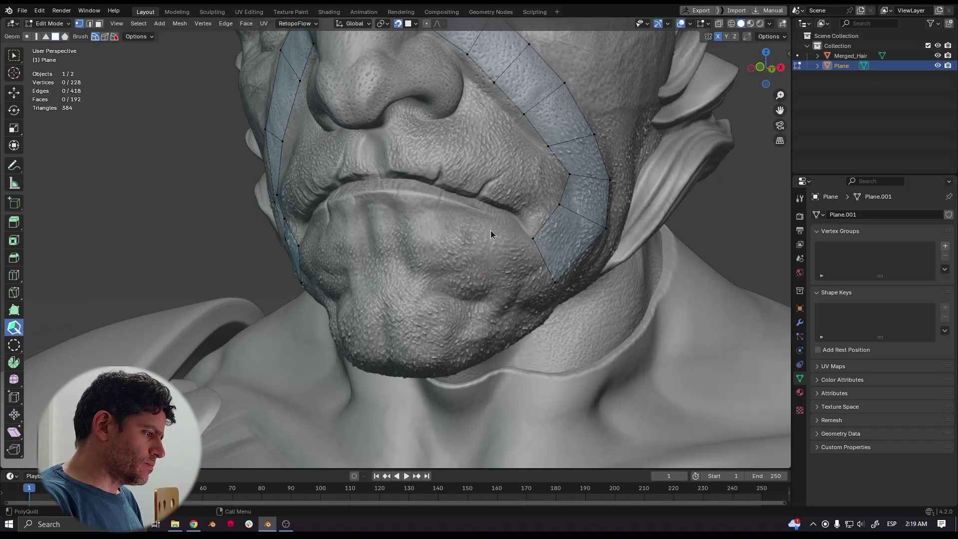
- Extend the cheek strip's lower end with mirrored quads across the chin until both sides meet at the centre line
click(553, 285)
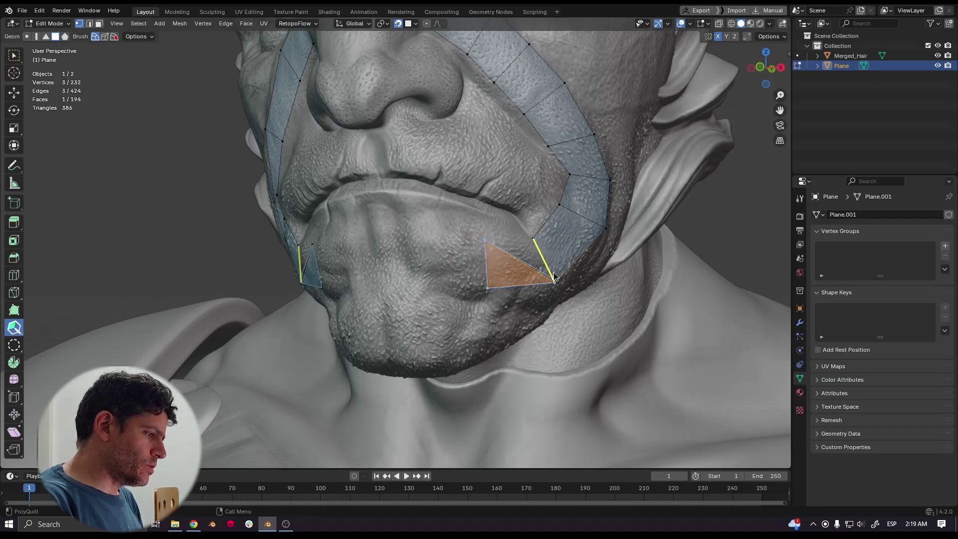
click(534, 239)
middle_drag(516, 253, 500, 263)
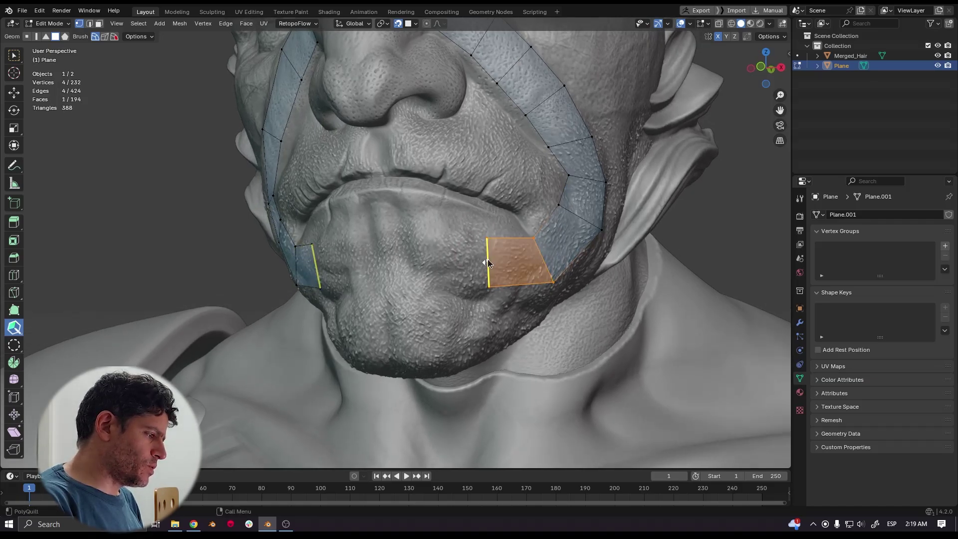
drag(487, 259, 422, 259)
middle_drag(422, 259, 435, 258)
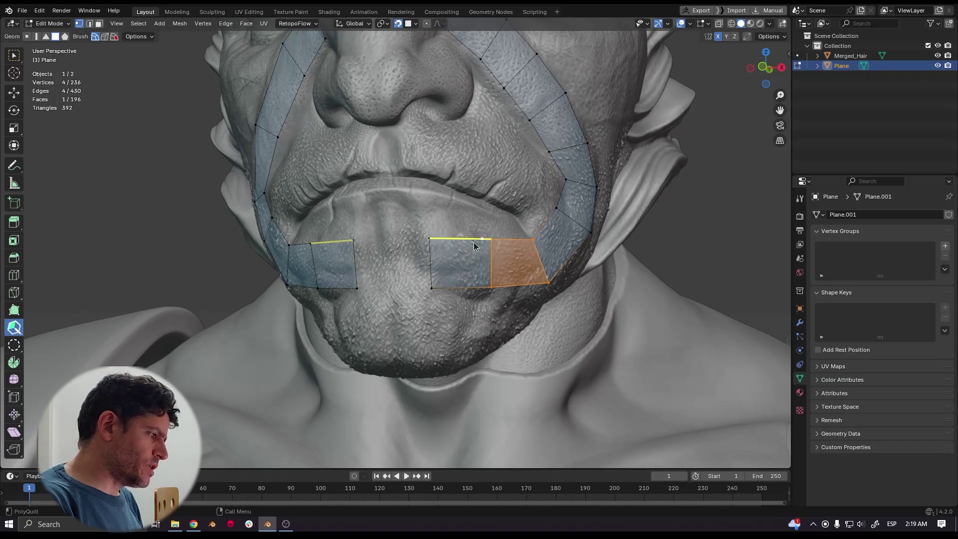
drag(427, 264, 391, 264)
mouse_move(391, 263)
middle_down()
mouse_move(409, 232)
mouse_move(462, 230)
mouse_move(406, 272)
middle_up()
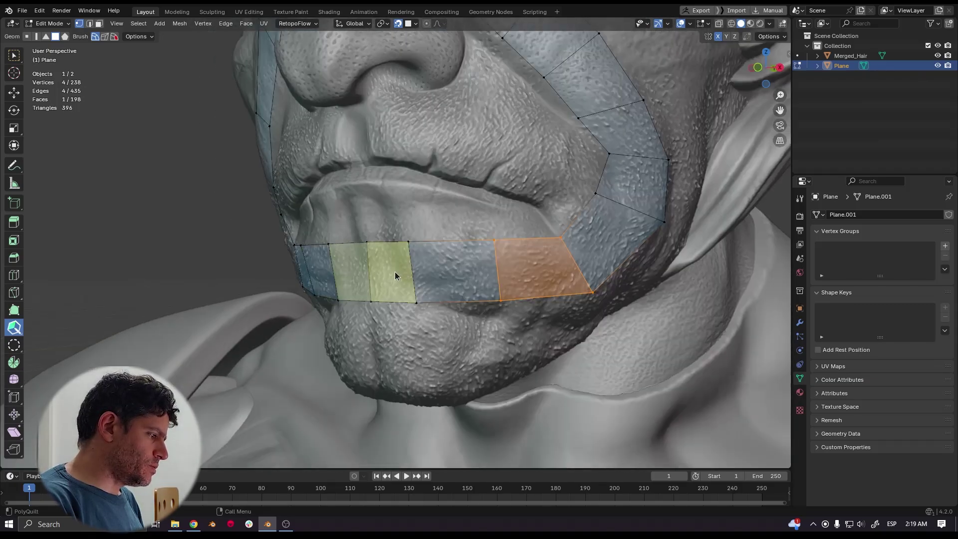
- Lower the chin strip's middle faces and edges below the lower lip and even out the quad spacing
drag(394, 271, 398, 291)
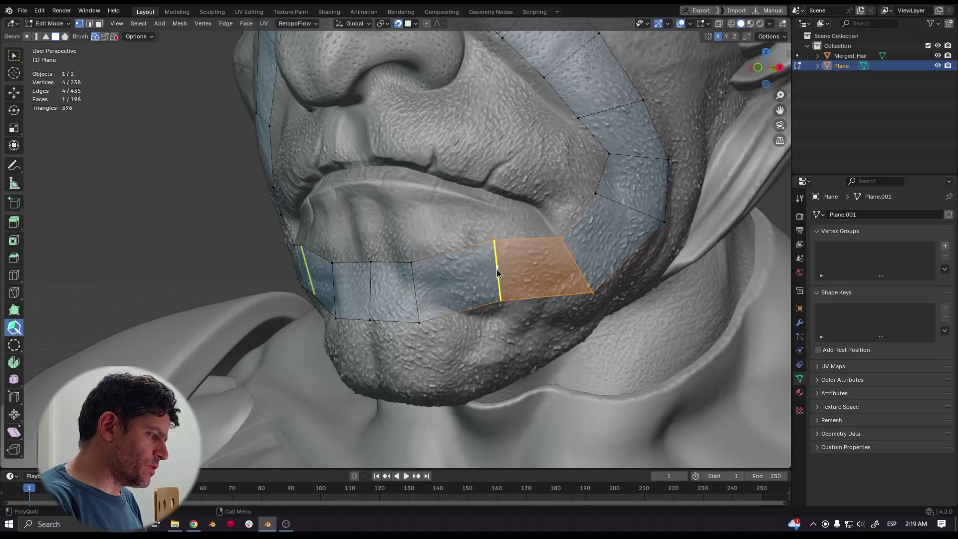
drag(496, 268, 496, 285)
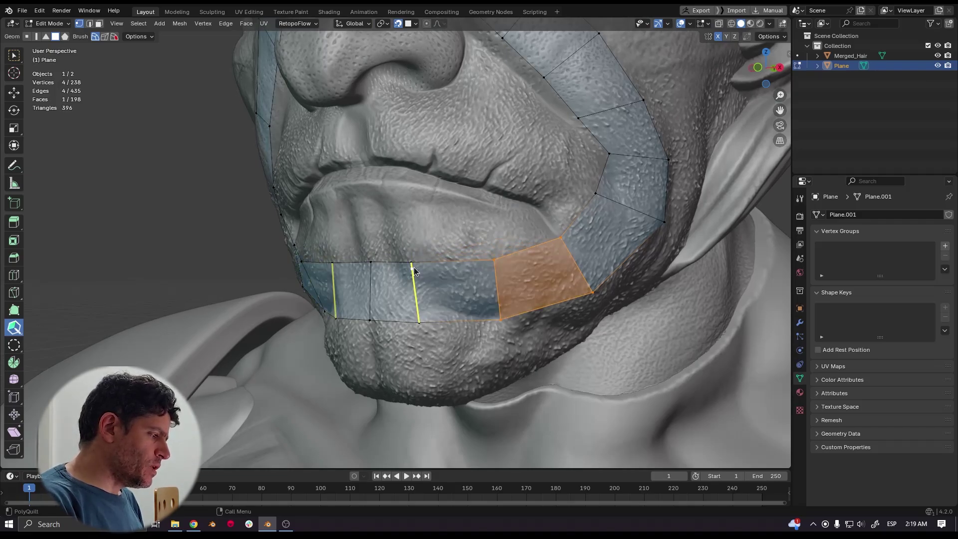
drag(410, 262, 459, 287)
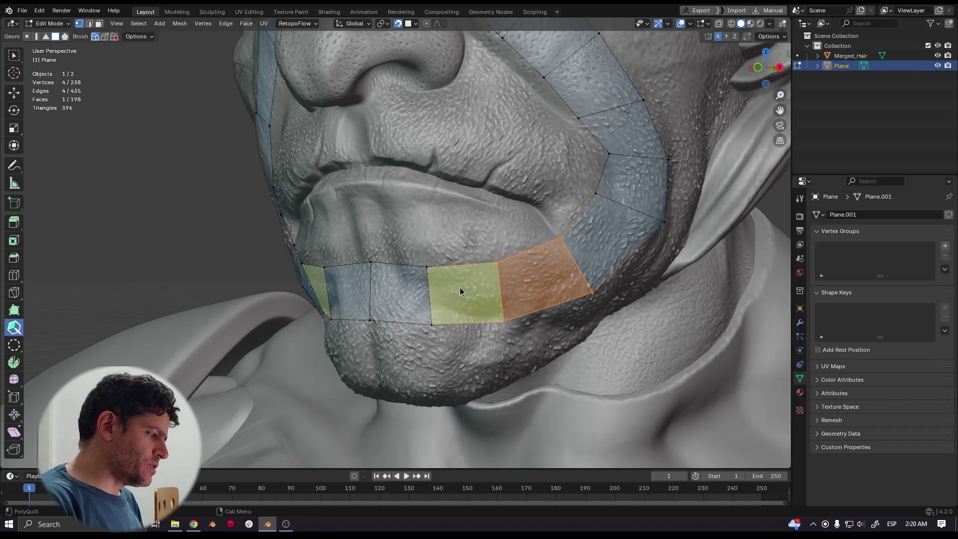
scroll(458, 287, down, 5)
scroll(445, 265, up, 4)
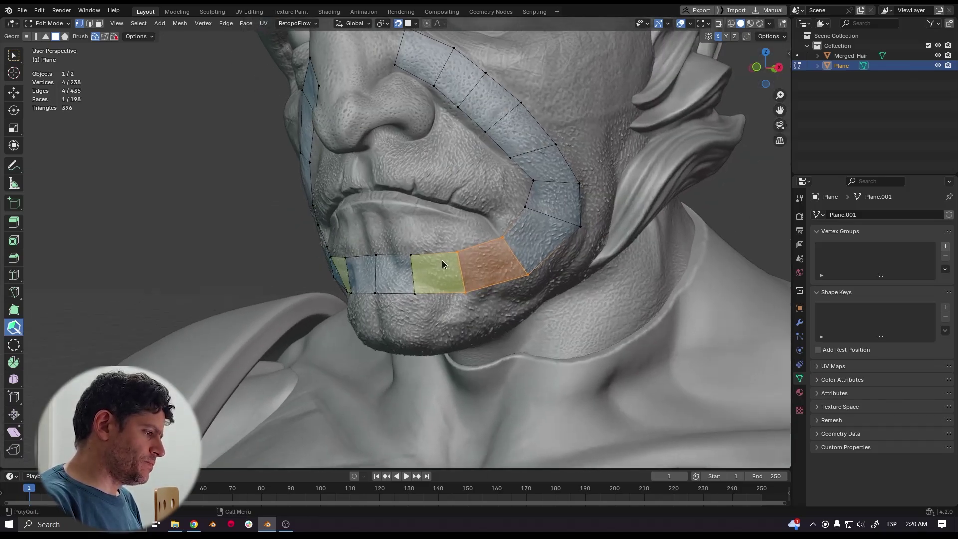
- Reposition the cheek strip's inner and outer vertices beside the mouth corner so the strip curves more tightly around it
scroll(486, 242, down, 3)
middle_drag(479, 253, 443, 253)
scroll(443, 253, up, 3)
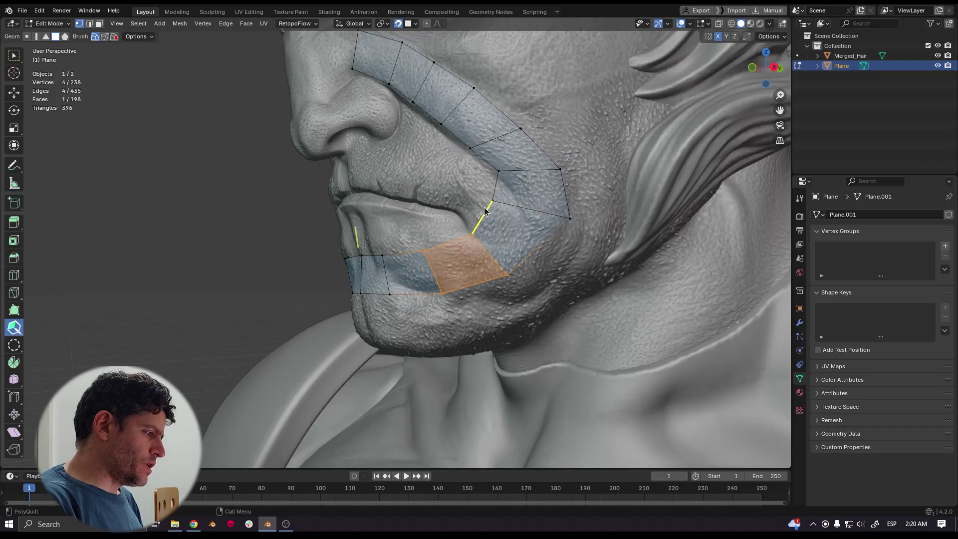
drag(491, 202, 488, 209)
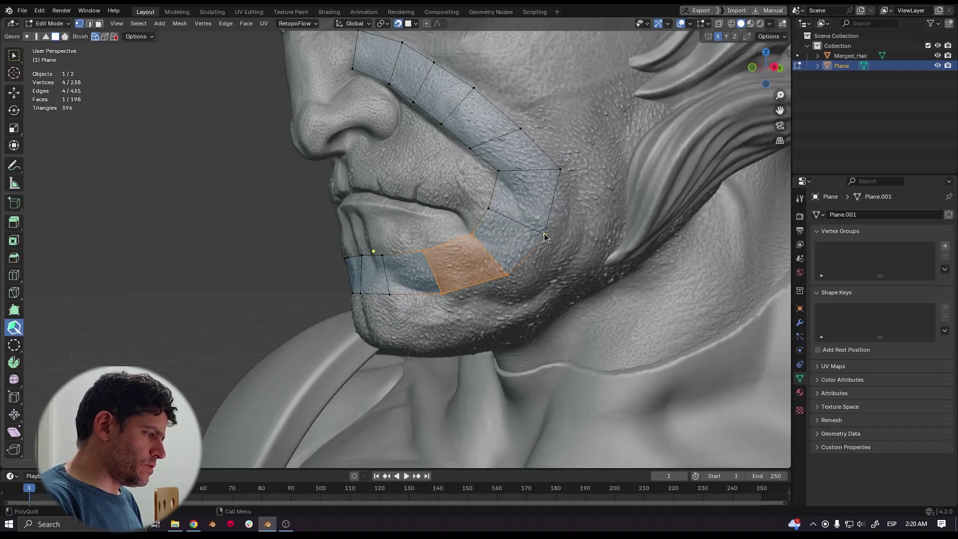
drag(561, 171, 548, 202)
drag(499, 171, 548, 185)
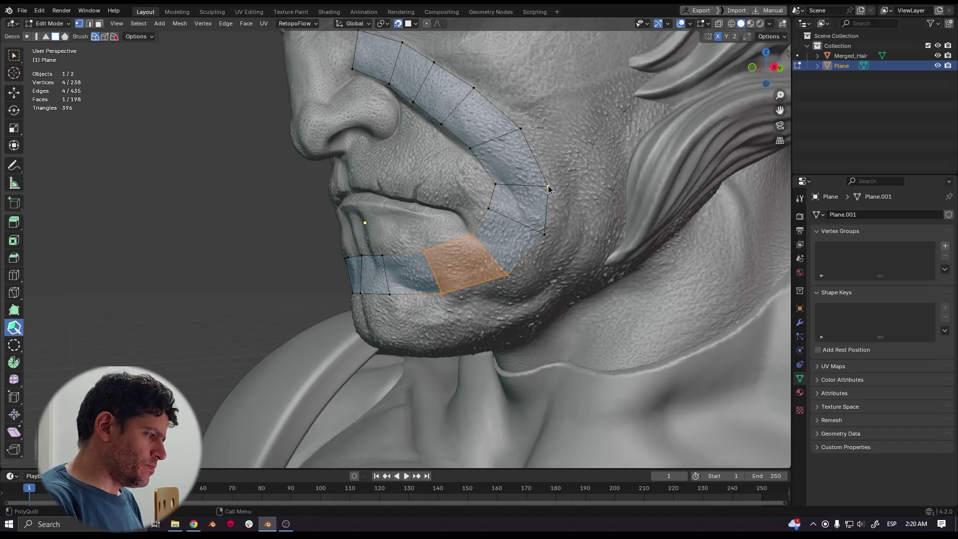
drag(487, 207, 489, 213)
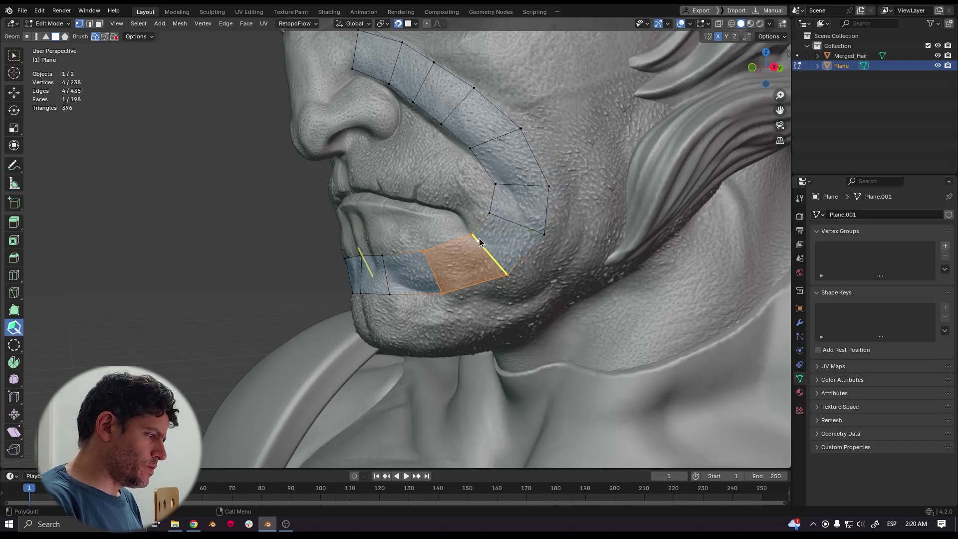
- Extrude the chin strip's upper edges up to the lower lip line with mirrored quads
scroll(540, 239, down, 5)
mouse_move(480, 240)
middle_down()
mouse_move(540, 238)
mouse_move(494, 234)
middle_up()
scroll(494, 235, up, 5)
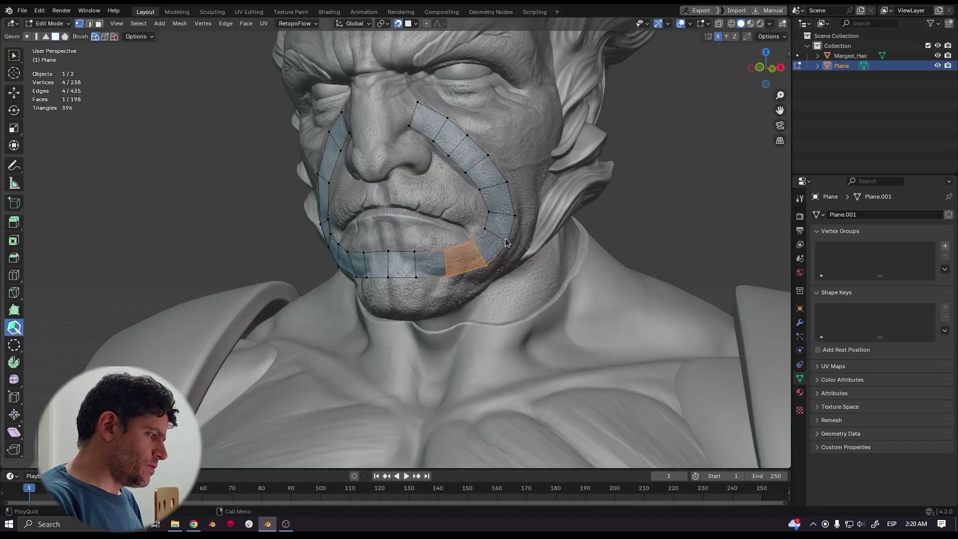
scroll(464, 220, up, 2)
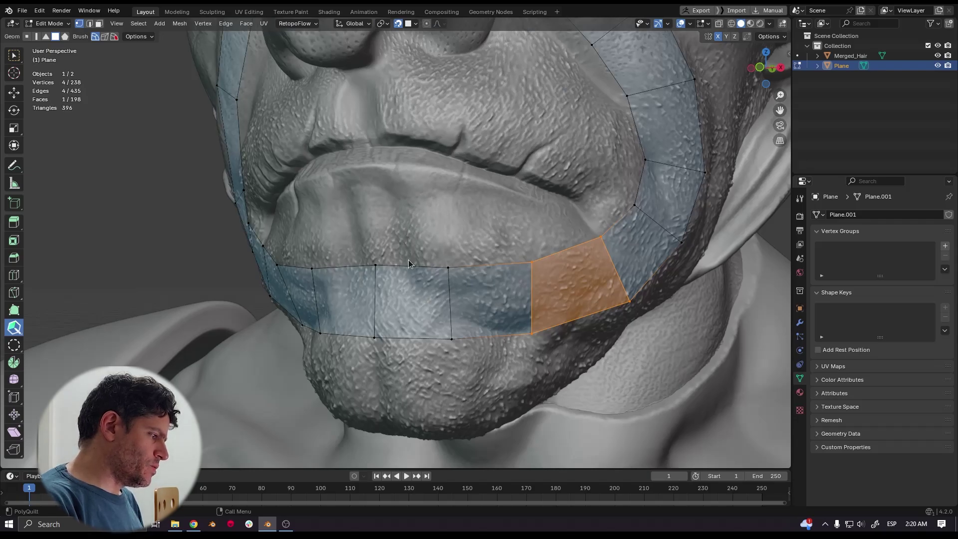
drag(406, 265, 394, 169)
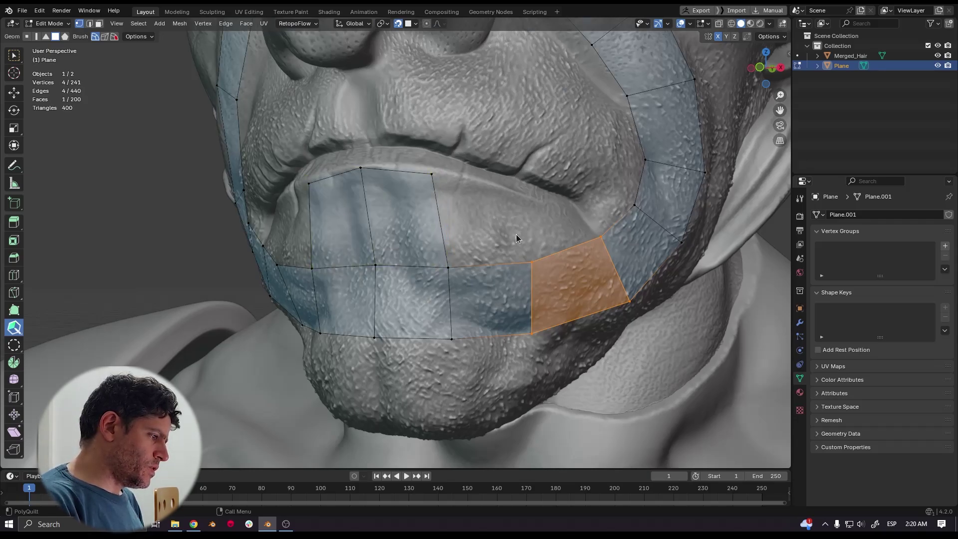
drag(490, 264, 516, 198)
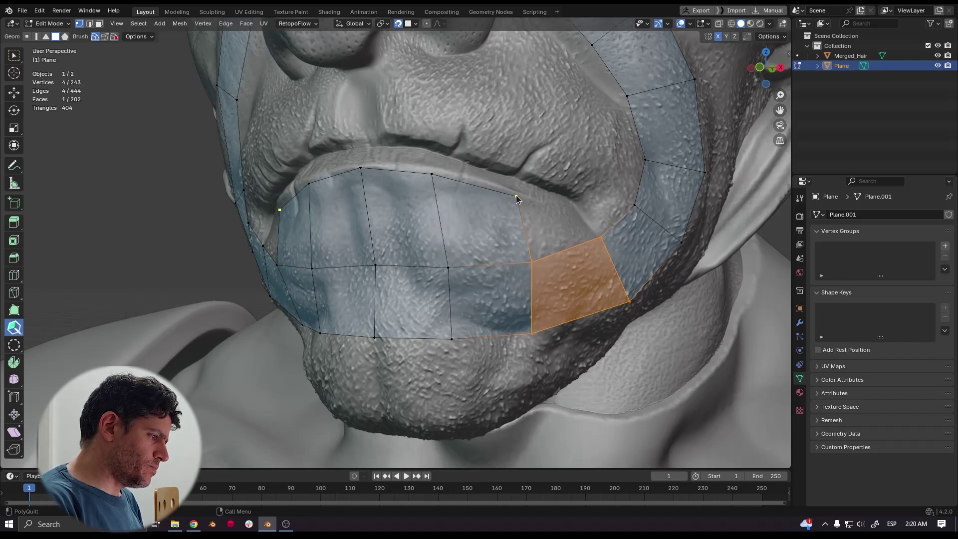
- Fill the gap beside the lower lip with quads and extrude the cheek strip's inner edges toward the mouth corner
middle_drag(524, 227, 479, 216)
click(479, 216)
click(582, 229)
drag(630, 175, 568, 161)
shift+middle_drag(568, 162, 576, 204)
drag(624, 157, 558, 165)
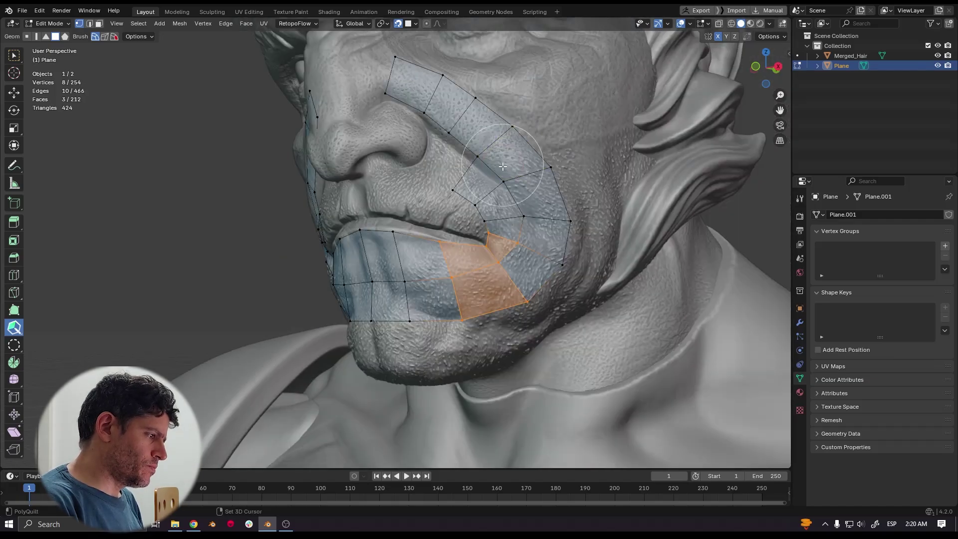
middle_drag(499, 209, 518, 191)
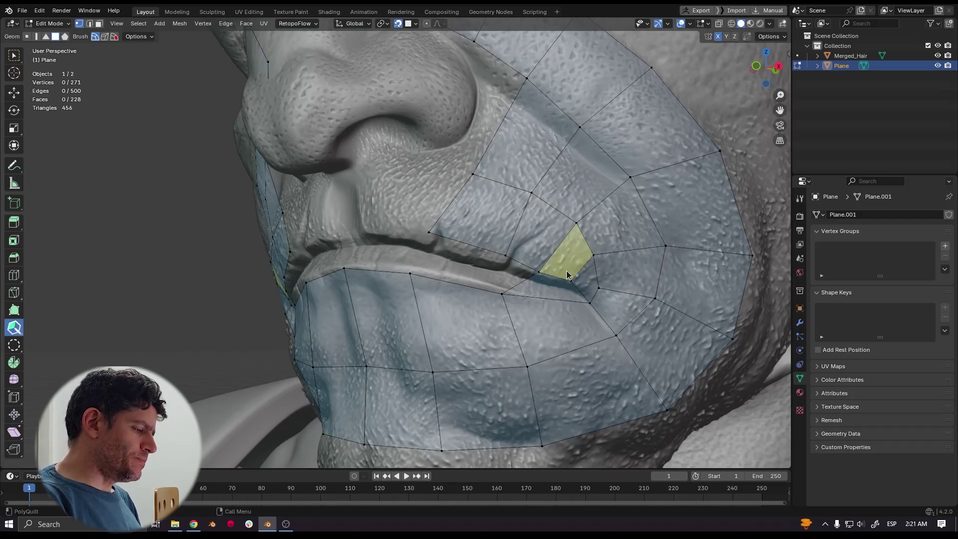
- Try moving the upper lip vertices near the mouth corner, and undo the recent changes
drag(505, 256, 485, 247)
drag(539, 272, 540, 269)
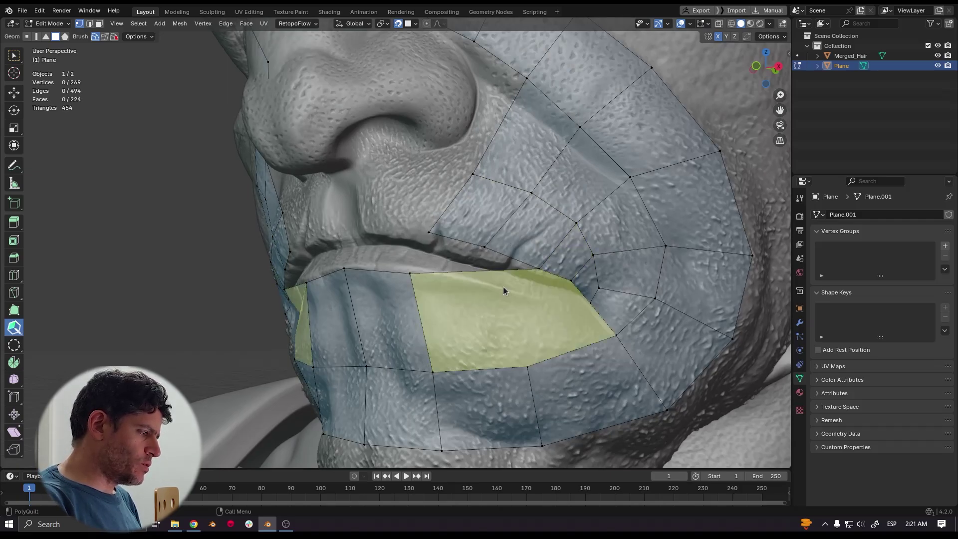
key(ctrl+z)
key(ctrl+z)
key(ctrl+z)
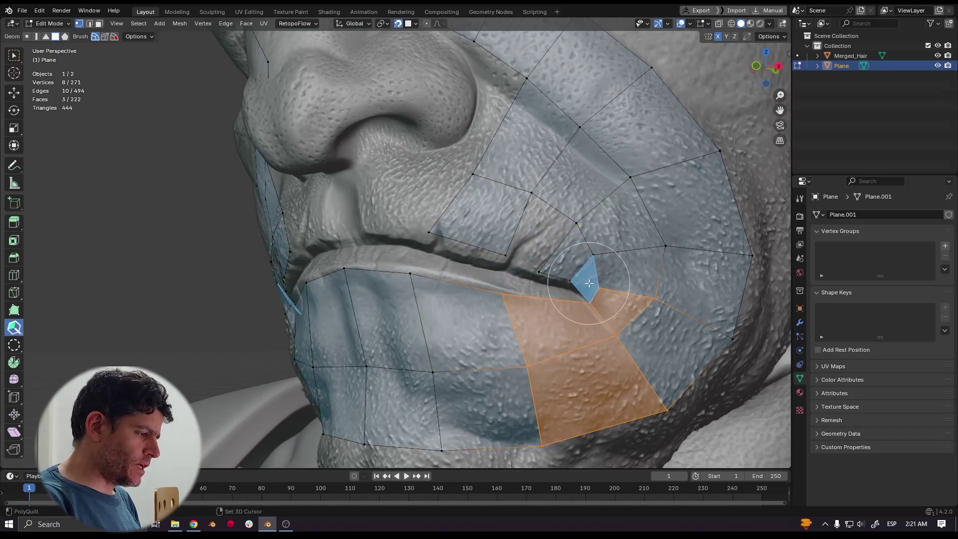
- Fill the gaps at the mouth corner and above the upper lip with quads, and clear the selection
click(588, 283)
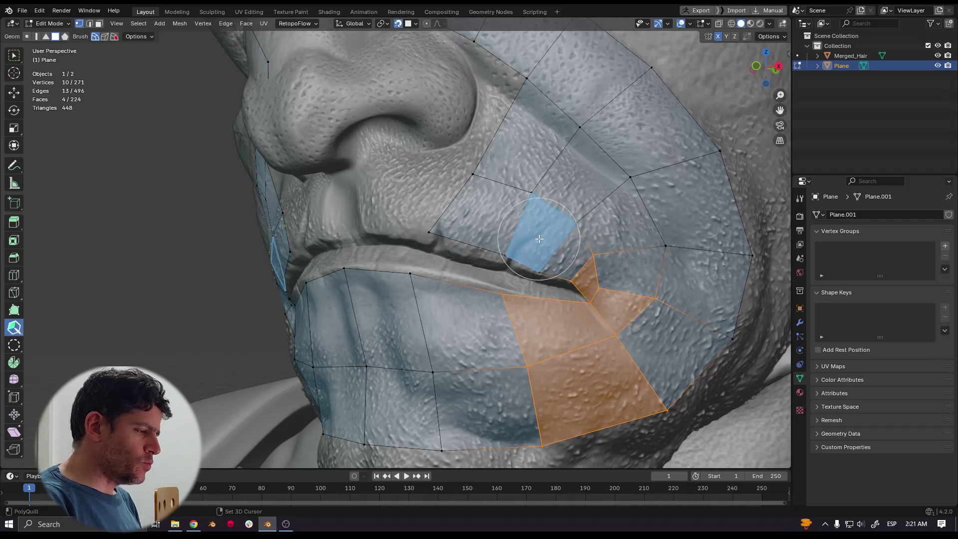
click(546, 238)
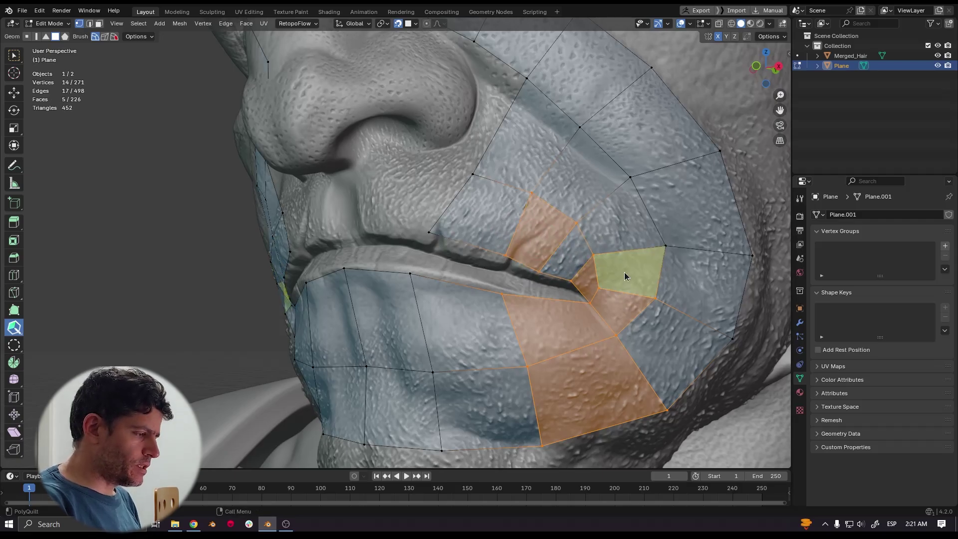
key(alt+a)
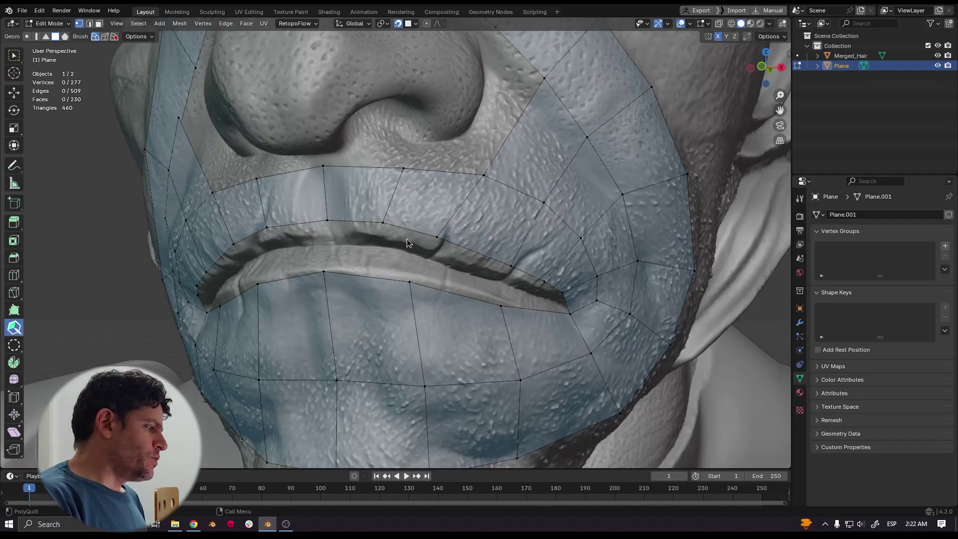
- Remove the extra vertical edge above the upper lip and move the neighbouring upper vertex inward below the nostril
click(398, 191)
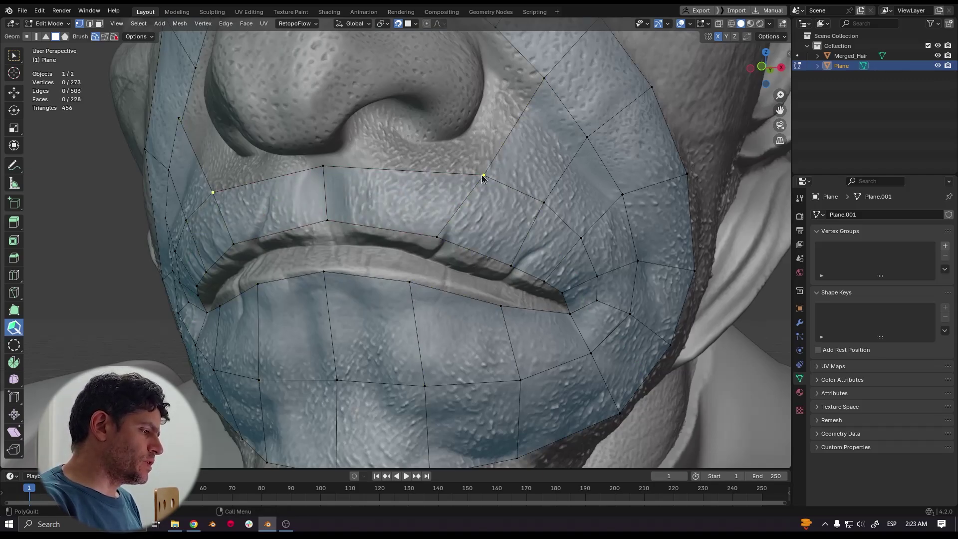
drag(483, 175, 439, 171)
- Insert an edge loop along the middle of the face ring that surrounds the nose and mouth
scroll(462, 244, down, 7)
scroll(463, 244, up, 1)
middle_drag(463, 244, 459, 144)
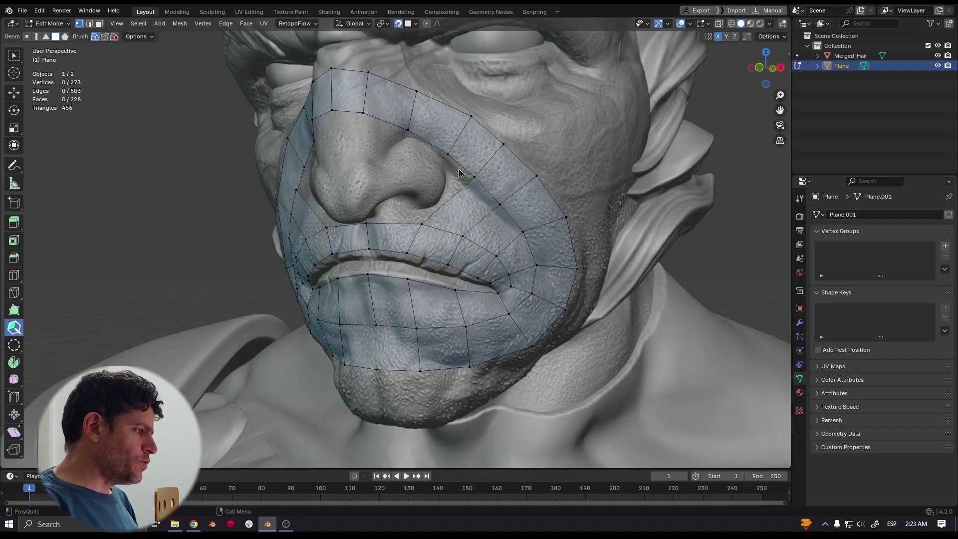
click(460, 139)
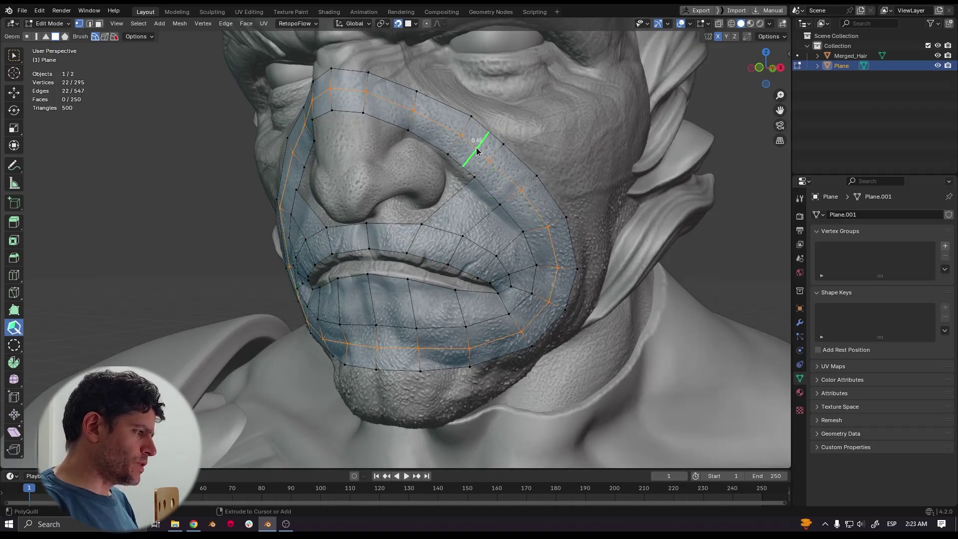
scroll(476, 150, up, 5)
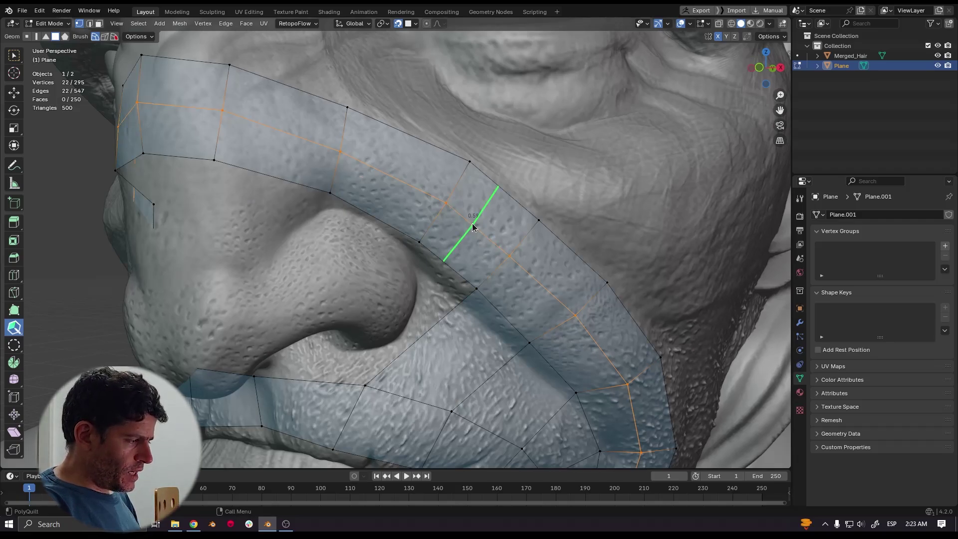
- Remove the new edge loop from the middle of the ring around the nose and mouth
click(446, 205)
scroll(448, 213, down, 5)
scroll(442, 234, up, 6)
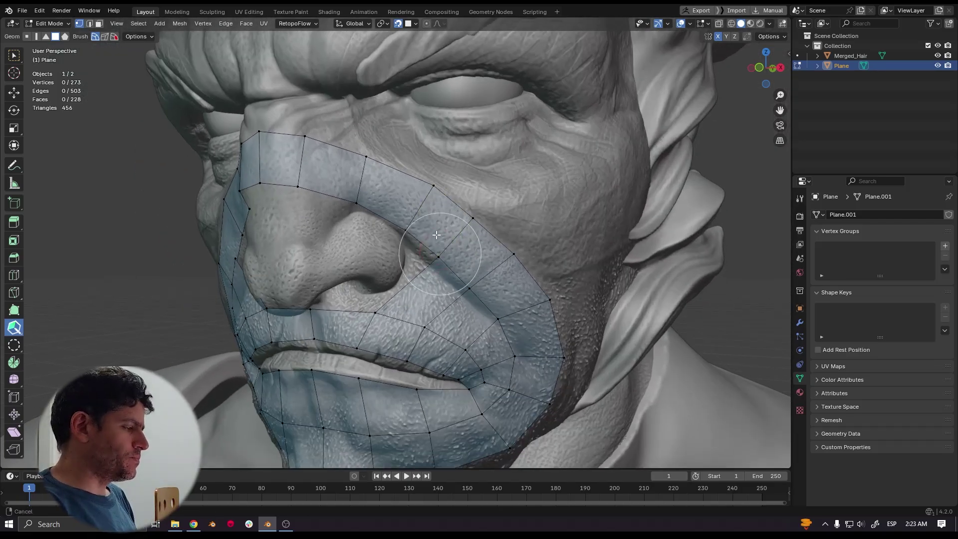
scroll(437, 234, up, 4)
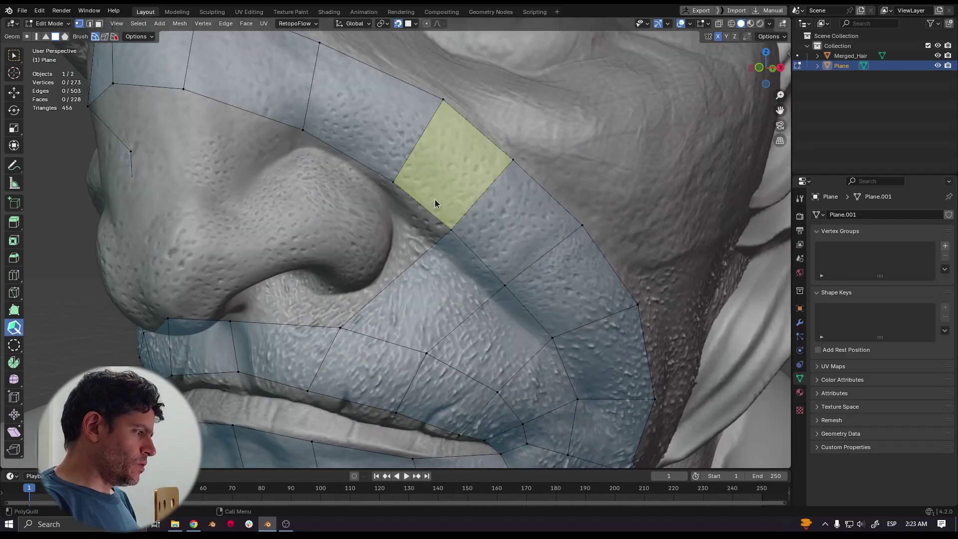
- Undo the edge loop's removal and remove the loop from the ring once more
key(ctrl+z)
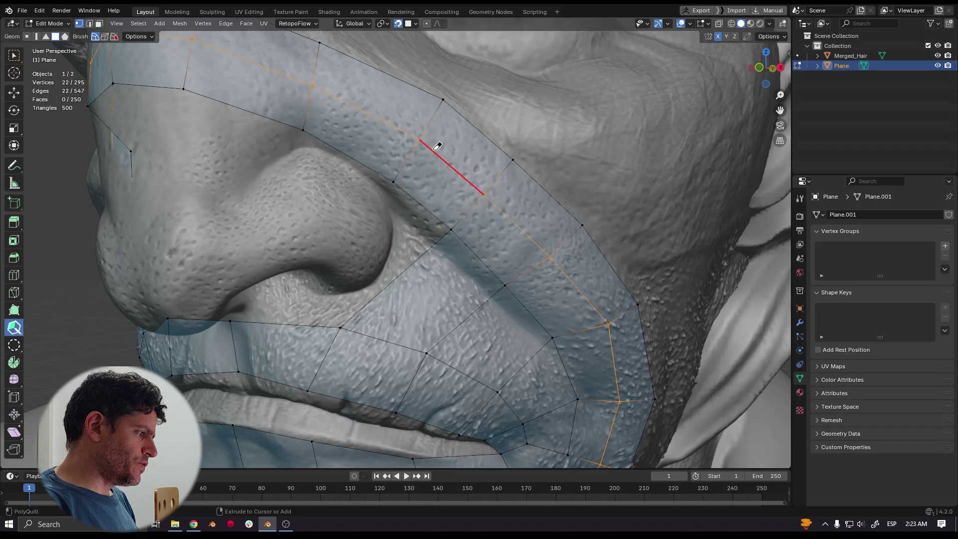
click(440, 144)
scroll(457, 200, down, 5)
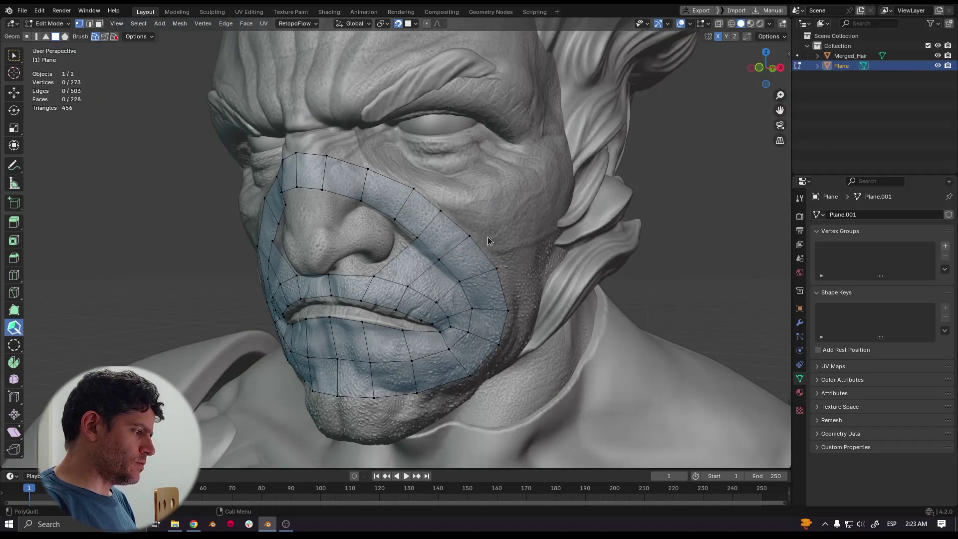
- Insert three parallel edge loops along the face ring that runs around the nose and mouth
scroll(417, 238, up, 2)
scroll(417, 220, up, 3)
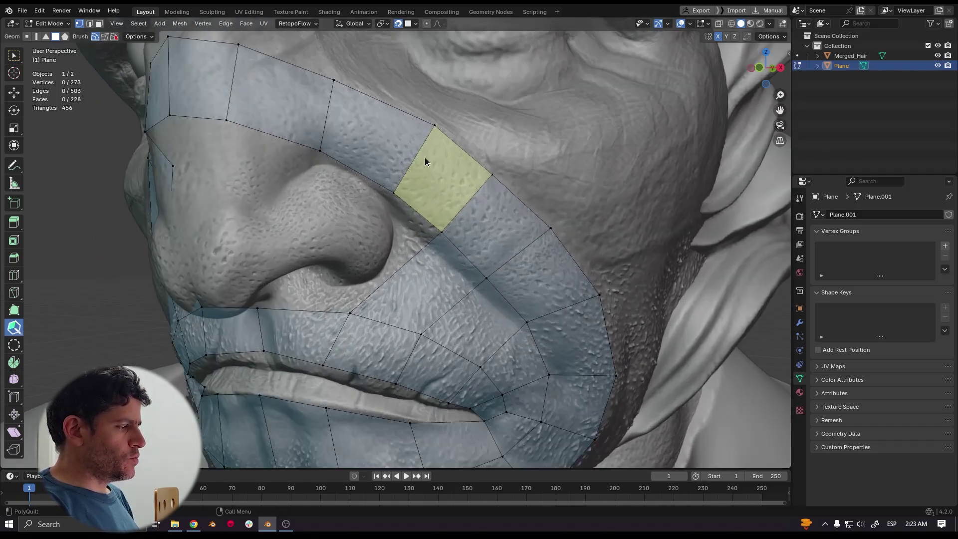
click(424, 147)
click(414, 163)
click(404, 176)
scroll(420, 173, up, 2)
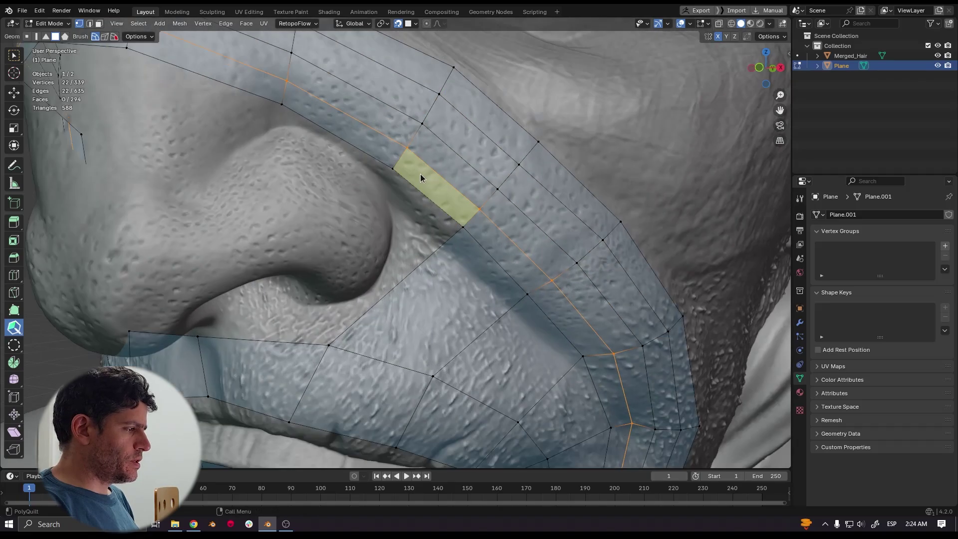
- Remove the three new edge loops from the ring around the nose and mouth
shift+middle_drag(442, 134, 415, 234)
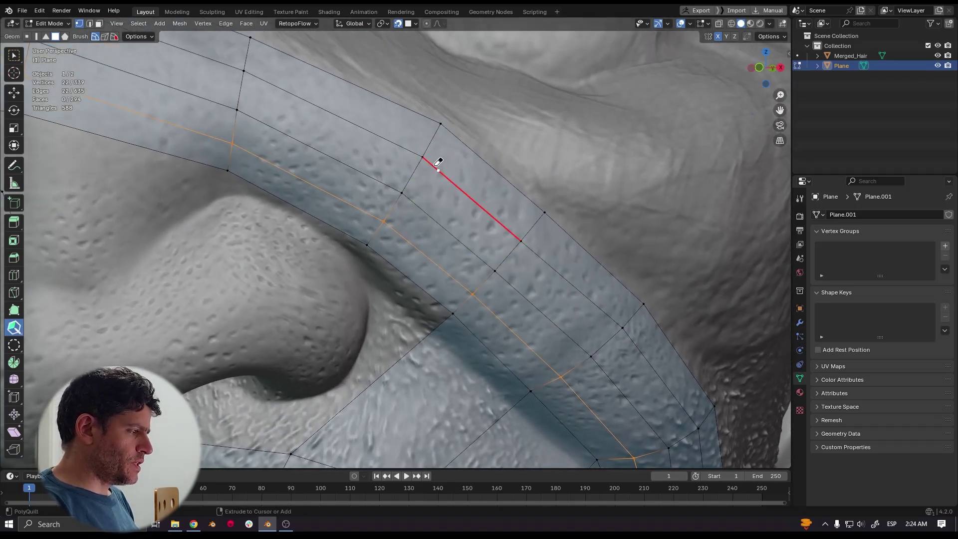
shift+click(438, 162)
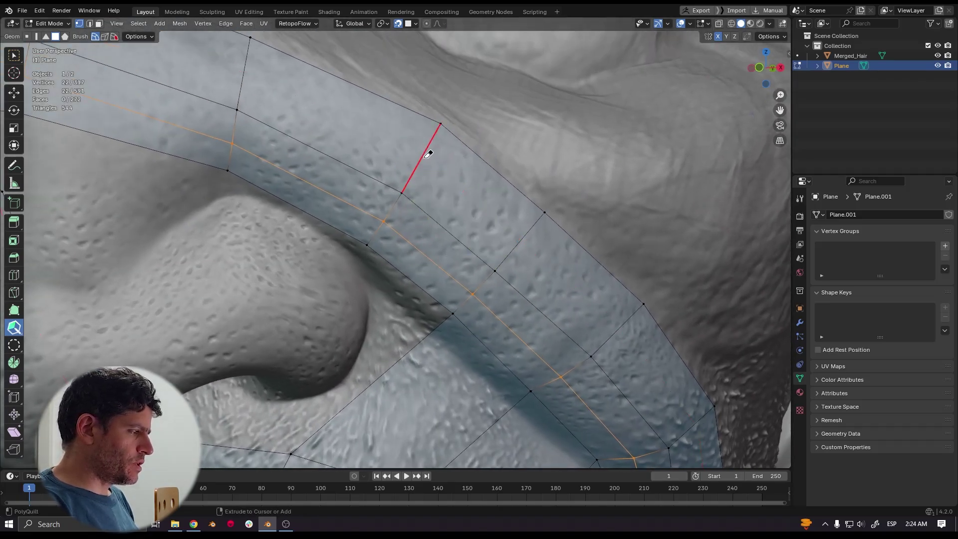
shift+click(405, 190)
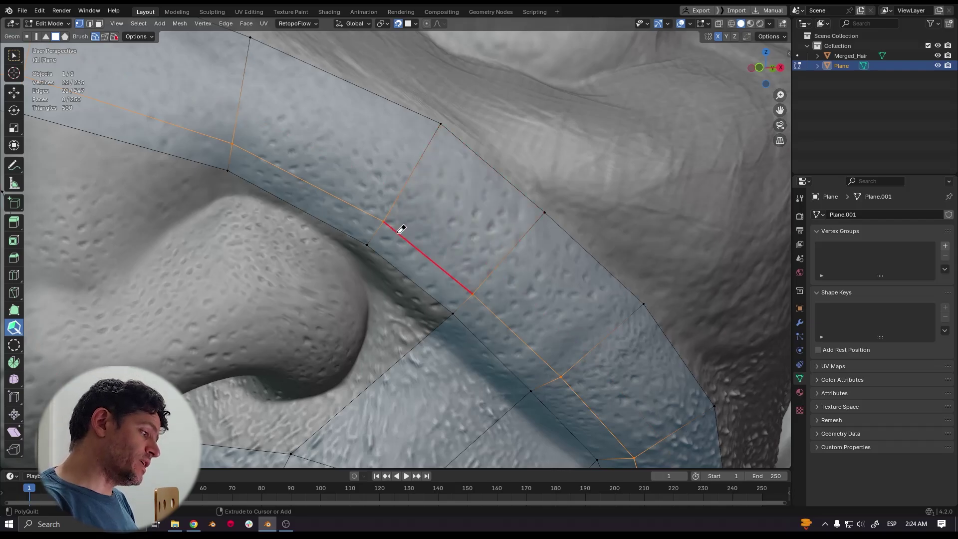
shift+click(385, 218)
scroll(394, 230, down, 6)
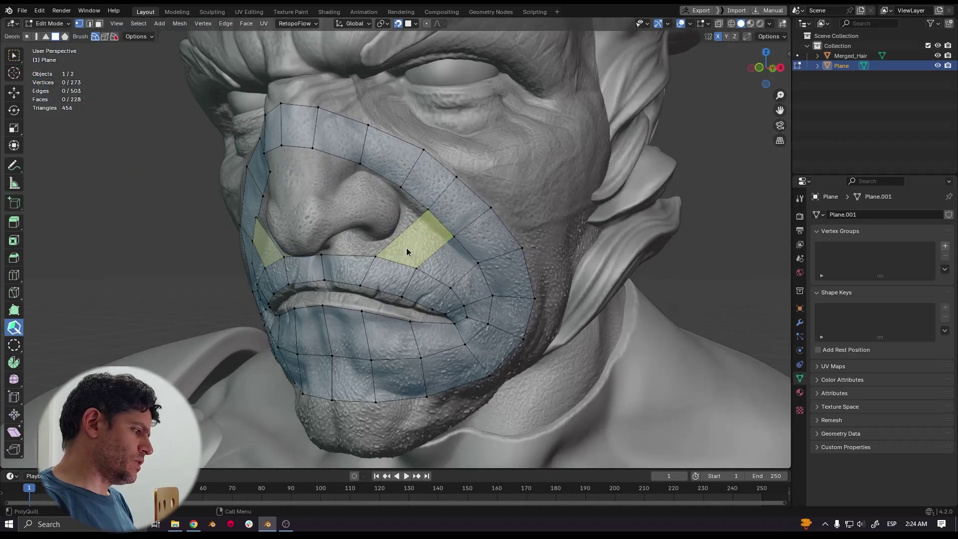
- Examine the retopology around the mouth and nose from the front, both up close and against the whole character
shift+middle_drag(406, 248, 417, 211)
scroll(417, 211, up, 2)
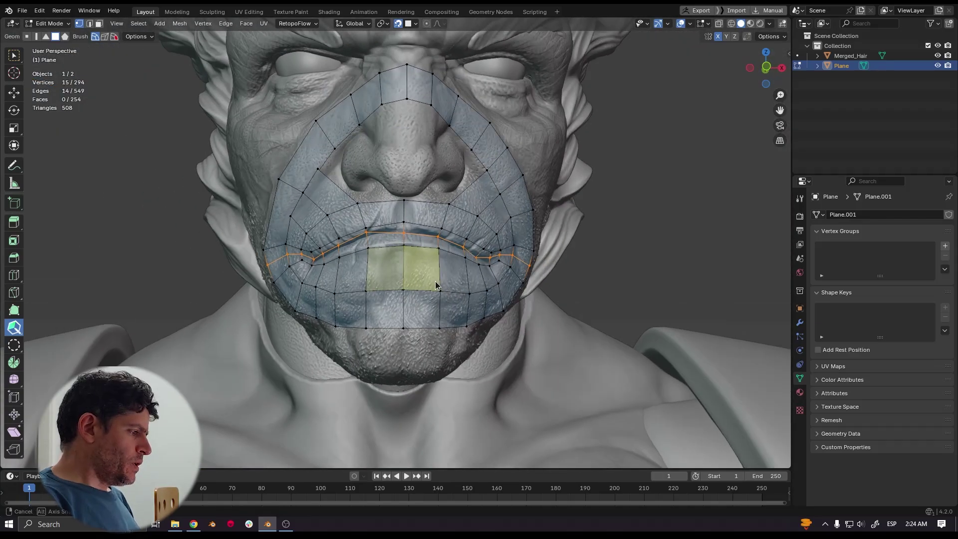
middle_drag(435, 281, 429, 259)
scroll(429, 258, up, 4)
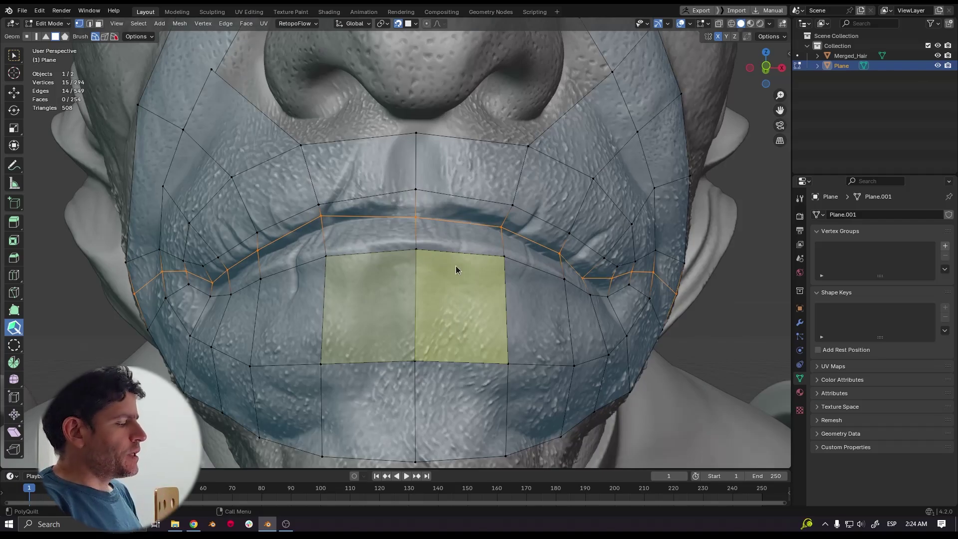
scroll(420, 249, down, 2)
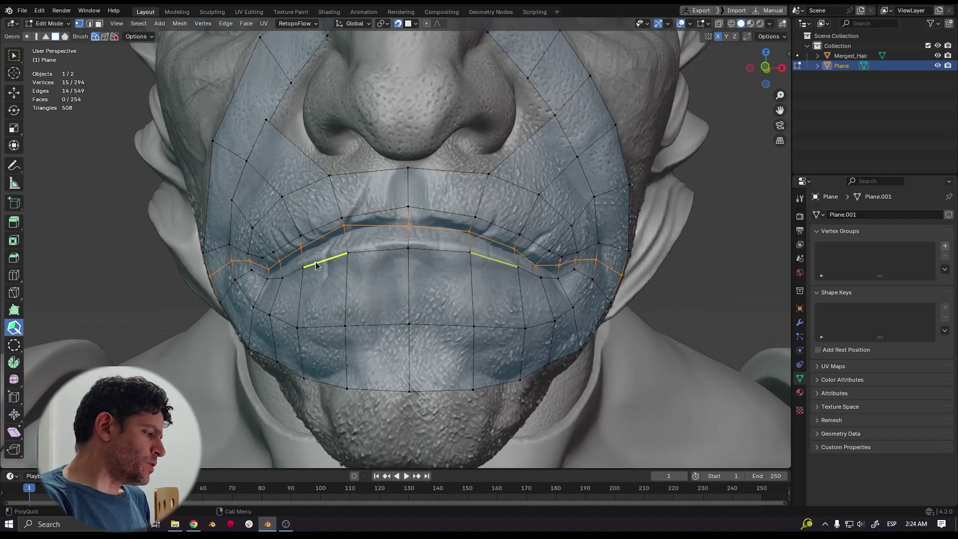
scroll(494, 240, down, 5)
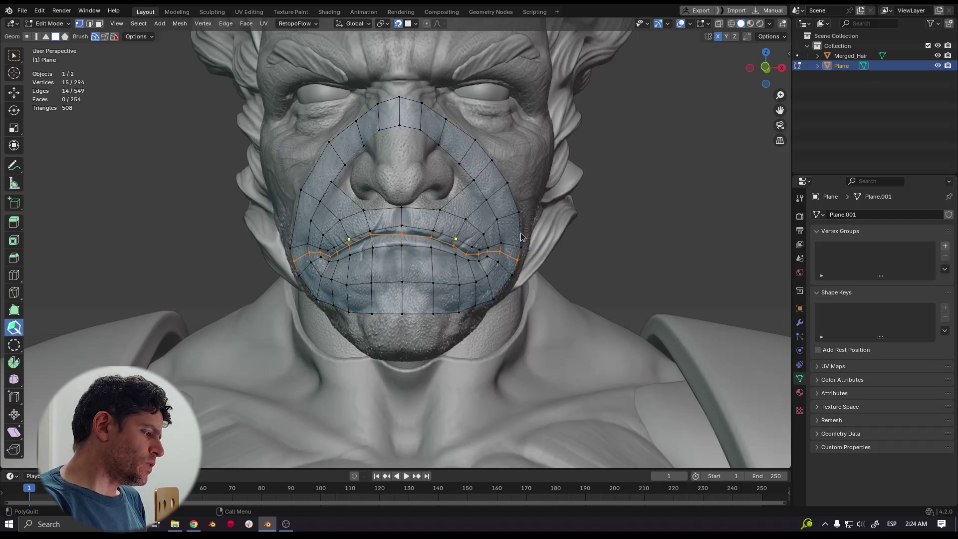
scroll(466, 235, up, 5)
scroll(487, 240, down, 3)
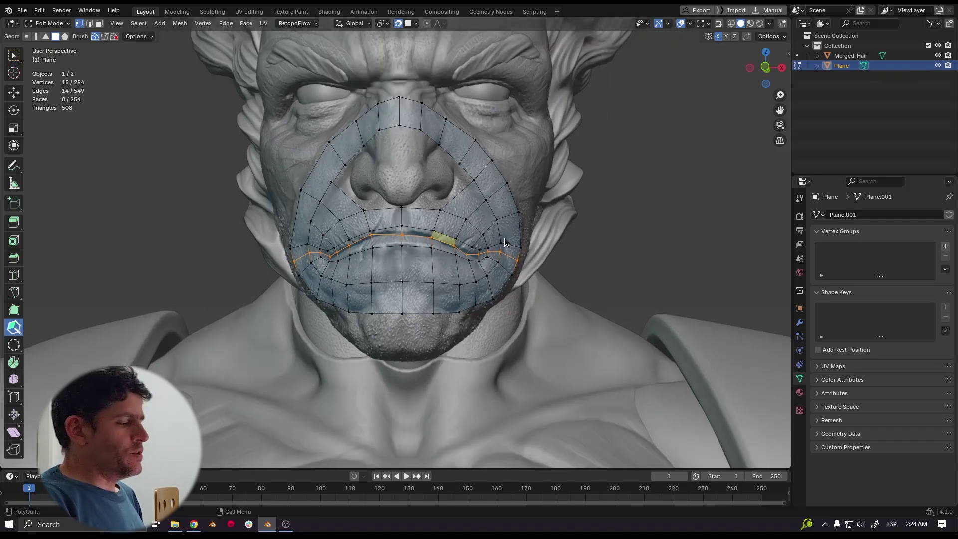
scroll(504, 240, down, 6)
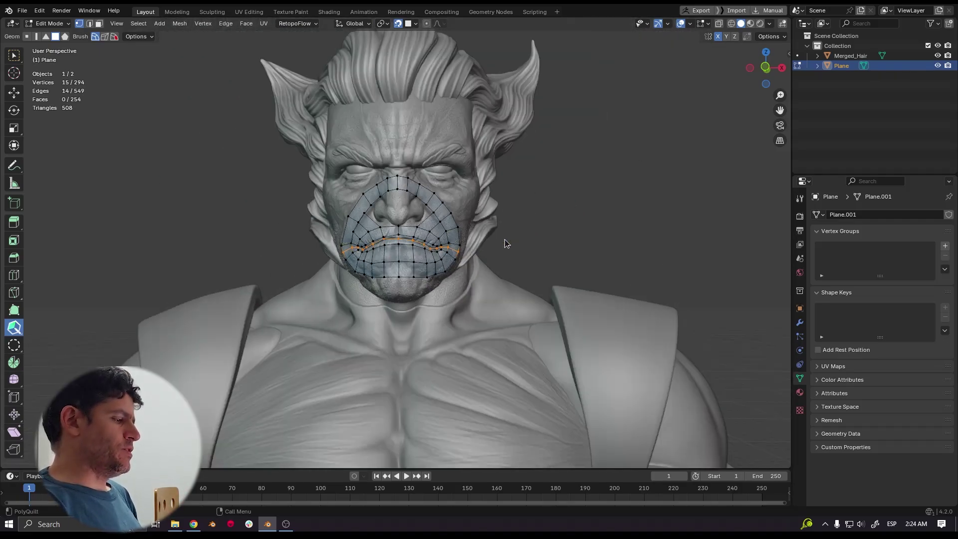
scroll(458, 305, up, 10)
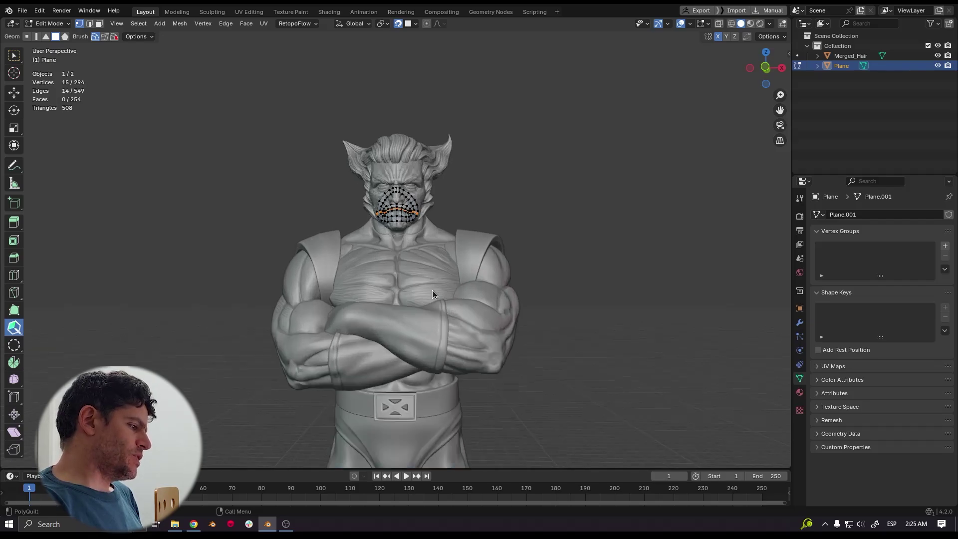
scroll(449, 280, up, 4)
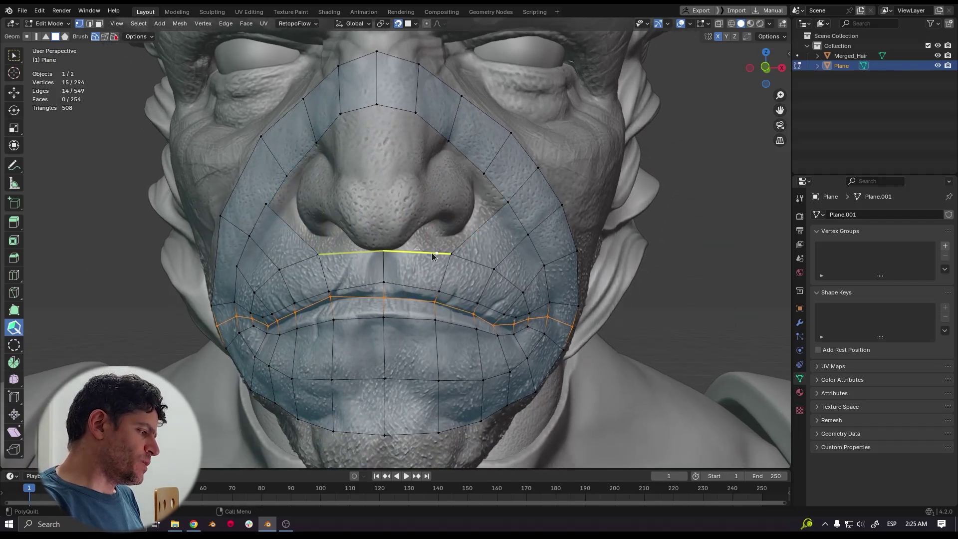
- Select the entire retopology mesh and symmetrize it
key(a)
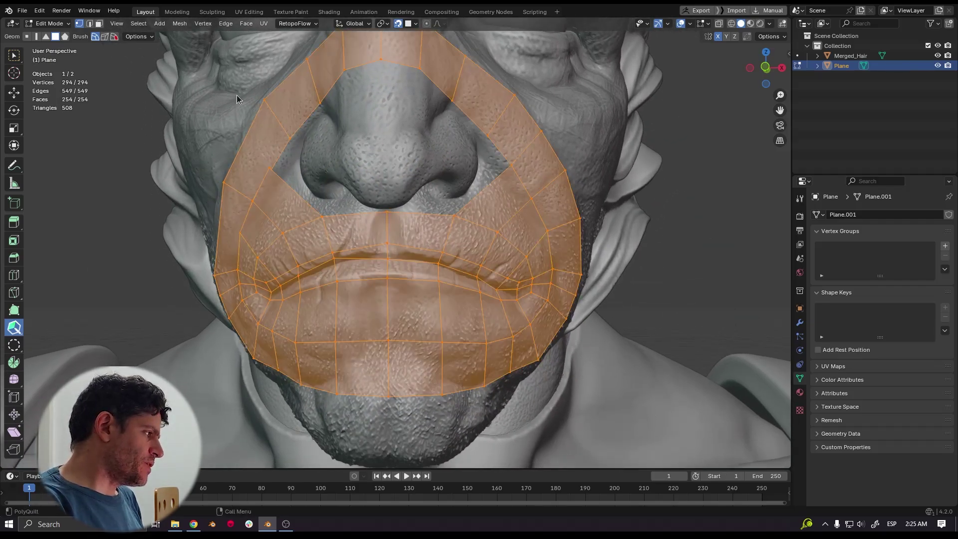
click(179, 23)
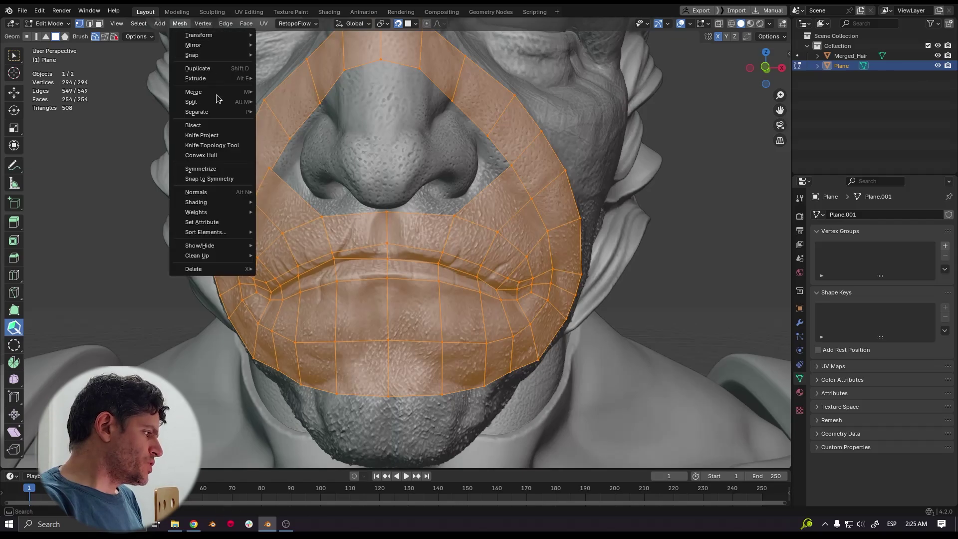
click(220, 169)
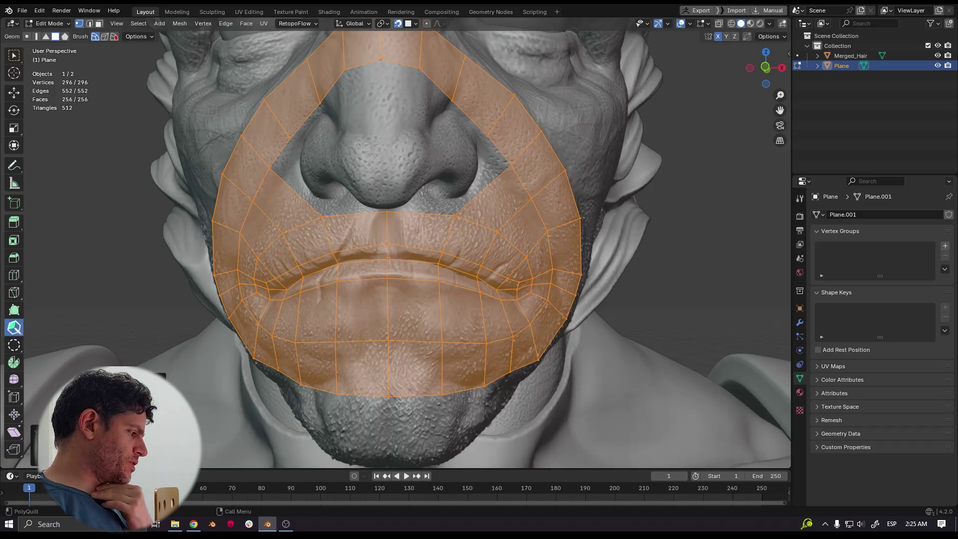
- Extend the mirrored quad strip on the nostril wing forward across the nose tip
scroll(456, 269, down, 4)
middle_drag(456, 269, 428, 258)
scroll(442, 216, up, 4)
scroll(443, 218, up, 5)
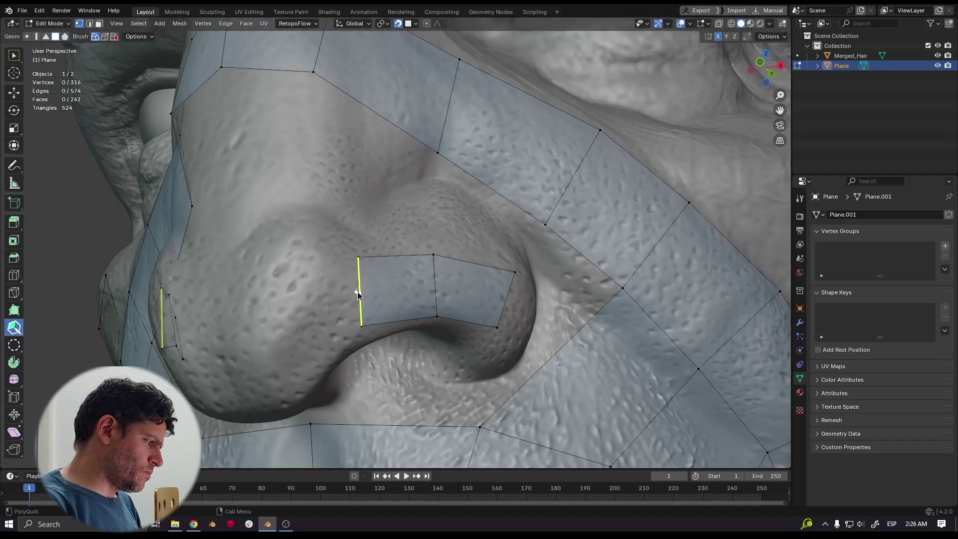
drag(357, 291, 222, 337)
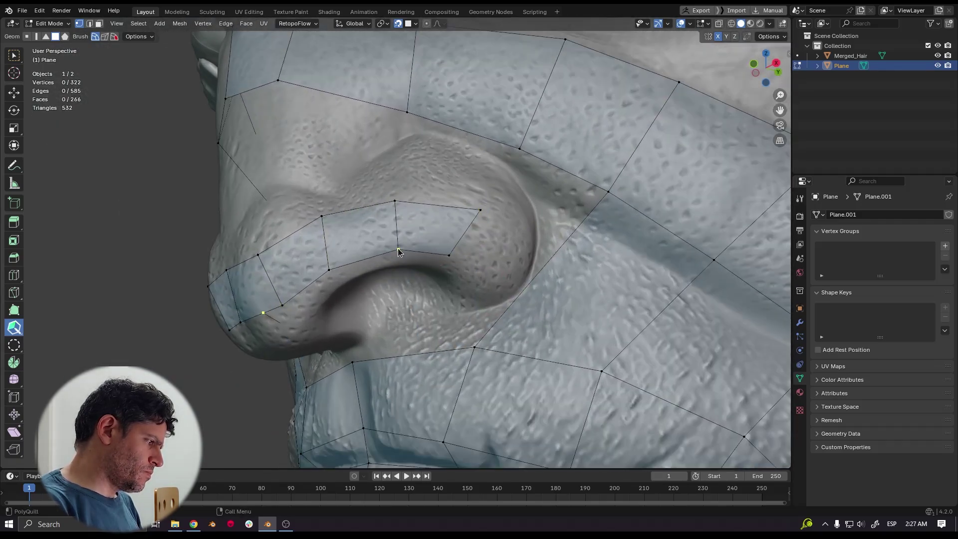
click(496, 284)
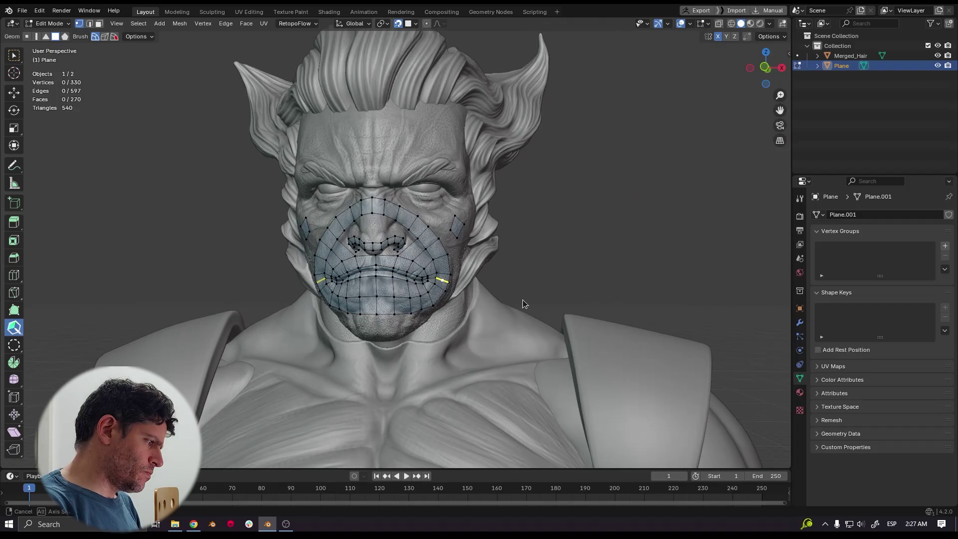
- Look through the PolyQuilt tool variants, such as Poly and Extrude, with the whole character in view
scroll(522, 300, down, 5)
drag(13, 327, 72, 188)
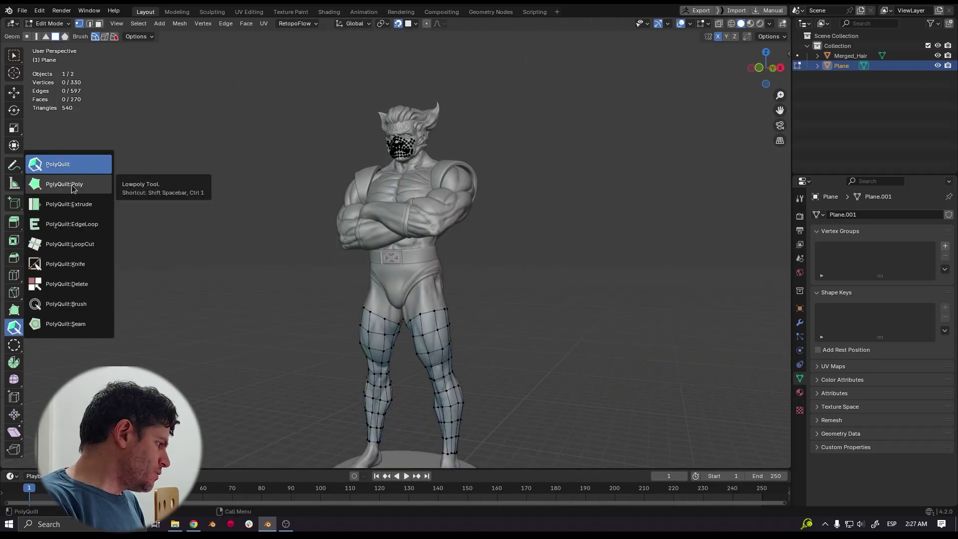
click(53, 205)
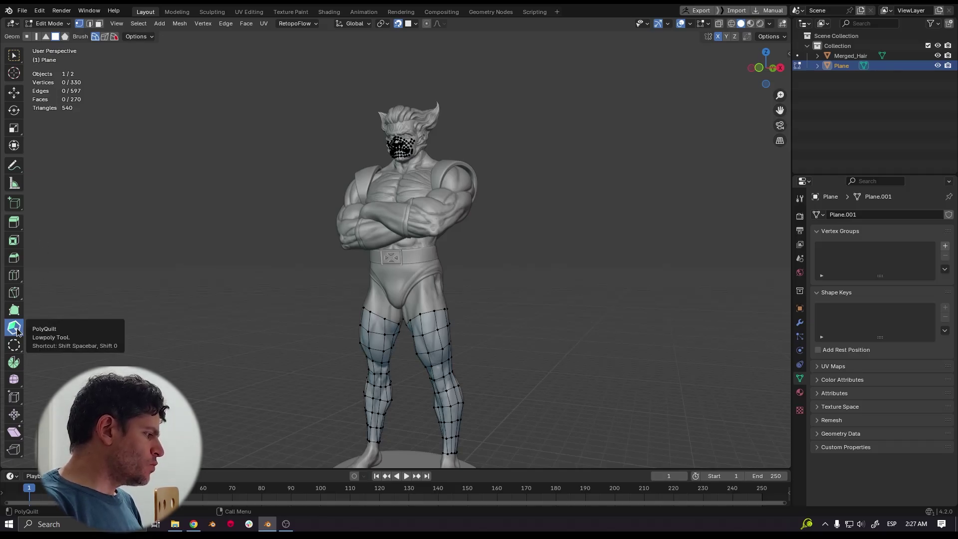
- Select a vertex at the front of the thigh mesh's open upper border
scroll(372, 223, up, 8)
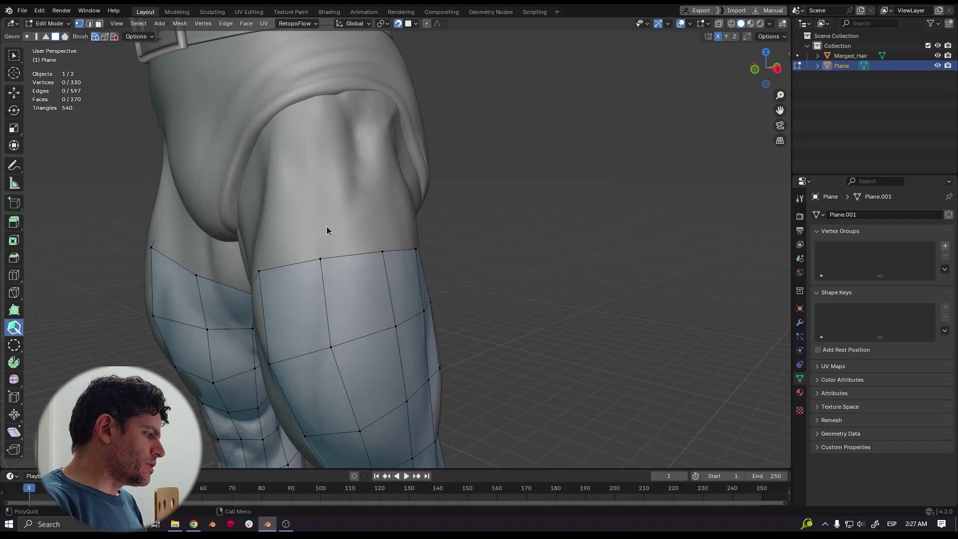
click(350, 230)
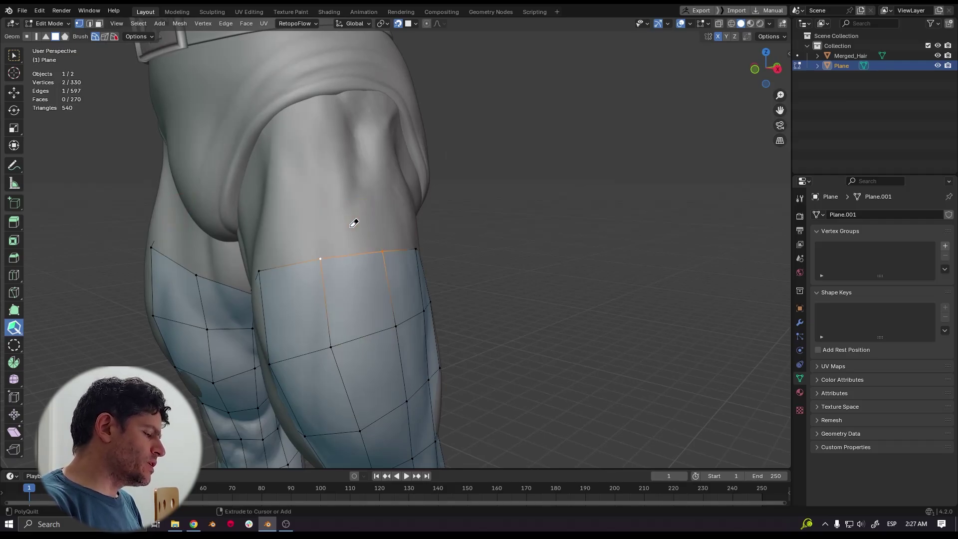
shift+drag(368, 339, 362, 380)
scroll(368, 359, down, 4)
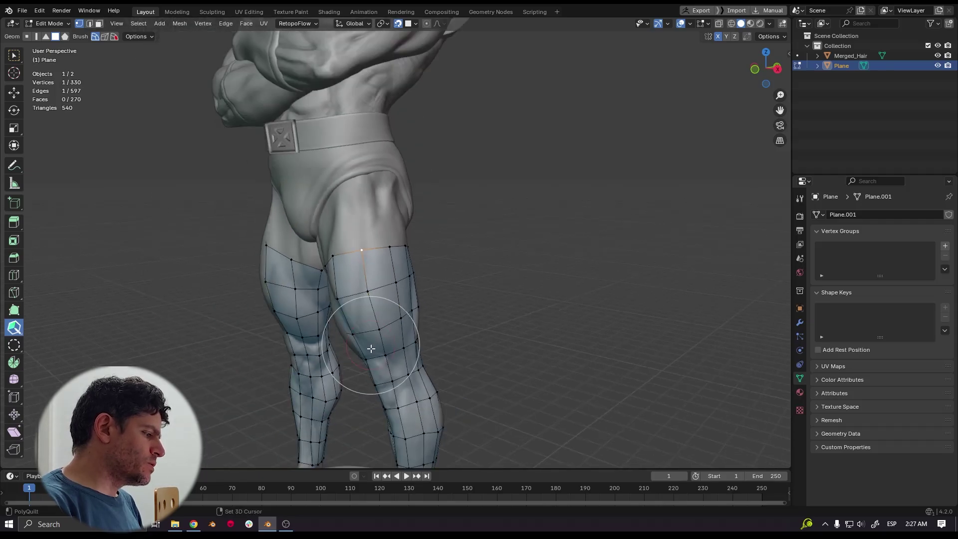
- Insert a horizontal edge loop around the middle of both thighs
mouse_move(372, 347)
shift+middle_down()
mouse_move(363, 298)
mouse_move(369, 285)
mouse_move(394, 298)
shift+middle_up()
scroll(384, 299, up, 4)
ctrl+click(343, 291)
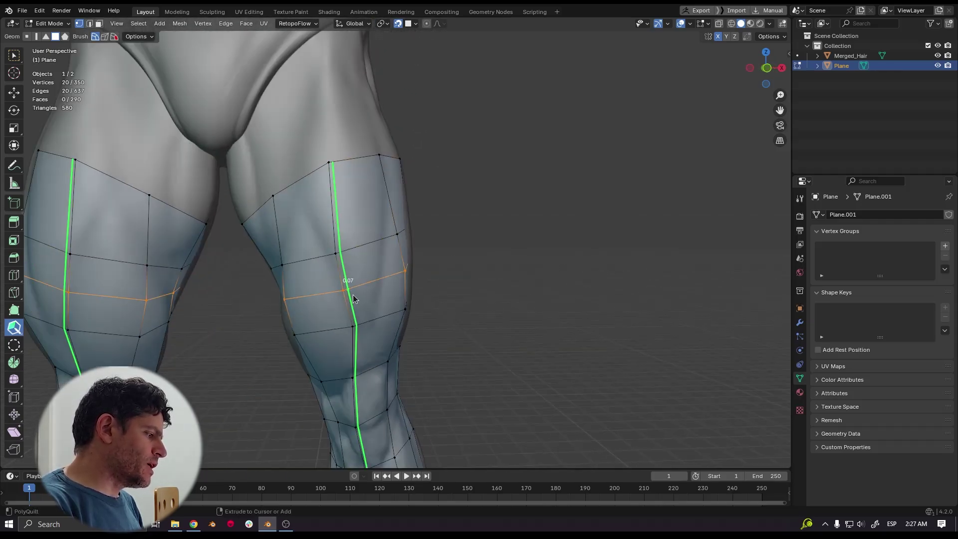
- Remove the new horizontal edge loop from both thighs
shift+middle_drag(344, 328, 417, 294)
scroll(418, 293, up, 3)
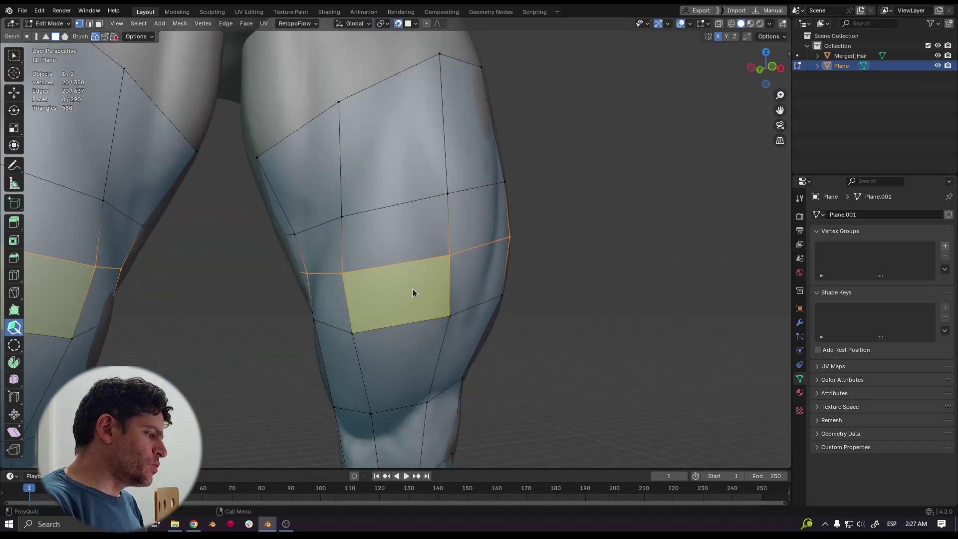
drag(362, 269, 346, 272)
ctrl+click(349, 270)
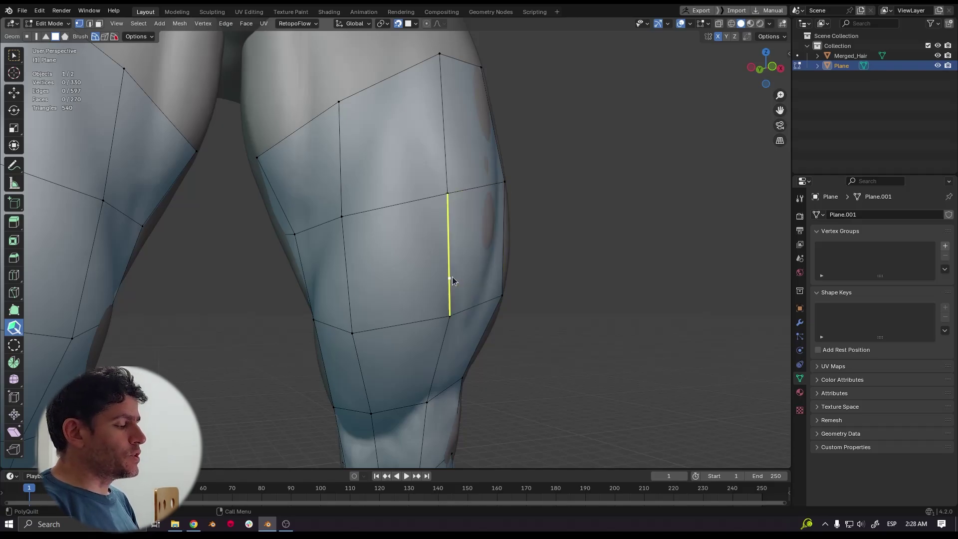
scroll(452, 277, down, 2)
scroll(396, 253, up, 2)
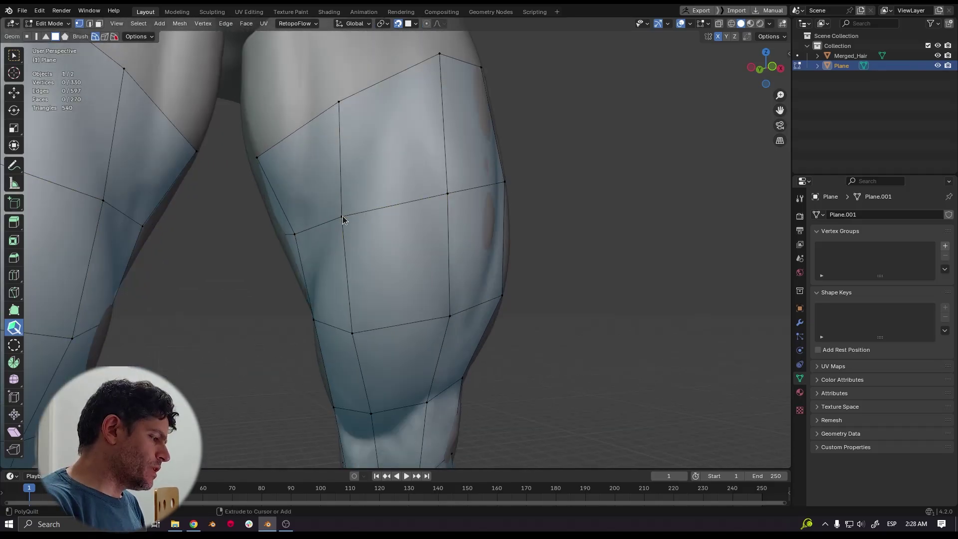
- Switch to PolyQuilt:LoopCut and cut several horizontal loops and one lengthwise loop into the mirrored leg meshes
scroll(402, 254, down, 5)
click(20, 331)
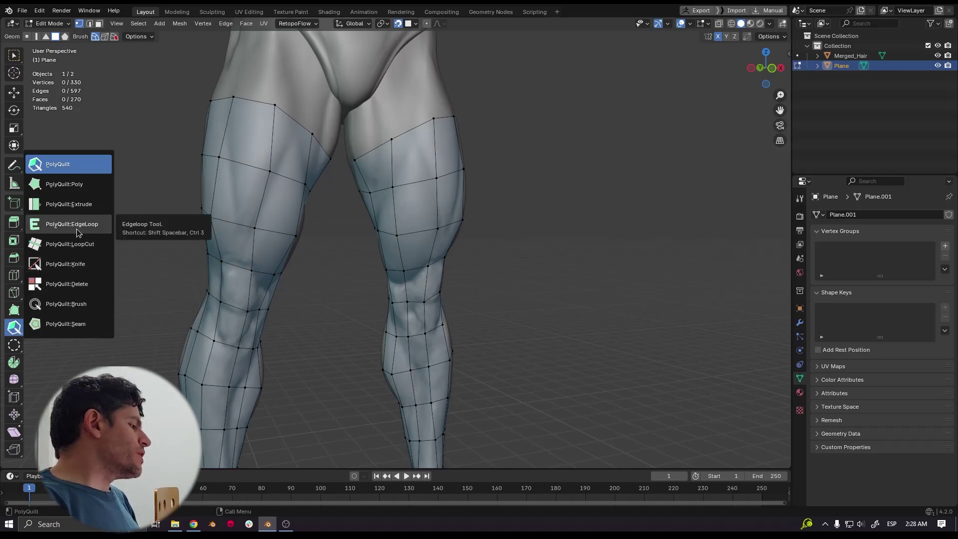
click(70, 246)
click(393, 211)
click(392, 164)
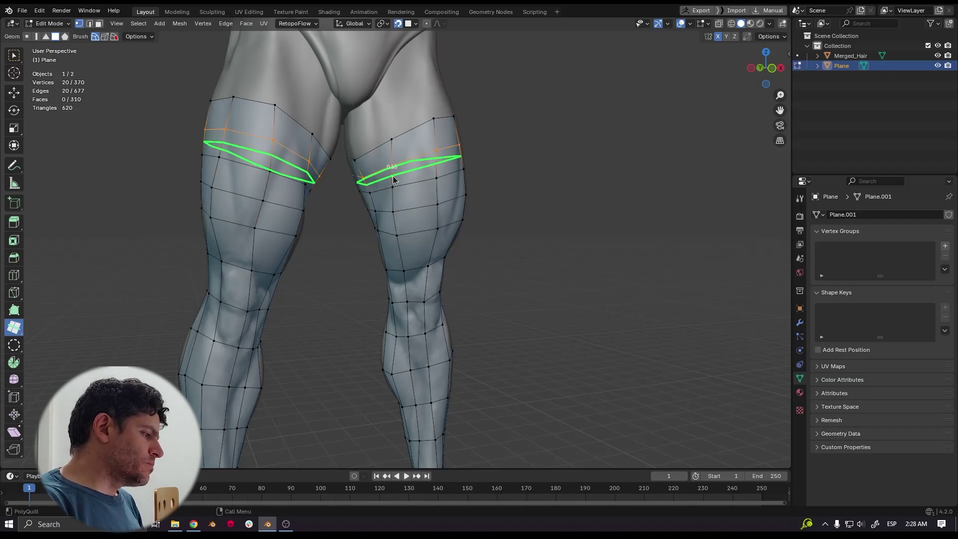
click(401, 248)
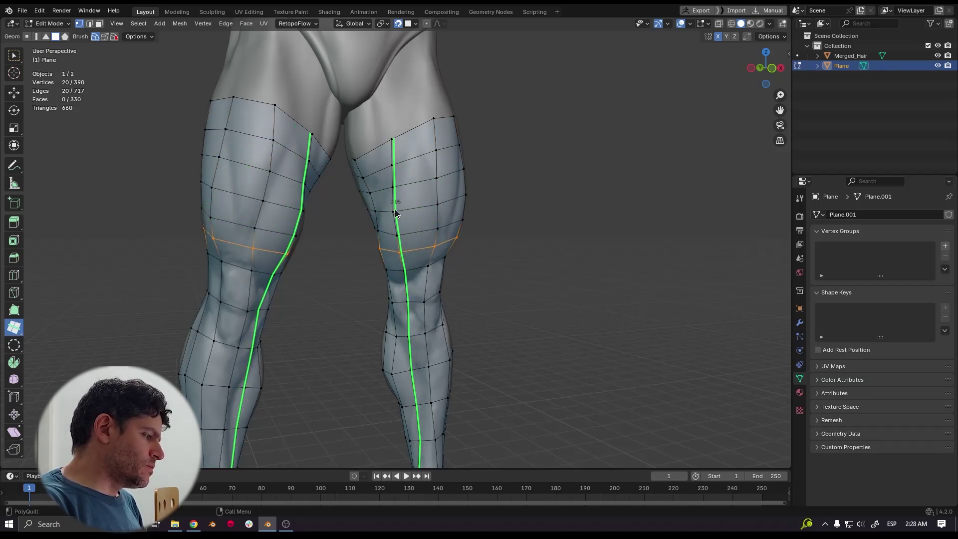
click(425, 204)
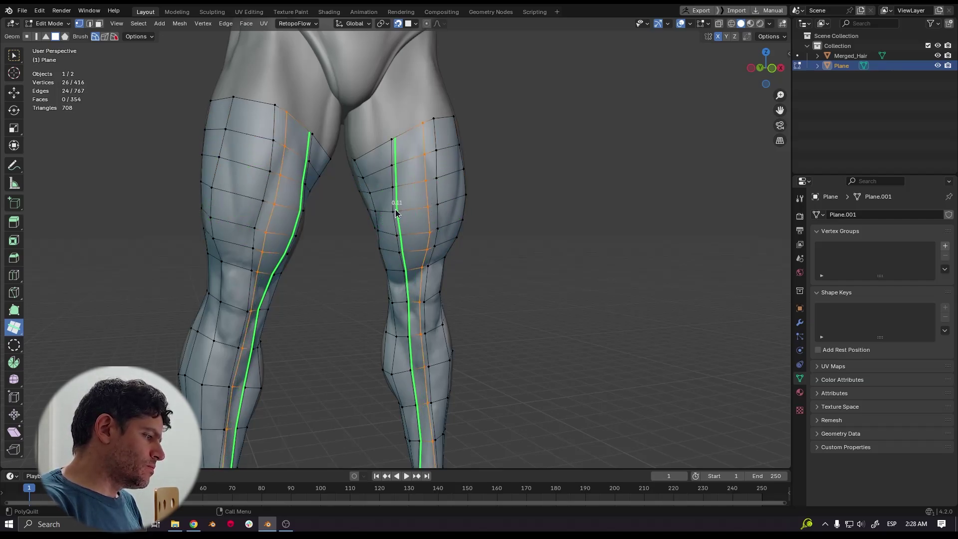
- Undo the loop cuts made on both legs
key(ctrl+z)
key(ctrl+z)
key(ctrl+z)
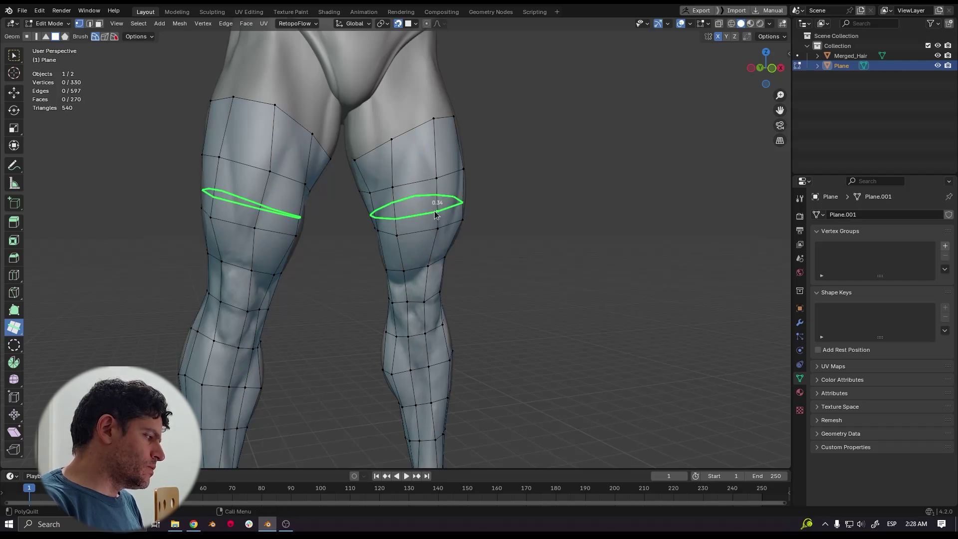
- Activate the PolyQuilt:EdgeLoop variant, followed by the PolyQuilt:Brush variant, with the legs in view
drag(16, 330, 70, 225)
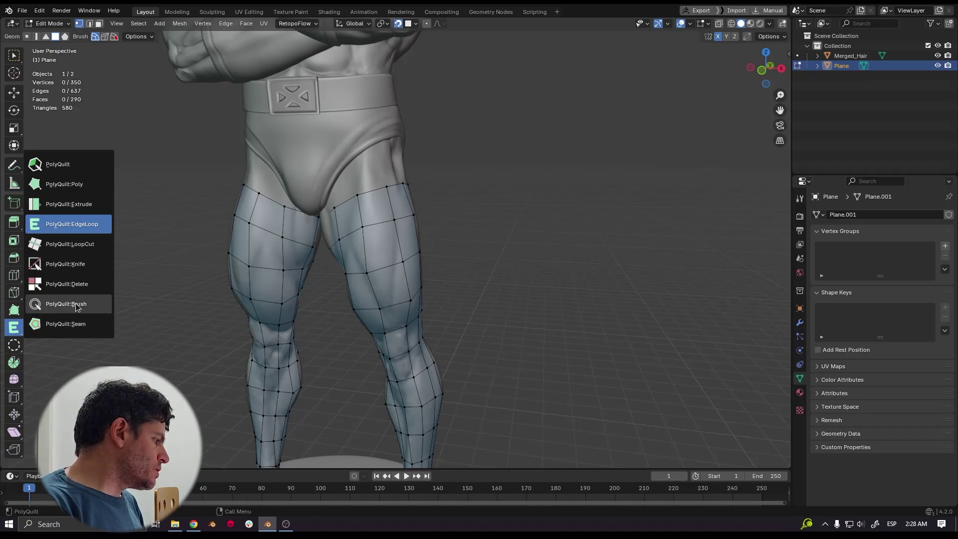
click(76, 305)
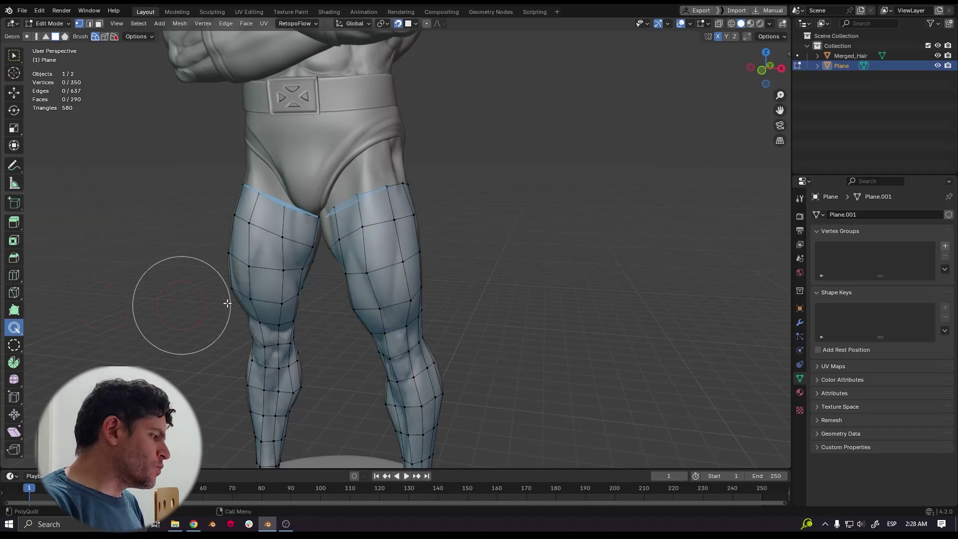
middle_drag(404, 342, 362, 276)
- Switch to PolyQuilt:Delete and delete neighbouring faces on the front of the mirrored thighs
drag(14, 327, 76, 284)
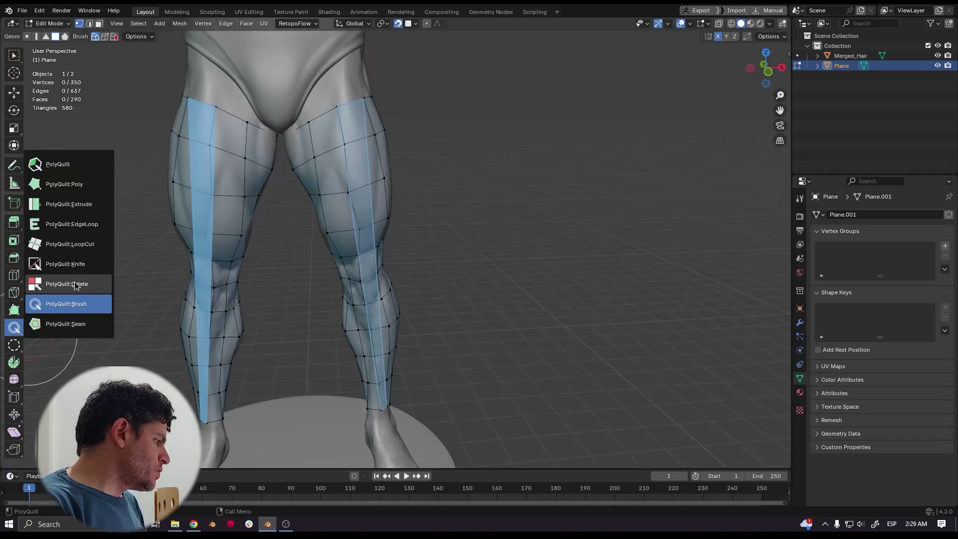
click(70, 286)
scroll(310, 248, up, 5)
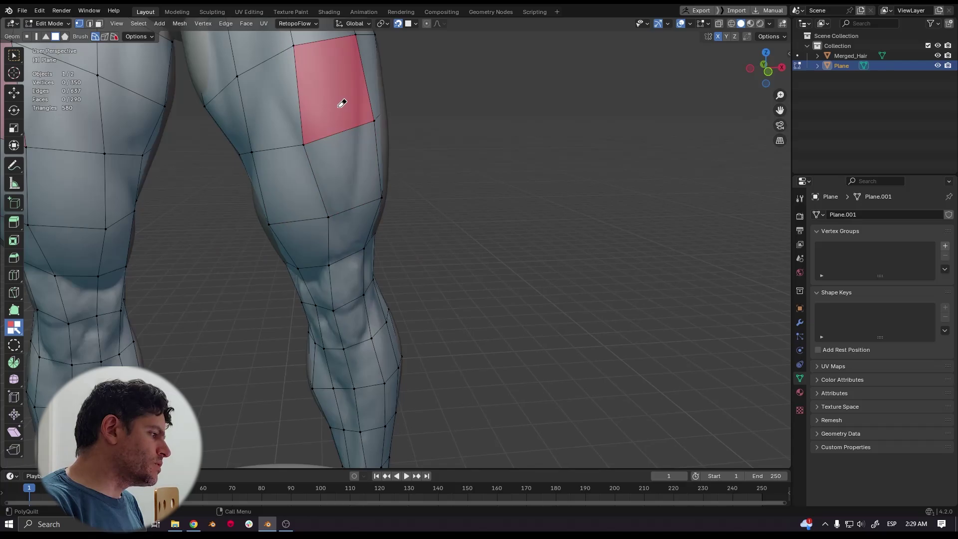
click(289, 122)
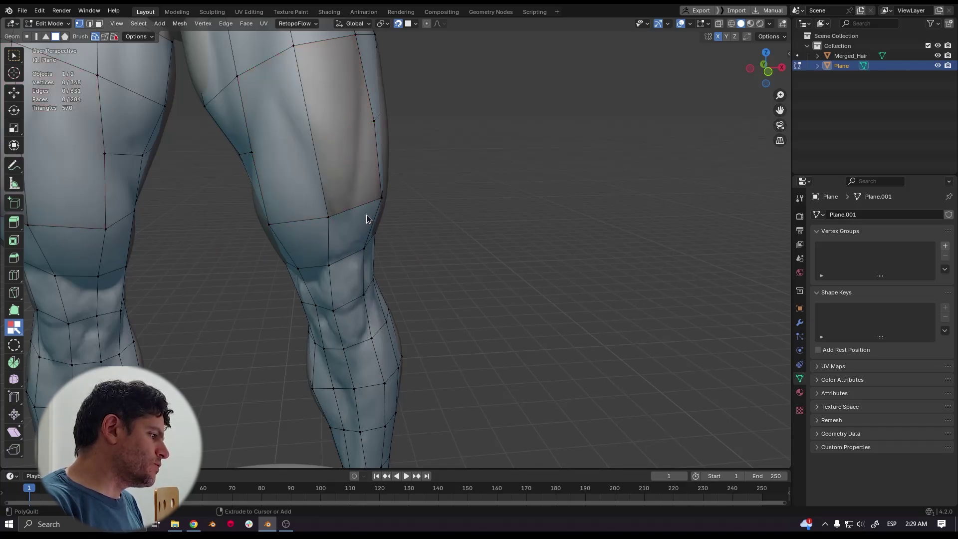
- Undo the face deletions on the thighs
key(ctrl+z)
key(ctrl+z)
key(ctrl+z)
scroll(387, 202, down, 3)
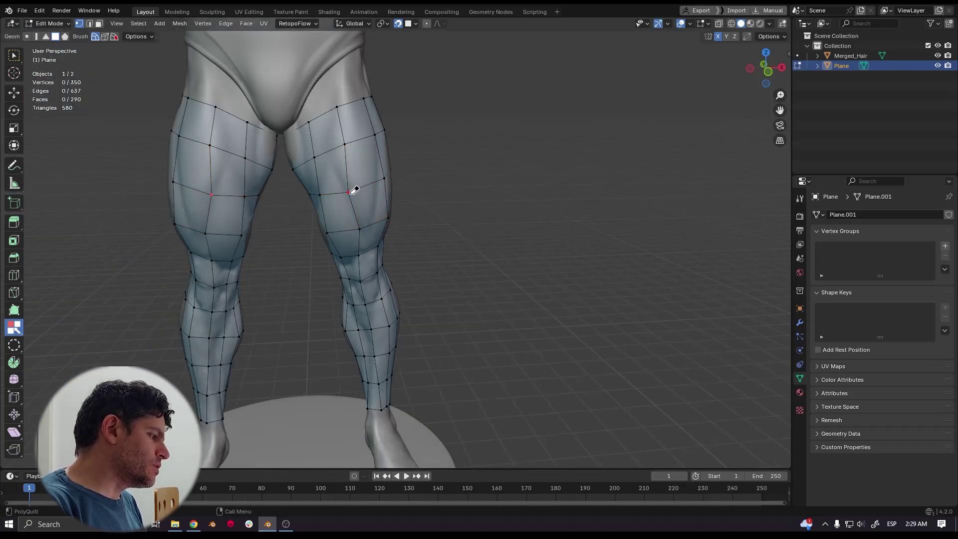